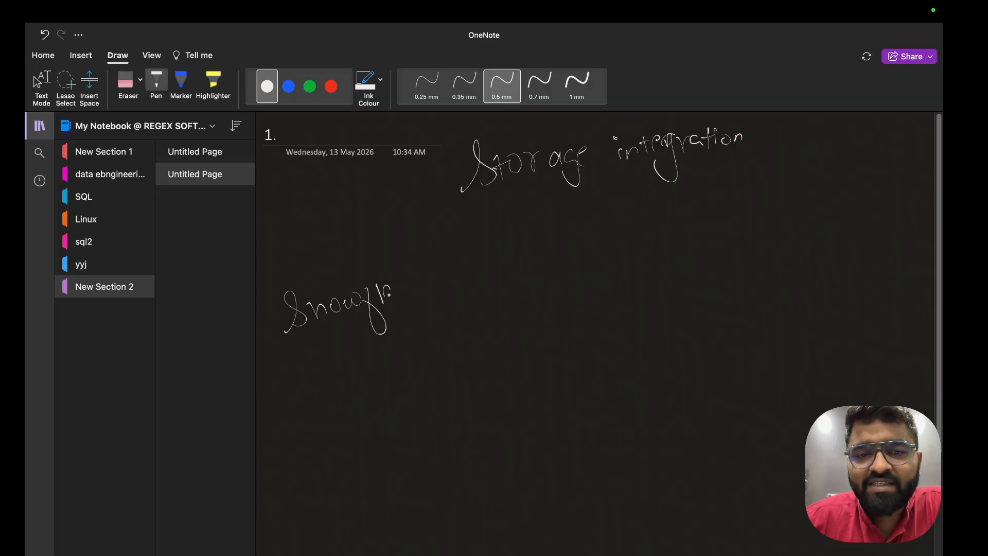
# Sketch a box labelled 'S3/blob' at the right and underline Snowflake
pyautogui.moveTo(828, 225)
pyautogui.mouseDown()
pyautogui.moveTo(775, 247)
pyautogui.moveTo(854, 214)
pyautogui.moveTo(827, 227)
pyautogui.mouseUp()
pyautogui.moveTo(799, 183)
pyautogui.mouseDown()
pyautogui.moveTo(795, 203)
pyautogui.moveTo(819, 189)
pyautogui.moveTo(812, 204)
pyautogui.mouseUp()
pyautogui.moveTo(845, 167)
pyautogui.mouseDown()
pyautogui.moveTo(837, 211)
pyautogui.moveTo(866, 196)
pyautogui.mouseUp()
pyautogui.moveTo(869, 177)
pyautogui.mouseDown()
pyautogui.moveTo(870, 194)
pyautogui.moveTo(877, 188)
pyautogui.mouseUp()
pyautogui.moveTo(889, 175); pyautogui.dragTo(886, 197)
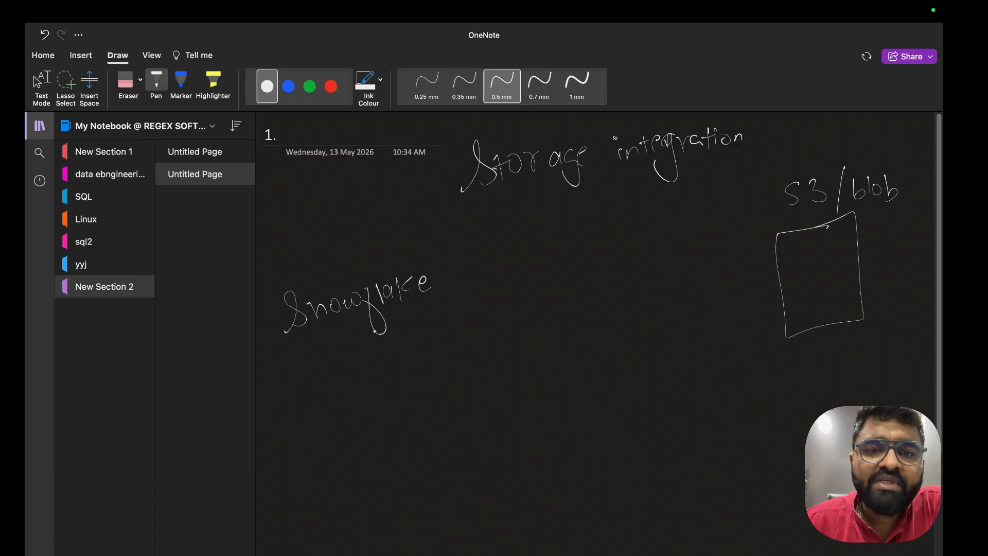
pyautogui.moveTo(315, 330)
pyautogui.mouseDown()
pyautogui.moveTo(412, 297)
pyautogui.moveTo(404, 300)
pyautogui.mouseUp()
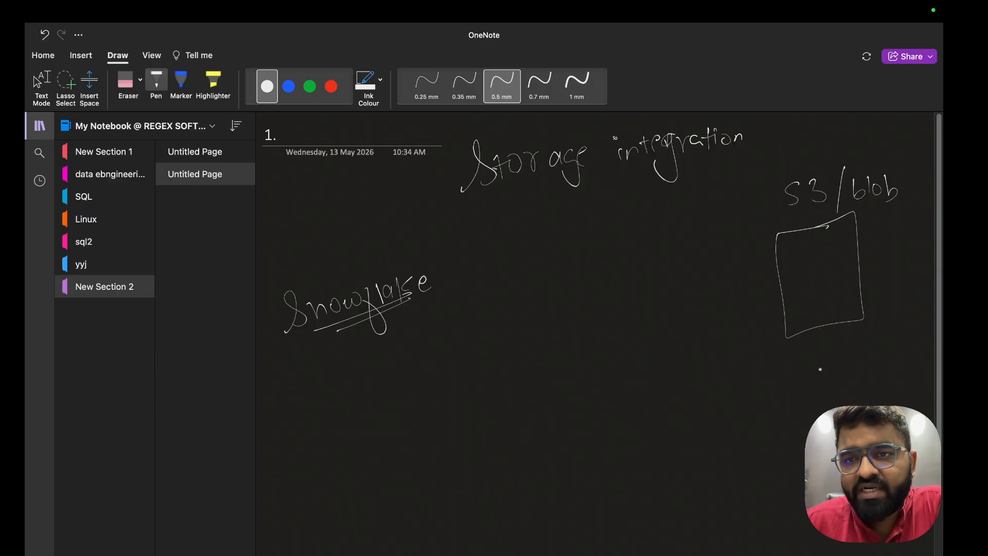
# Draw a box labelled 'external Stage' left of S3/blob, then switch the pen to blue ink
pyautogui.moveTo(602, 238)
pyautogui.mouseDown()
pyautogui.moveTo(568, 316)
pyautogui.moveTo(597, 235)
pyautogui.mouseUp()
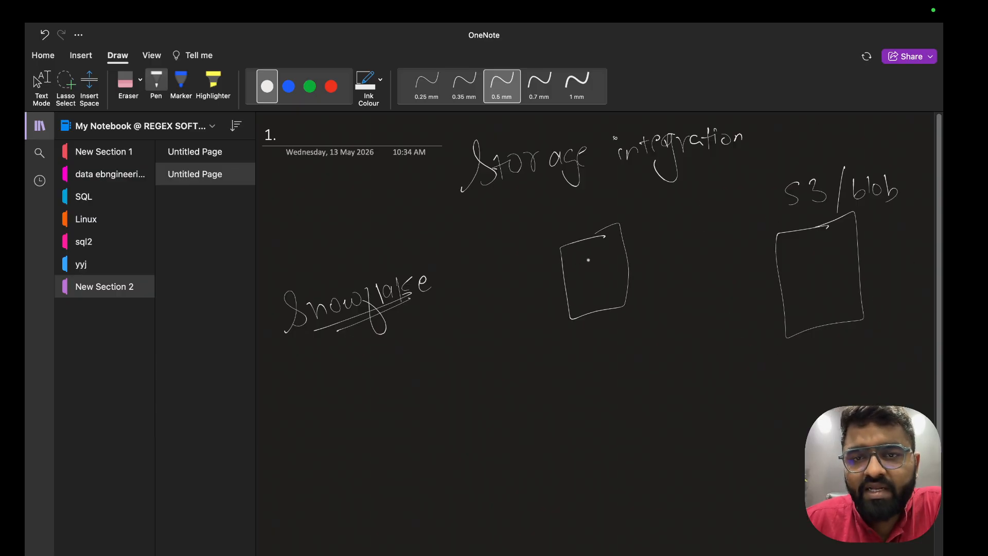
pyautogui.moveTo(591, 339); pyautogui.dragTo(592, 343)
pyautogui.moveTo(605, 325)
pyautogui.mouseDown()
pyautogui.moveTo(607, 344)
pyautogui.moveTo(625, 323)
pyautogui.moveTo(634, 330)
pyautogui.moveTo(672, 314)
pyautogui.moveTo(682, 326)
pyautogui.mouseUp()
pyautogui.moveTo(610, 361)
pyautogui.mouseDown()
pyautogui.moveTo(590, 388)
pyautogui.moveTo(617, 381)
pyautogui.mouseUp()
pyautogui.moveTo(610, 370)
pyautogui.mouseDown()
pyautogui.moveTo(626, 367)
pyautogui.moveTo(634, 379)
pyautogui.mouseUp()
pyautogui.moveTo(638, 365)
pyautogui.mouseDown()
pyautogui.moveTo(648, 392)
pyautogui.moveTo(657, 369)
pyautogui.mouseUp()
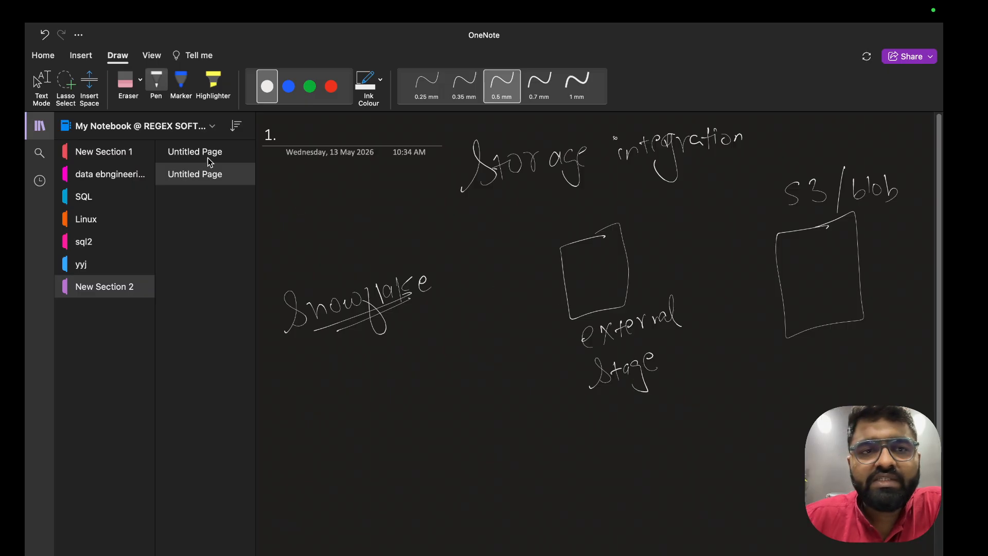
pyautogui.click(289, 85)
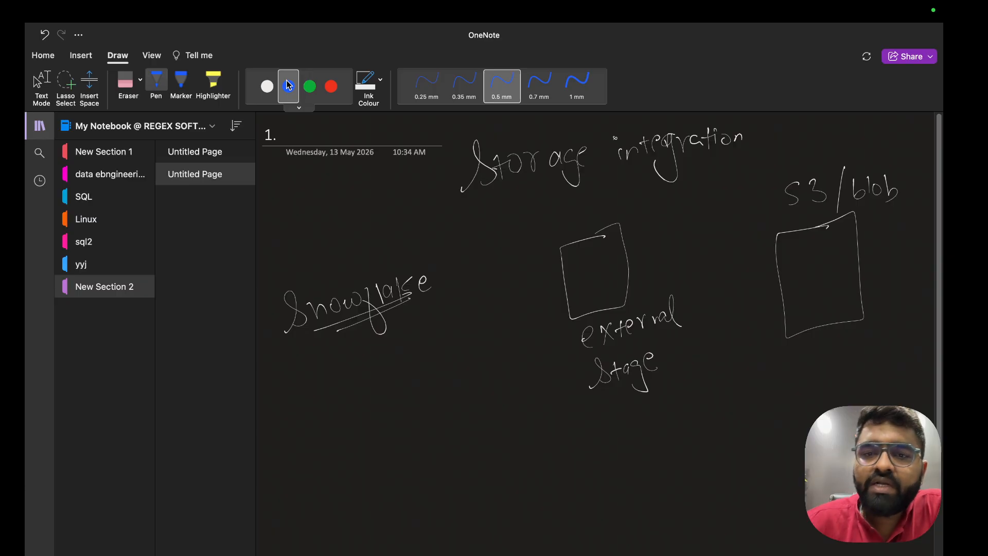
# Draw an arrow pointing up at Stage and write 'AWS-access secret' at its tail
pyautogui.moveTo(560, 306)
pyautogui.mouseDown()
pyautogui.moveTo(435, 334)
pyautogui.moveTo(452, 343)
pyautogui.mouseUp()
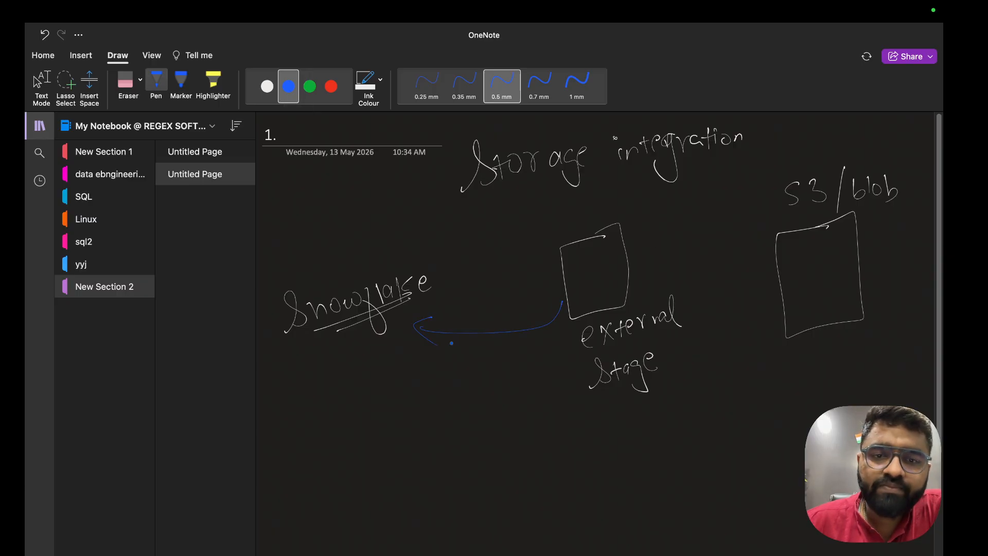
pyautogui.press('super+z')
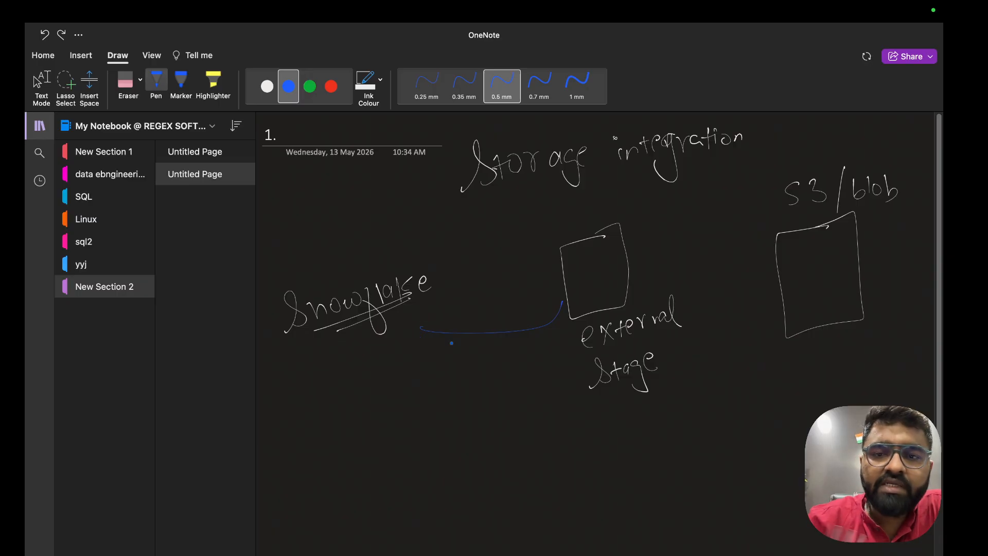
pyautogui.press('super+z')
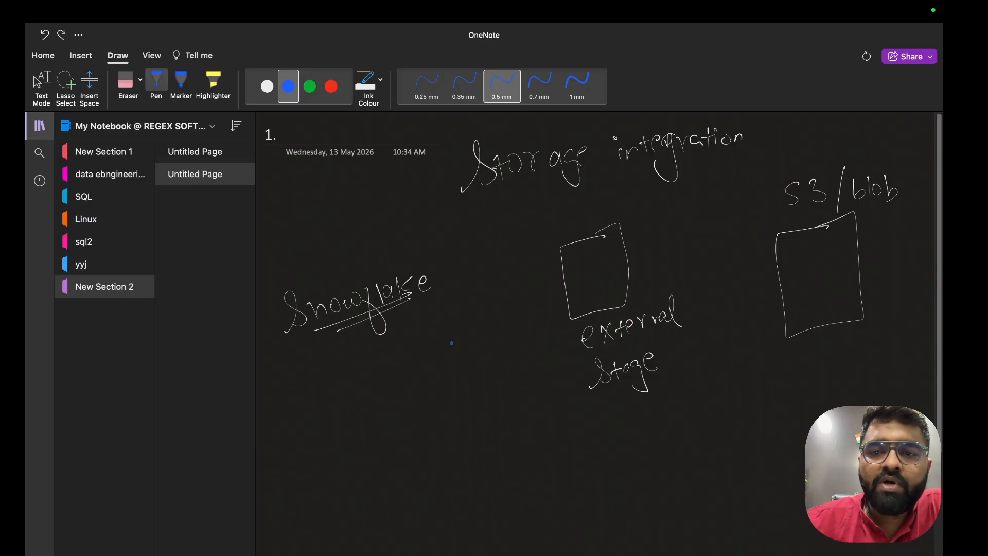
pyautogui.moveTo(622, 398)
pyautogui.mouseDown()
pyautogui.moveTo(619, 445)
pyautogui.moveTo(618, 388)
pyautogui.mouseUp()
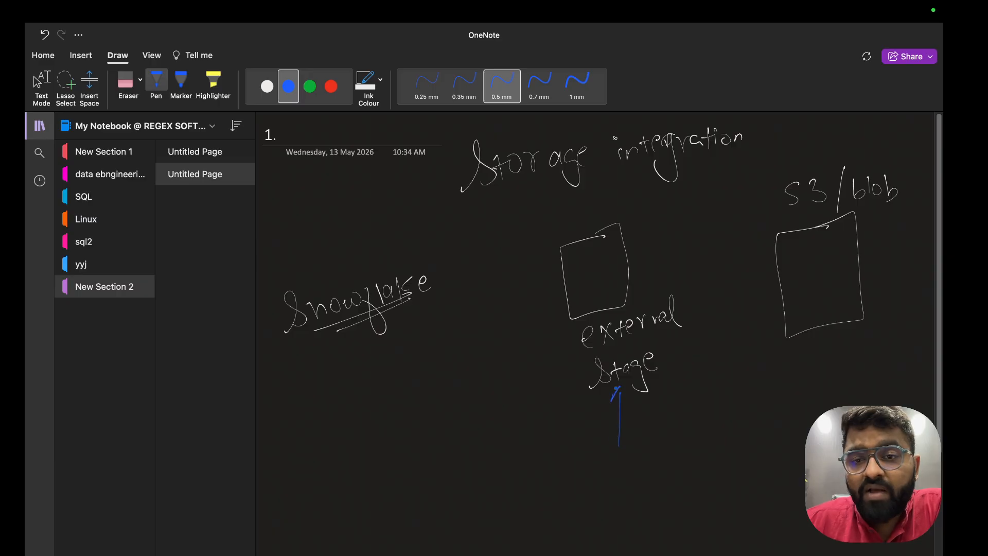
pyautogui.moveTo(541, 453)
pyautogui.mouseDown()
pyautogui.moveTo(540, 481)
pyautogui.moveTo(553, 480)
pyautogui.mouseUp()
pyautogui.moveTo(542, 467); pyautogui.dragTo(574, 449)
pyautogui.moveTo(584, 444)
pyautogui.mouseDown()
pyautogui.moveTo(587, 458)
pyautogui.moveTo(657, 448)
pyautogui.mouseUp()
pyautogui.moveTo(660, 438); pyautogui.dragTo(669, 442)
pyautogui.moveTo(679, 425); pyautogui.dragTo(676, 438)
pyautogui.moveTo(591, 483)
pyautogui.mouseDown()
pyautogui.moveTo(581, 504)
pyautogui.moveTo(612, 493)
pyautogui.mouseUp()
pyautogui.moveTo(620, 479)
pyautogui.mouseDown()
pyautogui.moveTo(619, 492)
pyautogui.moveTo(632, 477)
pyautogui.moveTo(647, 481)
pyautogui.mouseUp()
pyautogui.moveTo(652, 463)
pyautogui.mouseDown()
pyautogui.moveTo(655, 480)
pyautogui.moveTo(665, 467)
pyautogui.mouseUp()
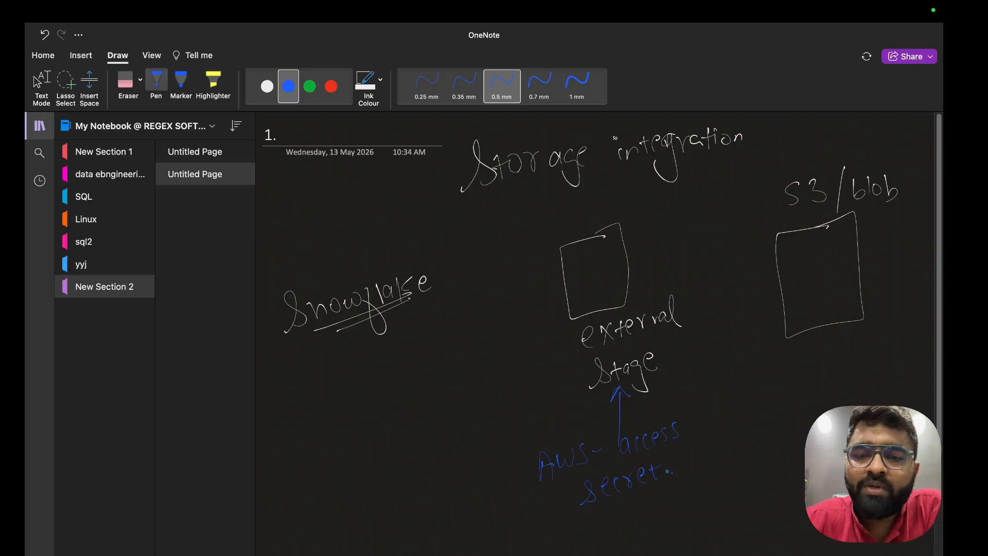
# Write '[90 days]' below 'secret'
pyautogui.moveTo(593, 511)
pyautogui.mouseDown()
pyautogui.moveTo(582, 550)
pyautogui.moveTo(606, 525)
pyautogui.mouseUp()
pyautogui.moveTo(647, 499)
pyautogui.mouseDown()
pyautogui.moveTo(643, 513)
pyautogui.moveTo(646, 490)
pyautogui.mouseUp()
pyautogui.moveTo(658, 499)
pyautogui.mouseDown()
pyautogui.moveTo(675, 515)
pyautogui.moveTo(660, 527)
pyautogui.mouseUp()
pyautogui.moveTo(686, 494); pyautogui.dragTo(678, 506)
pyautogui.moveTo(690, 465)
pyautogui.mouseDown()
pyautogui.moveTo(712, 508)
pyautogui.moveTo(696, 515)
pyautogui.mouseUp()
# Write '3 bucket' under S3/blob and underline Stage, 90 days and 3 bucket
pyautogui.moveTo(824, 345)
pyautogui.mouseDown()
pyautogui.moveTo(829, 363)
pyautogui.moveTo(858, 356)
pyautogui.mouseUp()
pyautogui.moveTo(871, 346)
pyautogui.mouseDown()
pyautogui.moveTo(867, 357)
pyautogui.moveTo(912, 348)
pyautogui.mouseUp()
pyautogui.moveTo(905, 336); pyautogui.dragTo(917, 333)
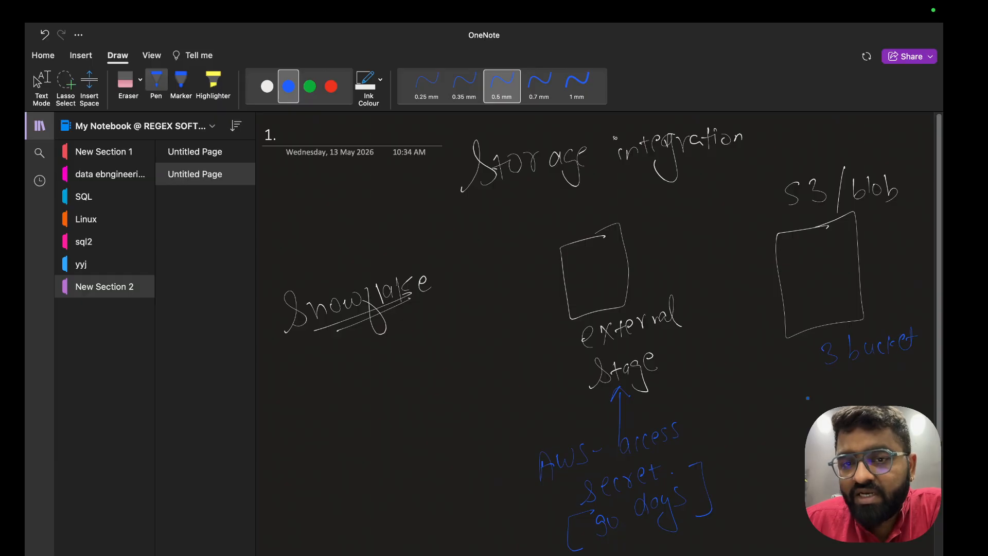
pyautogui.moveTo(599, 396); pyautogui.dragTo(659, 373)
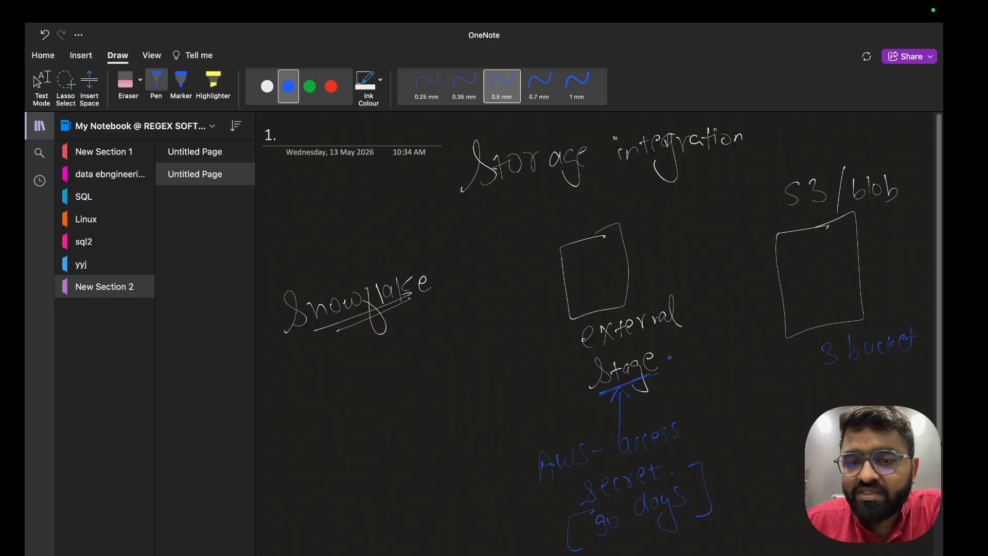
pyautogui.moveTo(607, 546); pyautogui.dragTo(664, 521)
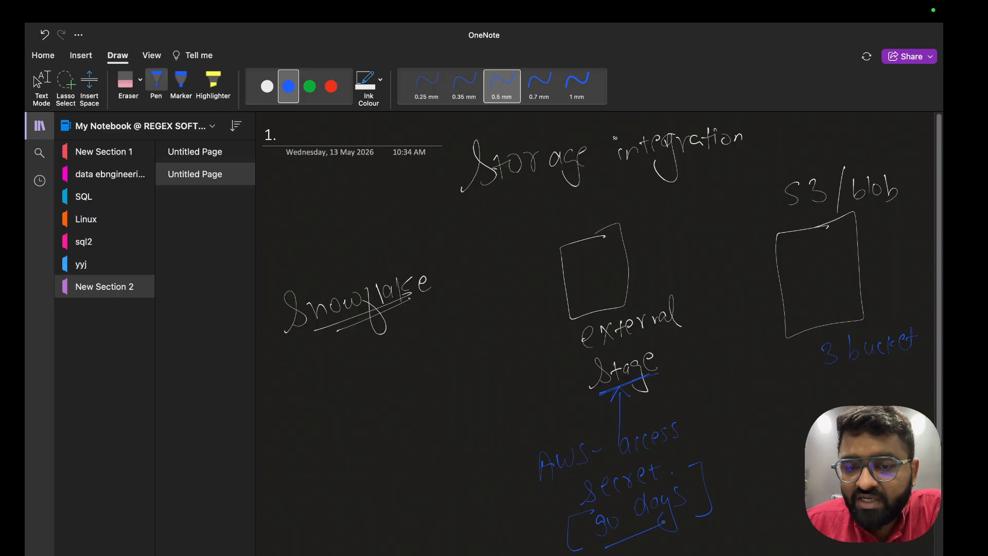
pyautogui.moveTo(613, 545); pyautogui.dragTo(669, 522)
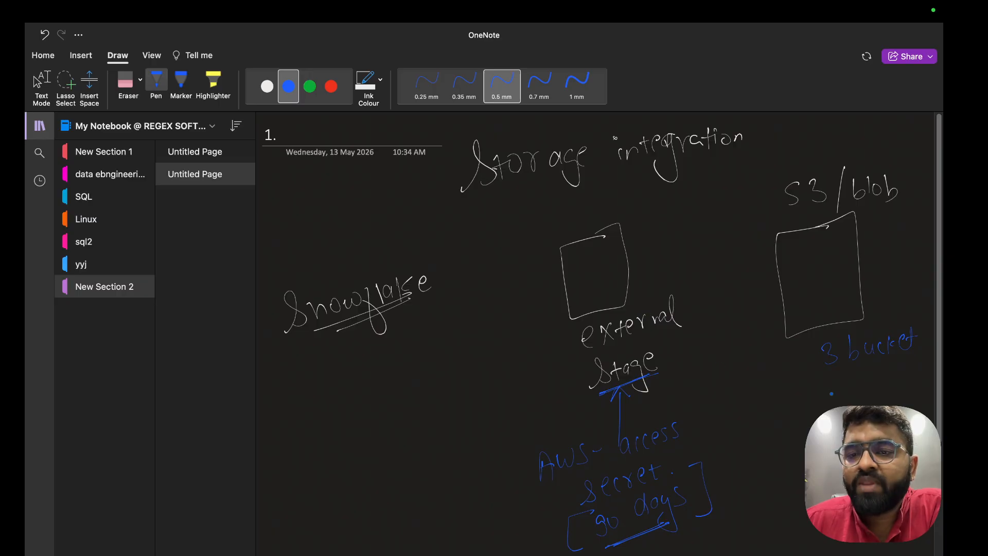
pyautogui.moveTo(838, 375); pyautogui.dragTo(857, 368)
# Add a circled 3 beside Stage with an arrow to a double-underlined 'alter'
pyautogui.moveTo(683, 372)
pyautogui.mouseDown()
pyautogui.moveTo(693, 379)
pyautogui.moveTo(682, 388)
pyautogui.mouseUp()
pyautogui.moveTo(699, 353)
pyautogui.mouseDown()
pyautogui.moveTo(699, 396)
pyautogui.moveTo(687, 353)
pyautogui.mouseUp()
pyautogui.moveTo(710, 384); pyautogui.dragTo(718, 404)
pyautogui.moveTo(710, 399)
pyautogui.mouseDown()
pyautogui.moveTo(717, 406)
pyautogui.moveTo(722, 394)
pyautogui.mouseUp()
pyautogui.moveTo(719, 414); pyautogui.dragTo(773, 392)
pyautogui.moveTo(728, 446); pyautogui.dragTo(768, 427)
pyautogui.click(757, 427)
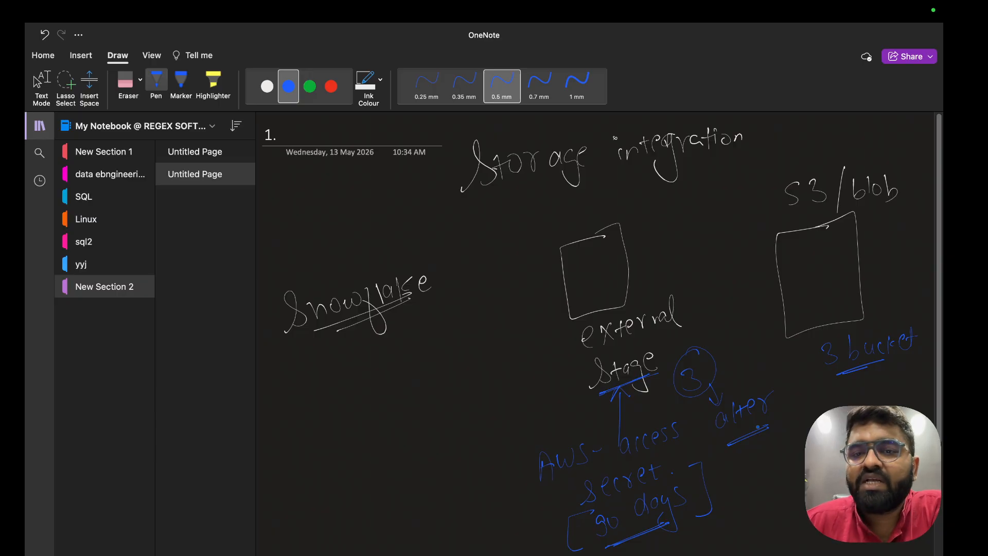
pyautogui.hotkey('ctrl', 'Right')
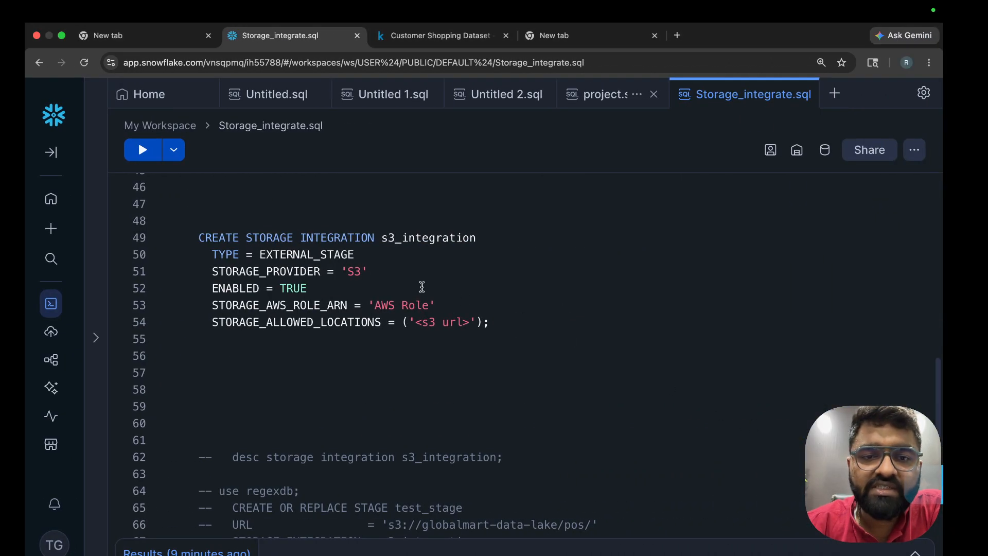
# Delete the Regex2_db.external_stages_s3 prefix from the stage name on line 40
pyautogui.scroll(5, 421, 287)
pyautogui.moveTo(352, 436); pyautogui.dragTo(179, 348)
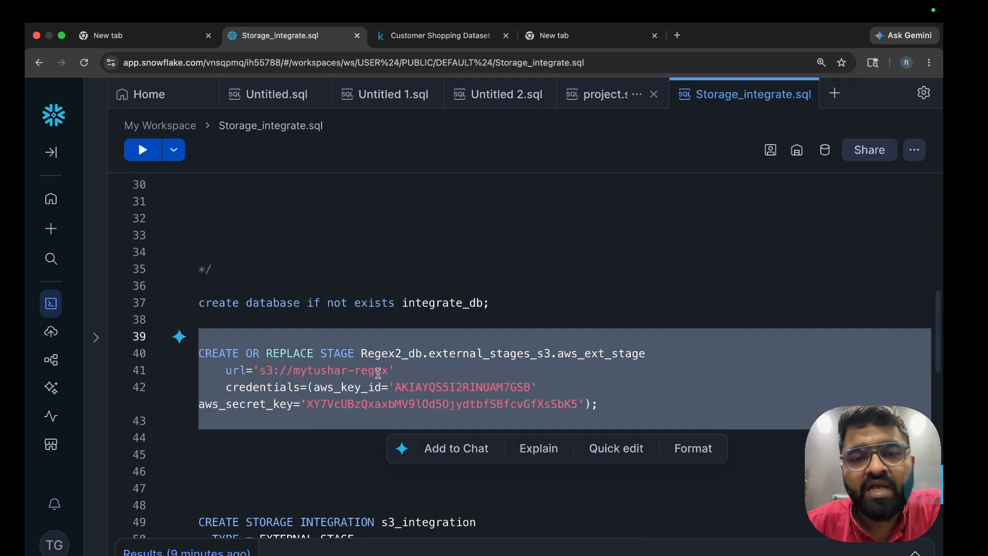
pyautogui.click(379, 371)
pyautogui.moveTo(363, 353); pyautogui.dragTo(553, 356)
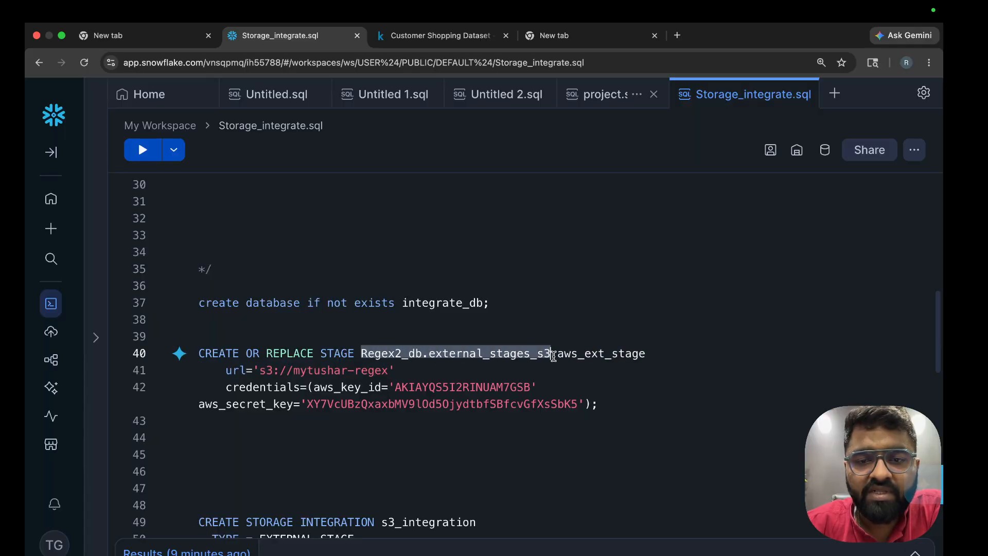
pyautogui.press('BackSpace')
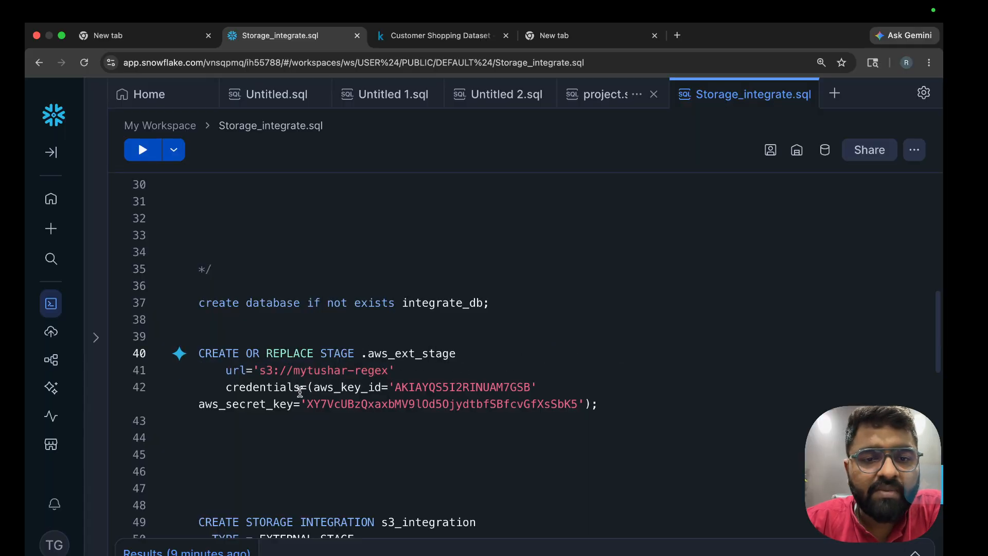
# Remove the leftover dot so the stage is named just aws_ext_stage
pyautogui.moveTo(254, 367); pyautogui.dragTo(402, 359)
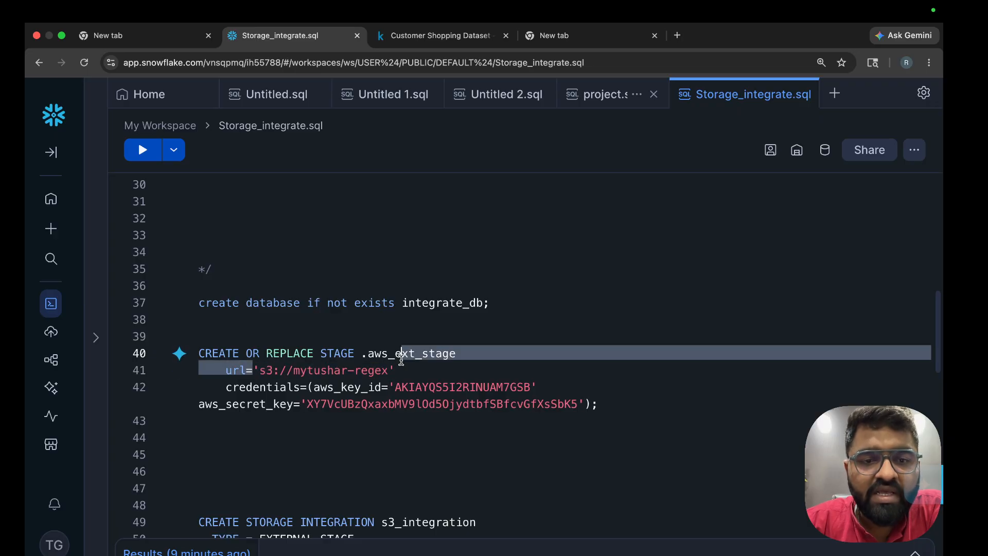
pyautogui.click(289, 382)
pyautogui.moveTo(290, 381); pyautogui.dragTo(520, 421)
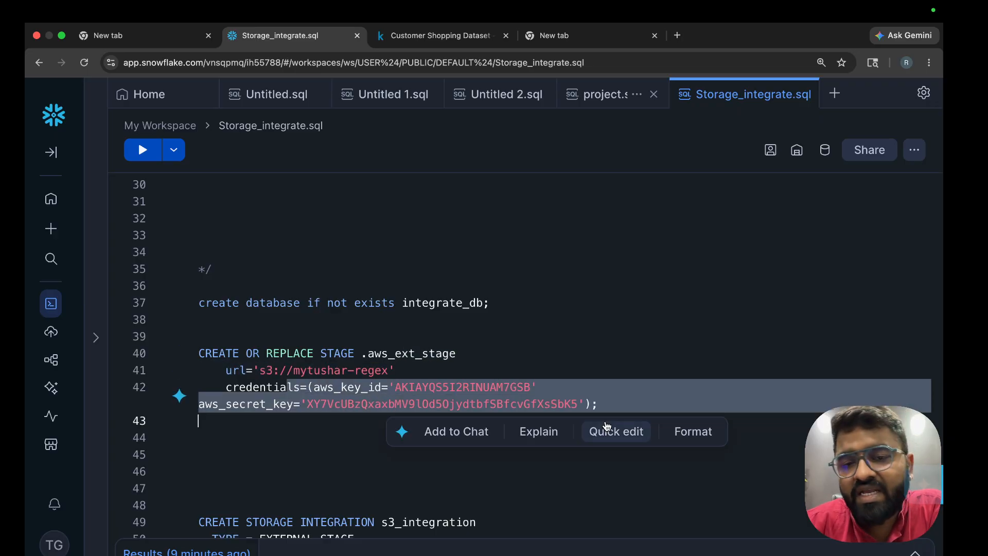
pyautogui.moveTo(604, 415); pyautogui.dragTo(619, 401)
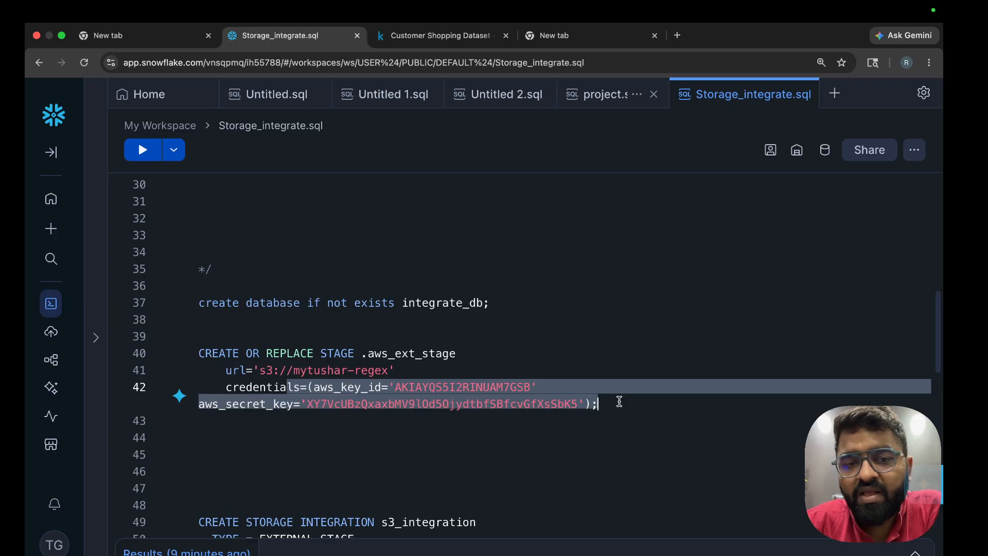
pyautogui.click(620, 401)
pyautogui.moveTo(597, 403); pyautogui.dragTo(133, 353)
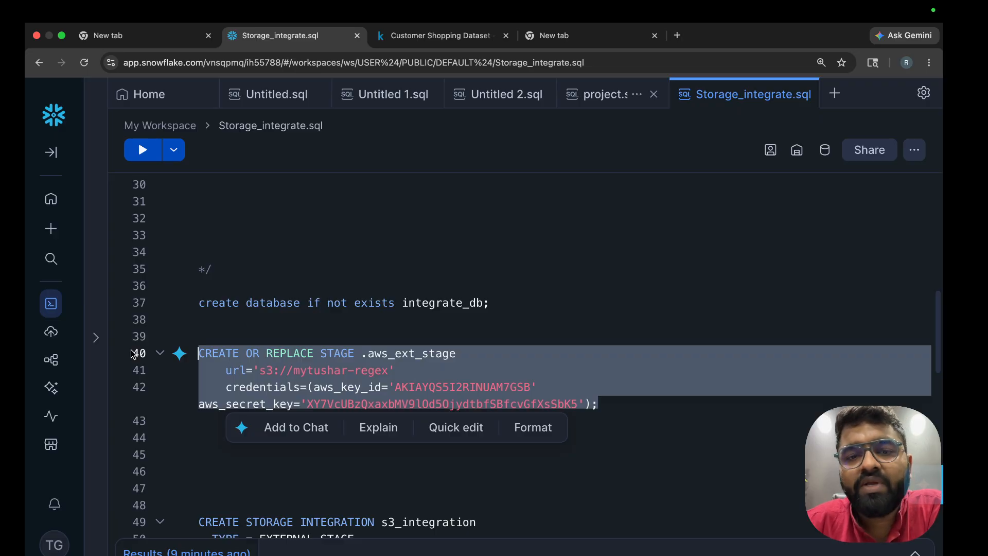
pyautogui.click(366, 361)
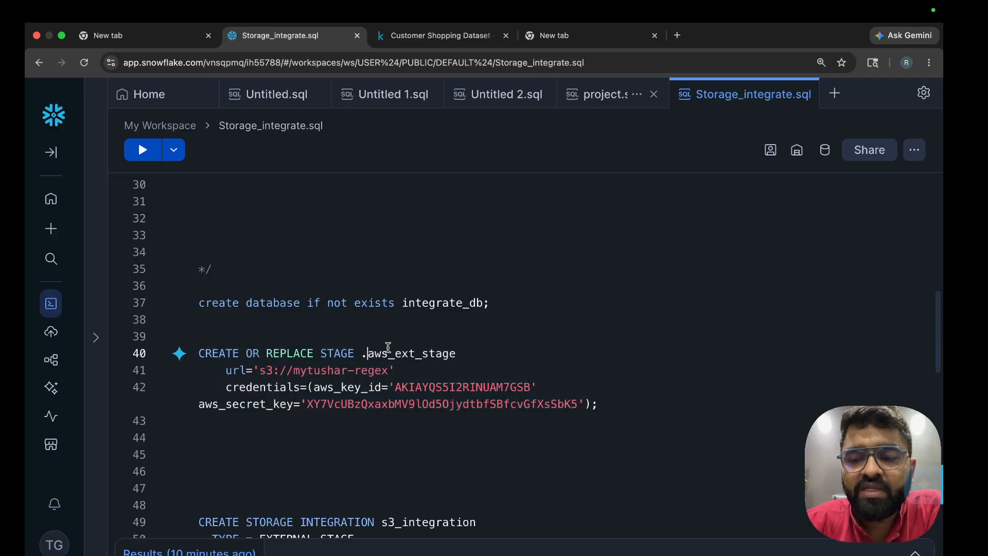
pyautogui.press('BackSpace')
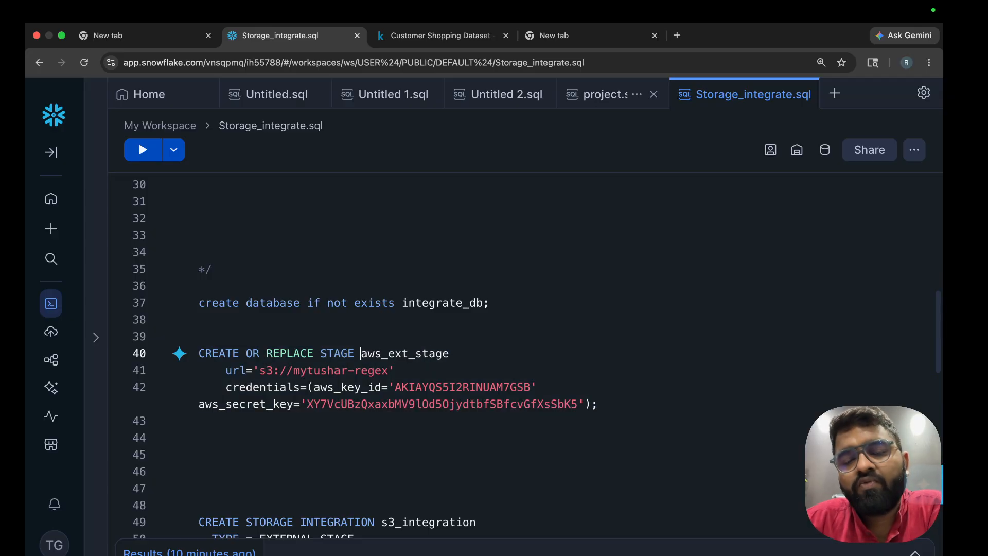
# On a new OneNote page, write Snowflake, 'Storage integration' and S3, underlining integration
pyautogui.hotkey('ctrl', 'Left')
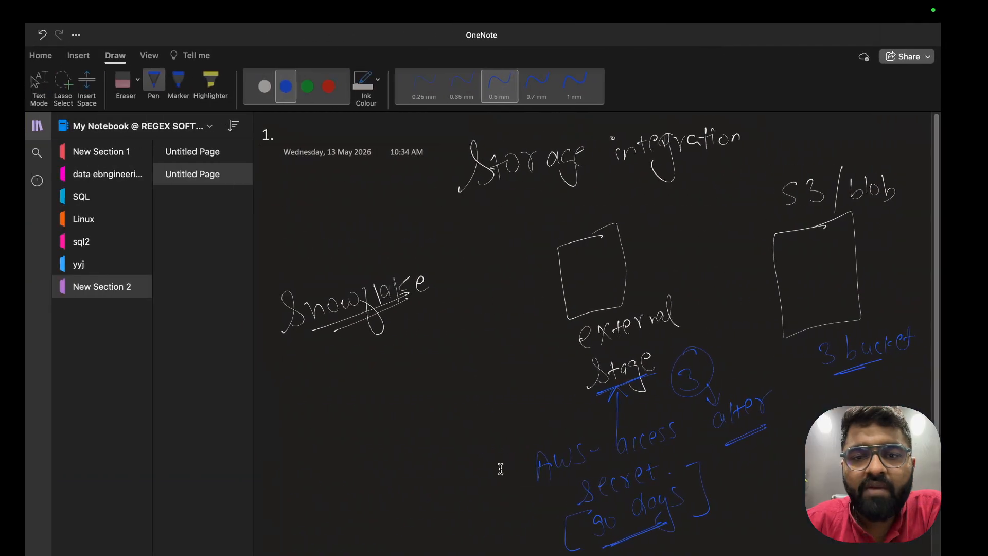
pyautogui.press('super+n')
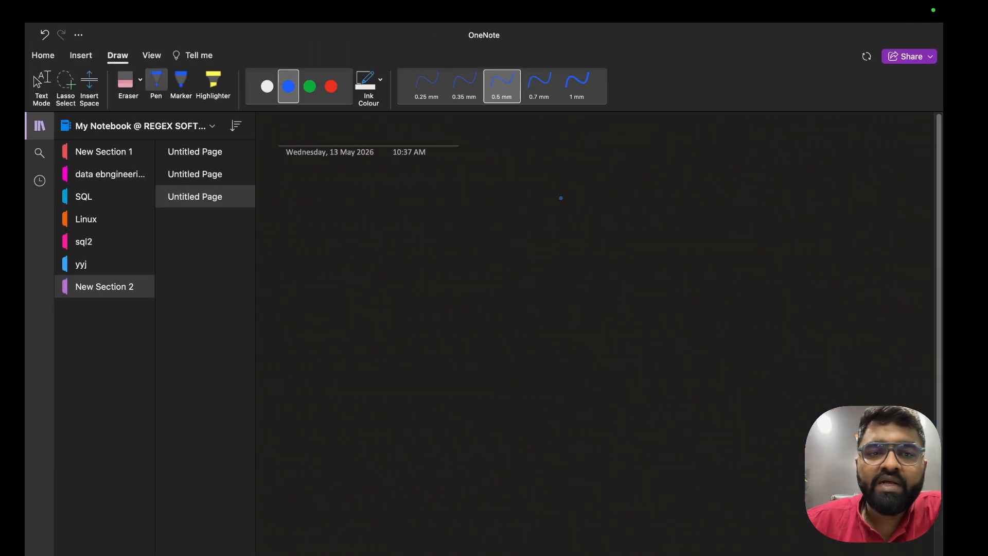
pyautogui.moveTo(290, 207)
pyautogui.mouseDown()
pyautogui.moveTo(281, 242)
pyautogui.moveTo(403, 190)
pyautogui.mouseUp()
pyautogui.moveTo(580, 165)
pyautogui.mouseDown()
pyautogui.moveTo(586, 191)
pyautogui.moveTo(604, 175)
pyautogui.moveTo(644, 184)
pyautogui.moveTo(653, 157)
pyautogui.mouseUp()
pyautogui.moveTo(588, 223); pyautogui.dragTo(591, 237)
pyautogui.moveTo(587, 206); pyautogui.dragTo(620, 212)
pyautogui.moveTo(623, 212); pyautogui.dragTo(697, 204)
pyautogui.click(710, 210)
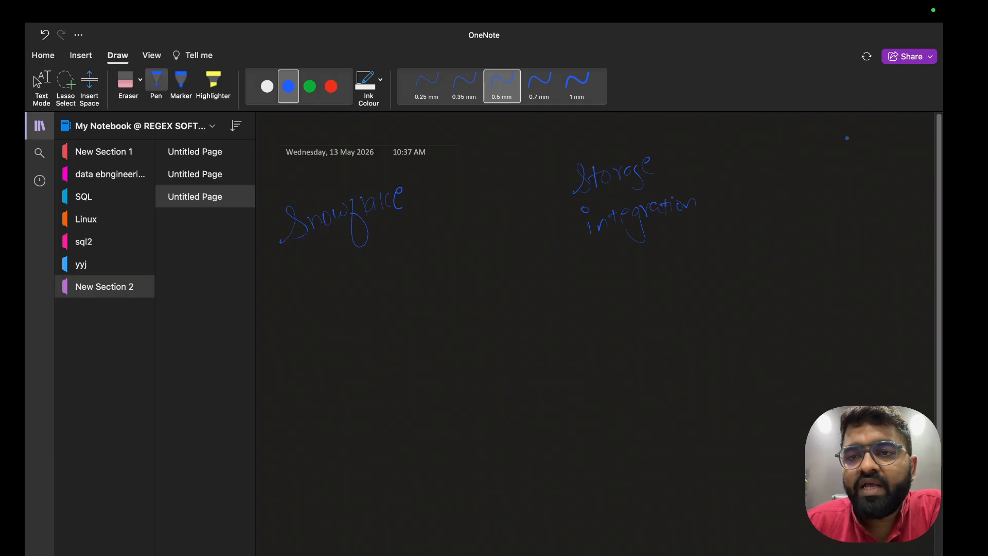
pyautogui.moveTo(849, 137)
pyautogui.mouseDown()
pyautogui.moveTo(839, 154)
pyautogui.moveTo(858, 153)
pyautogui.mouseUp()
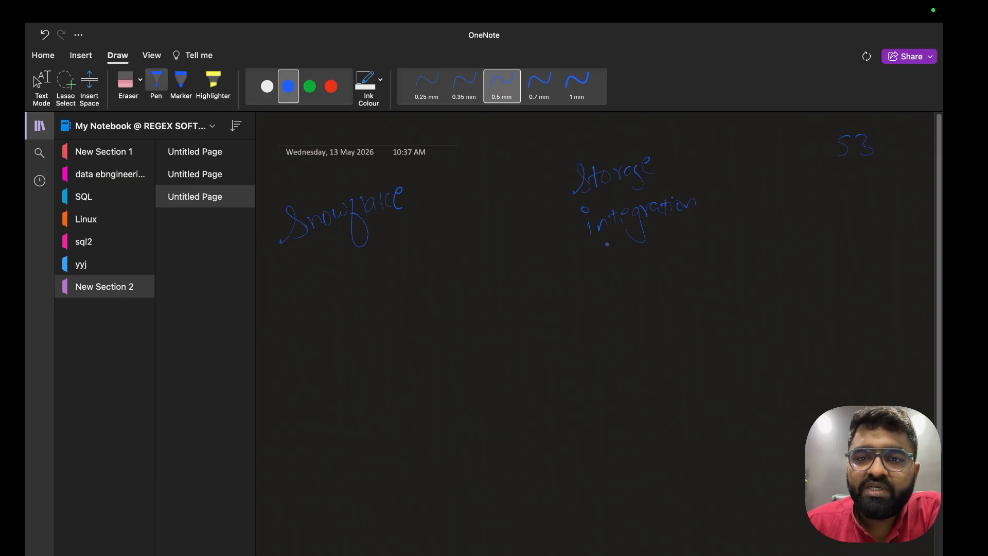
pyautogui.moveTo(608, 245)
pyautogui.mouseDown()
pyautogui.moveTo(652, 232)
pyautogui.moveTo(631, 265)
pyautogui.mouseUp()
# Add arrows down to Snowflake and a circled User, with an arrow from User up to S3
pyautogui.moveTo(621, 254); pyautogui.dragTo(639, 253)
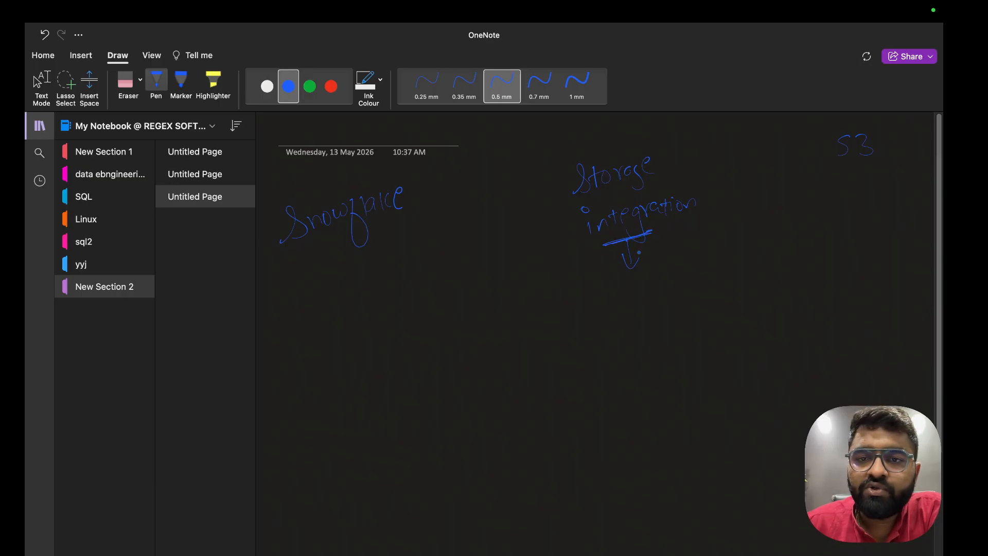
pyautogui.moveTo(592, 284)
pyautogui.mouseDown()
pyautogui.moveTo(582, 308)
pyautogui.moveTo(669, 268)
pyautogui.moveTo(687, 276)
pyautogui.mouseUp()
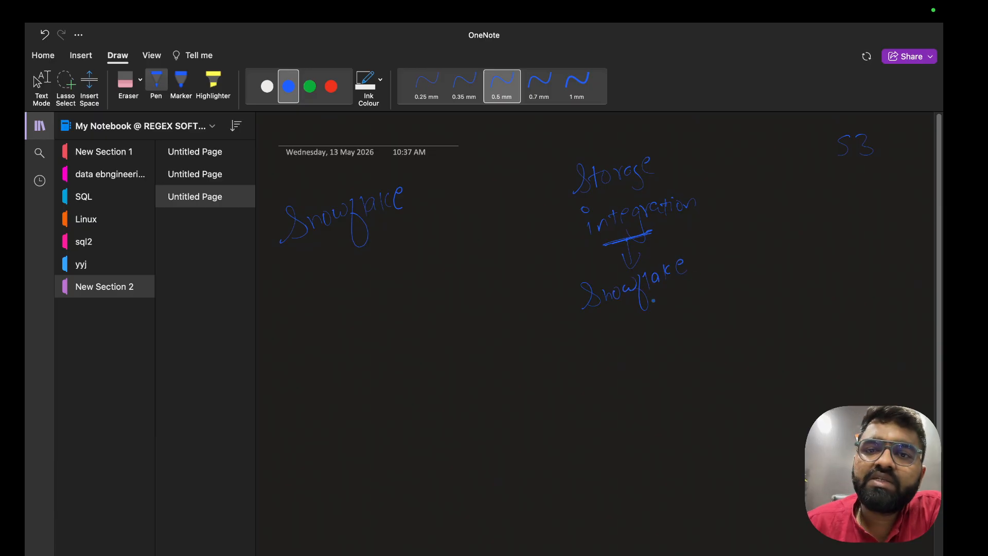
pyautogui.moveTo(627, 308)
pyautogui.mouseDown()
pyautogui.moveTo(629, 333)
pyautogui.moveTo(638, 320)
pyautogui.mouseUp()
pyautogui.moveTo(615, 355)
pyautogui.mouseDown()
pyautogui.moveTo(616, 372)
pyautogui.moveTo(626, 354)
pyautogui.moveTo(639, 367)
pyautogui.moveTo(676, 341)
pyautogui.mouseUp()
pyautogui.click(637, 363)
pyautogui.moveTo(640, 391); pyautogui.dragTo(667, 376)
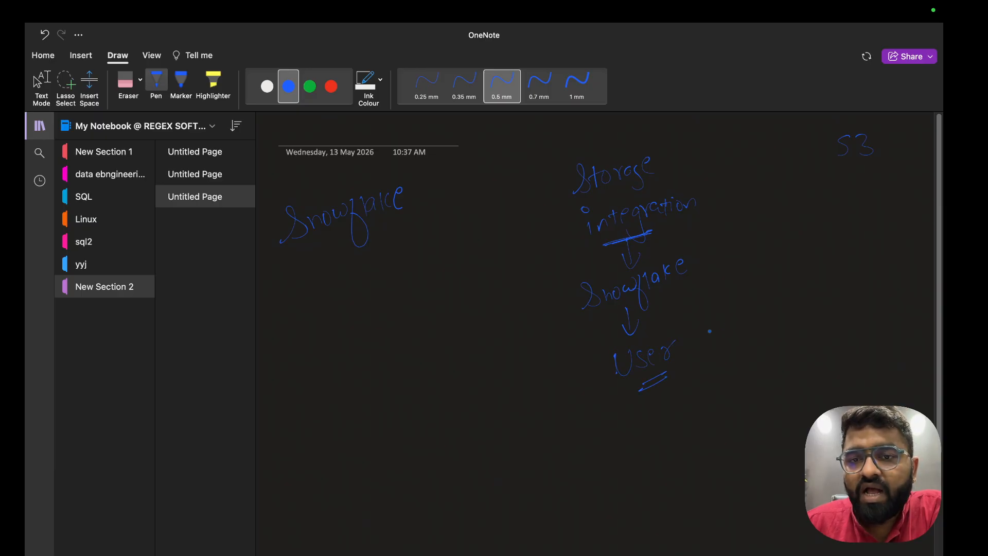
pyautogui.moveTo(701, 332)
pyautogui.mouseDown()
pyautogui.moveTo(817, 184)
pyautogui.moveTo(817, 212)
pyautogui.mouseUp()
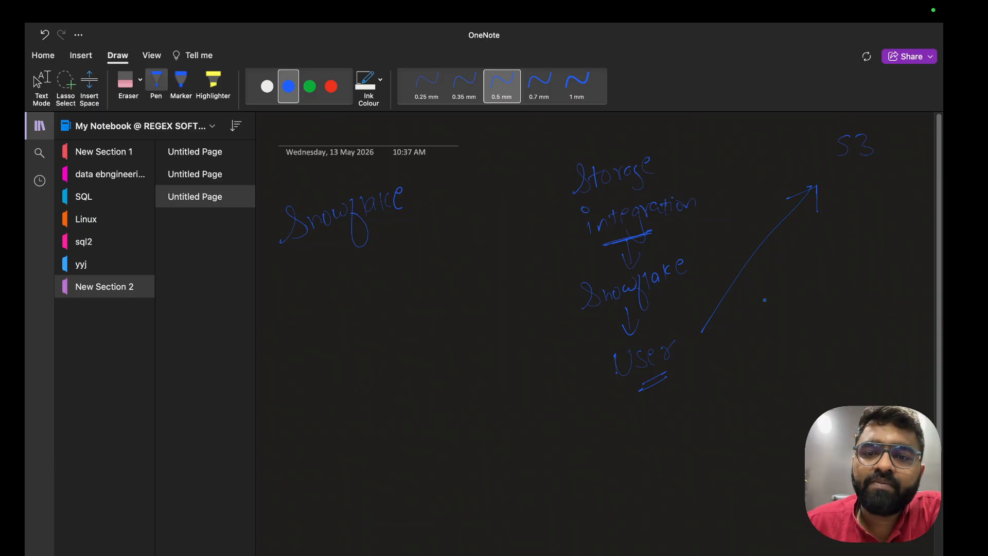
pyautogui.moveTo(678, 330)
pyautogui.mouseDown()
pyautogui.moveTo(656, 326)
pyautogui.moveTo(613, 372)
pyautogui.moveTo(685, 341)
pyautogui.moveTo(635, 329)
pyautogui.moveTo(653, 385)
pyautogui.moveTo(680, 320)
pyautogui.moveTo(638, 321)
pyautogui.mouseUp()
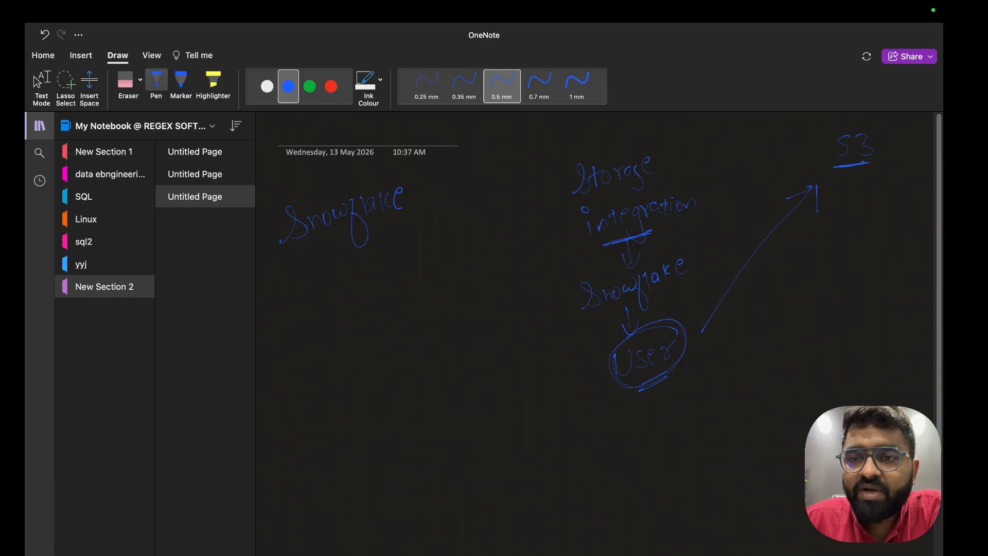
# Draw an arrow up into S3 labelled 'IAM Policy'
pyautogui.moveTo(854, 176); pyautogui.dragTo(857, 238)
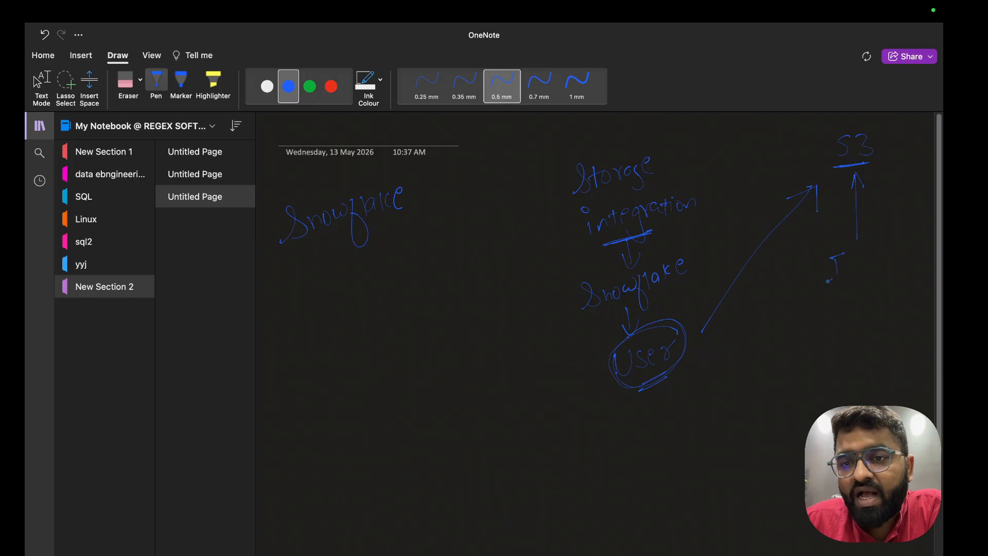
pyautogui.moveTo(828, 281); pyautogui.dragTo(845, 276)
pyautogui.moveTo(854, 248)
pyautogui.mouseDown()
pyautogui.moveTo(855, 307)
pyautogui.moveTo(902, 331)
pyautogui.mouseUp()
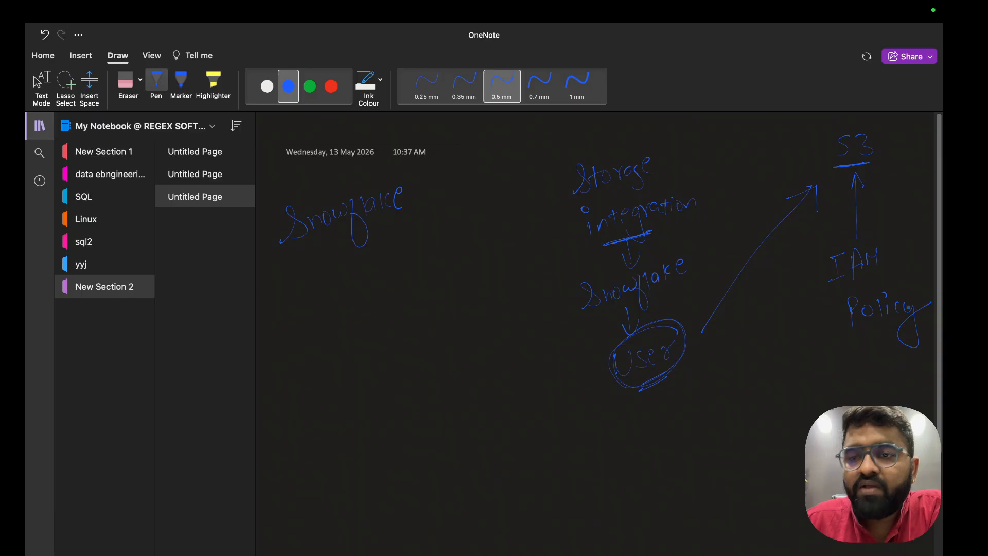
# Branch an arrow from integration to '1 json', leading on to 'Permission'
pyautogui.moveTo(585, 240)
pyautogui.mouseDown()
pyautogui.moveTo(620, 230)
pyautogui.moveTo(520, 282)
pyautogui.moveTo(504, 324)
pyautogui.moveTo(518, 318)
pyautogui.mouseUp()
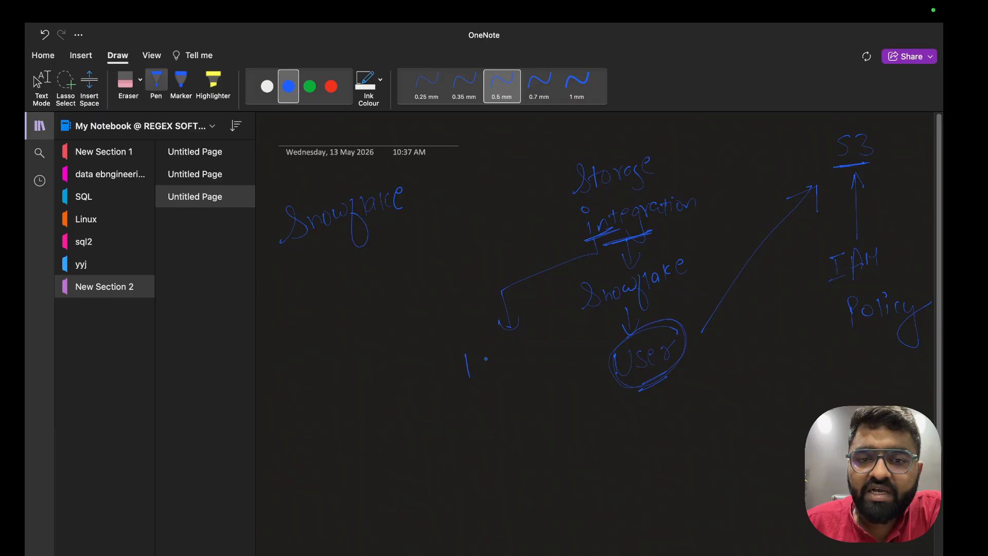
pyautogui.moveTo(498, 355); pyautogui.dragTo(497, 361)
pyautogui.moveTo(506, 353); pyautogui.dragTo(515, 387)
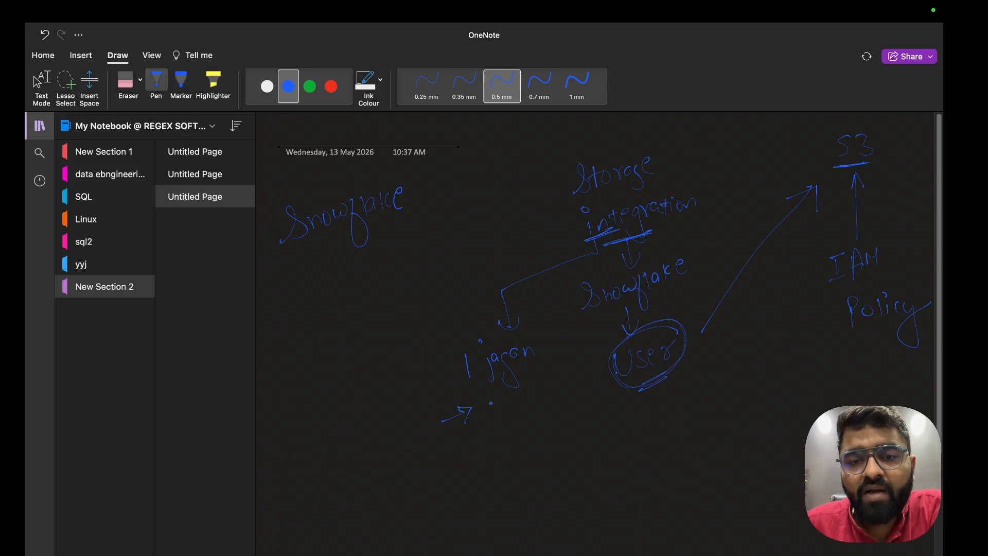
pyautogui.moveTo(489, 397); pyautogui.dragTo(493, 423)
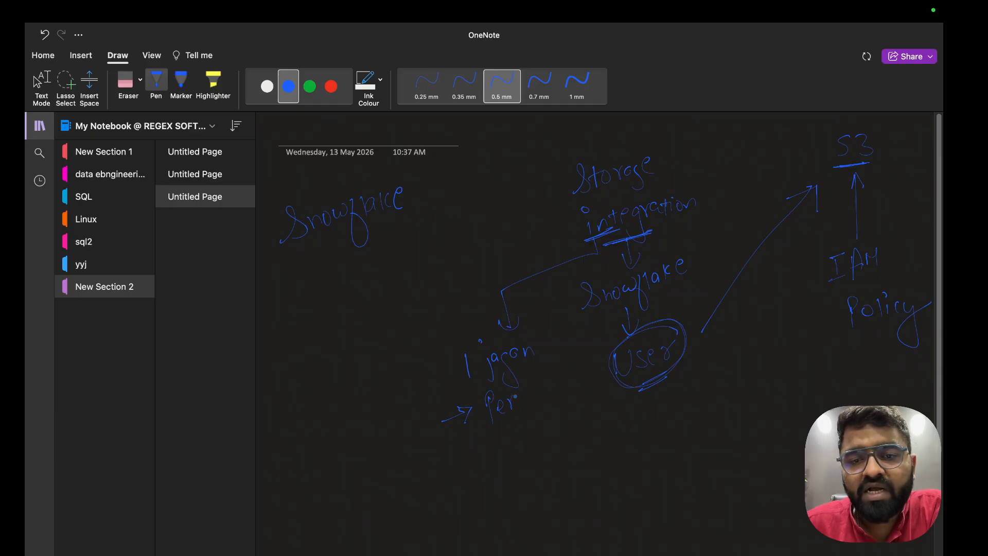
pyautogui.moveTo(552, 379)
pyautogui.mouseDown()
pyautogui.moveTo(543, 396)
pyautogui.moveTo(583, 380)
pyautogui.mouseUp()
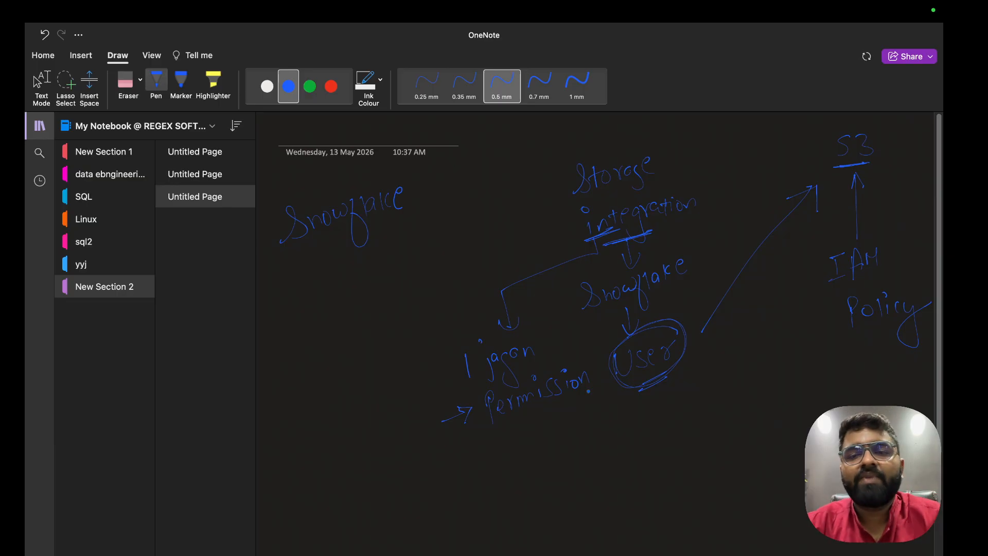
# Scroll Storage_integrate.sql to the JSON policy and select the bucket name globalmart-data-lake
pyautogui.hotkey('ctrl', 'Left')
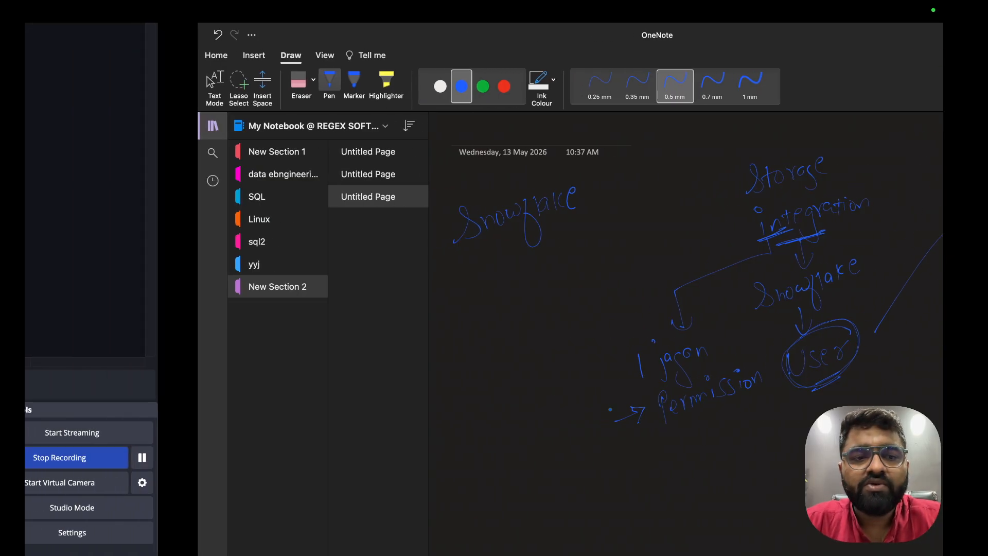
pyautogui.scroll(-5, 430, 390)
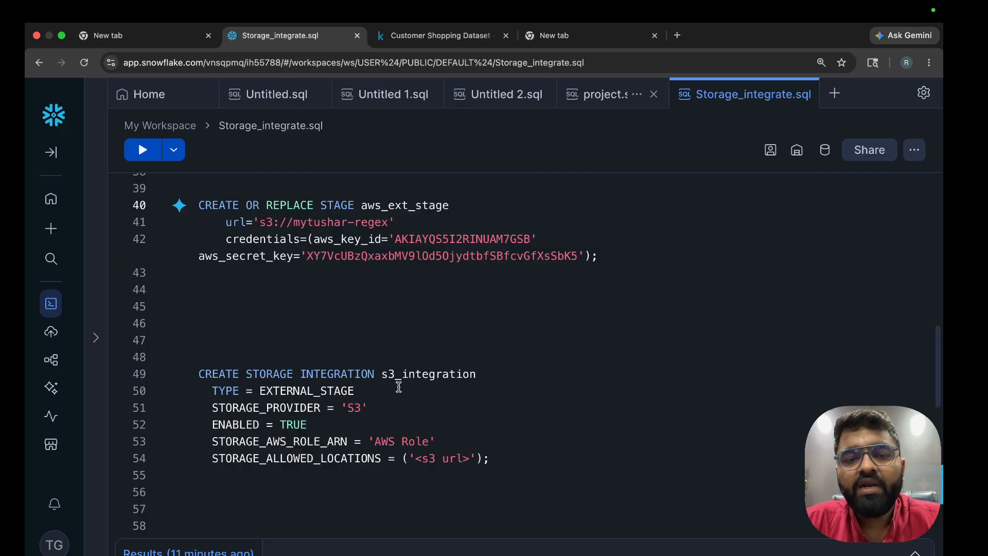
pyautogui.scroll(10, 399, 387)
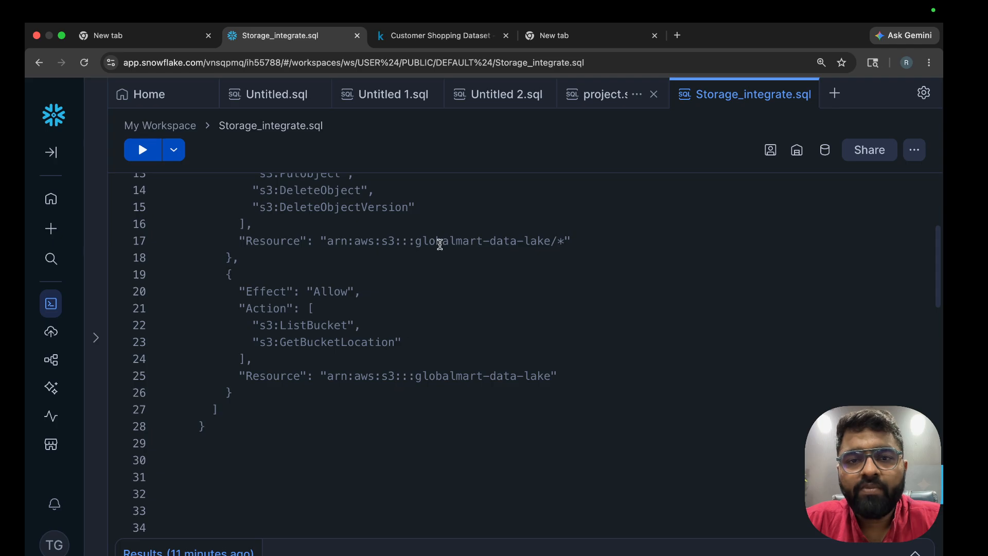
pyautogui.moveTo(415, 242); pyautogui.dragTo(552, 241)
pyautogui.press('super+c')
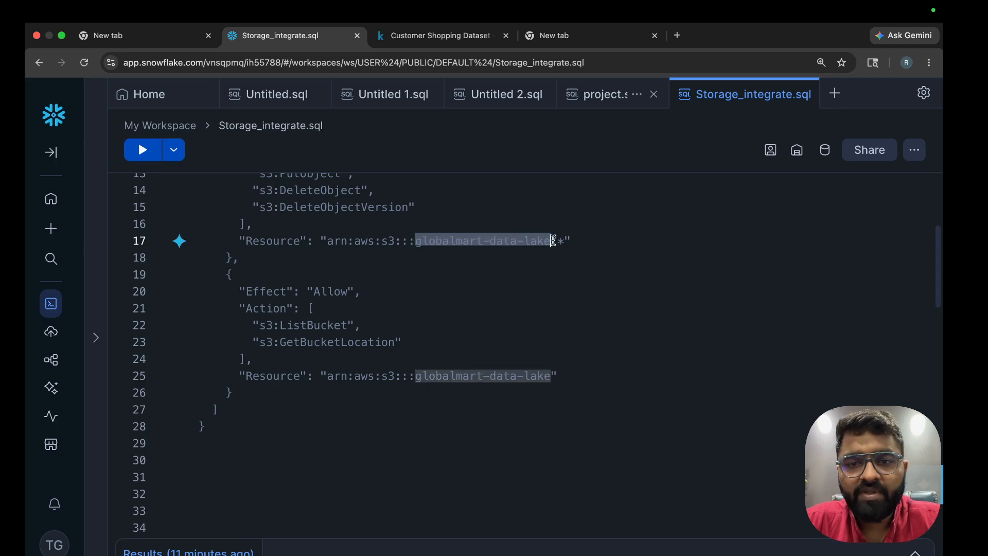
pyautogui.scroll(-10, 538, 435)
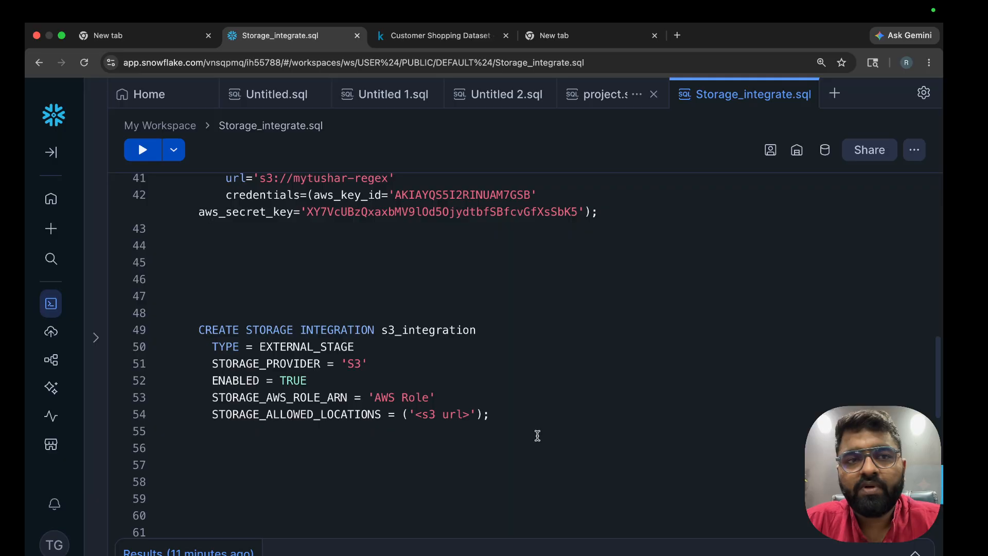
pyautogui.hotkey('ctrl', 'Left')
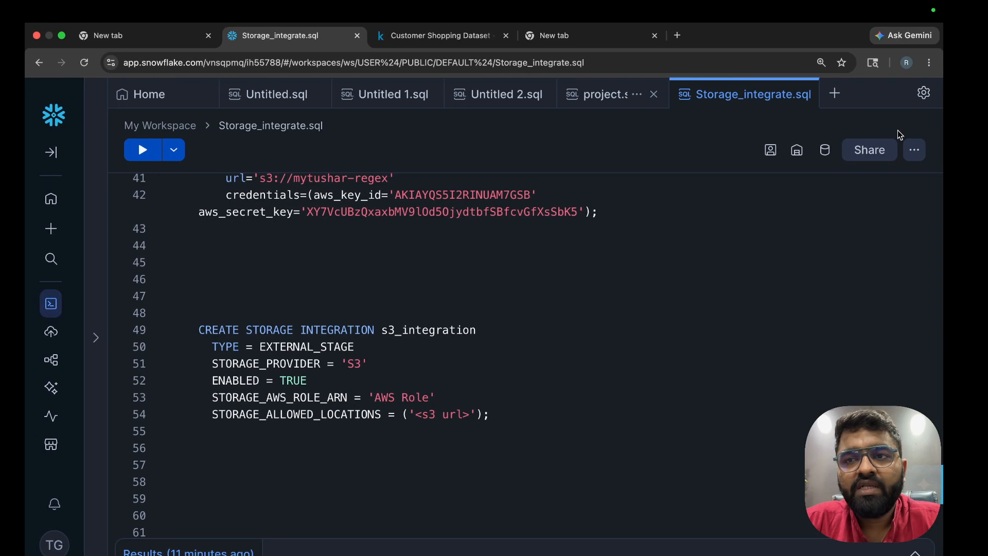
pyautogui.click(907, 62)
# In a Work-profile Chrome window, reach the AWS console and open the S3 buckets list
pyautogui.click(790, 387)
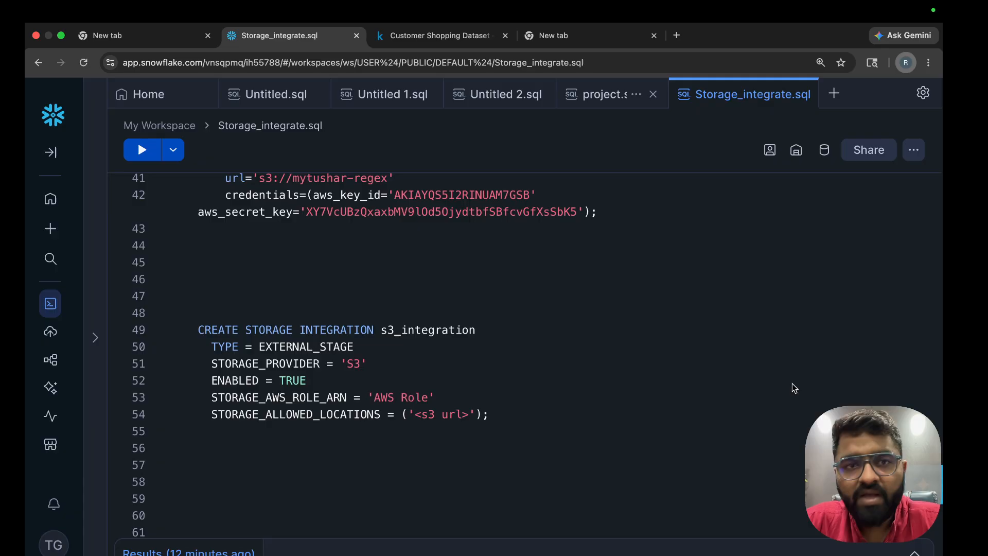
pyautogui.write('aw')
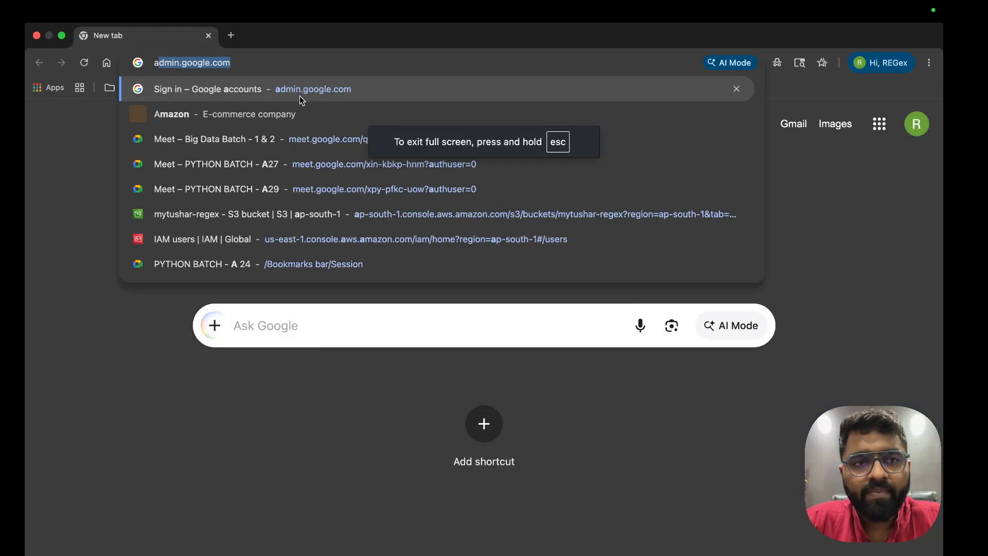
pyautogui.press('Down')
pyautogui.press('Down')
pyautogui.press('Down')
pyautogui.press('Down')
pyautogui.press('Down')
pyautogui.press('Down')
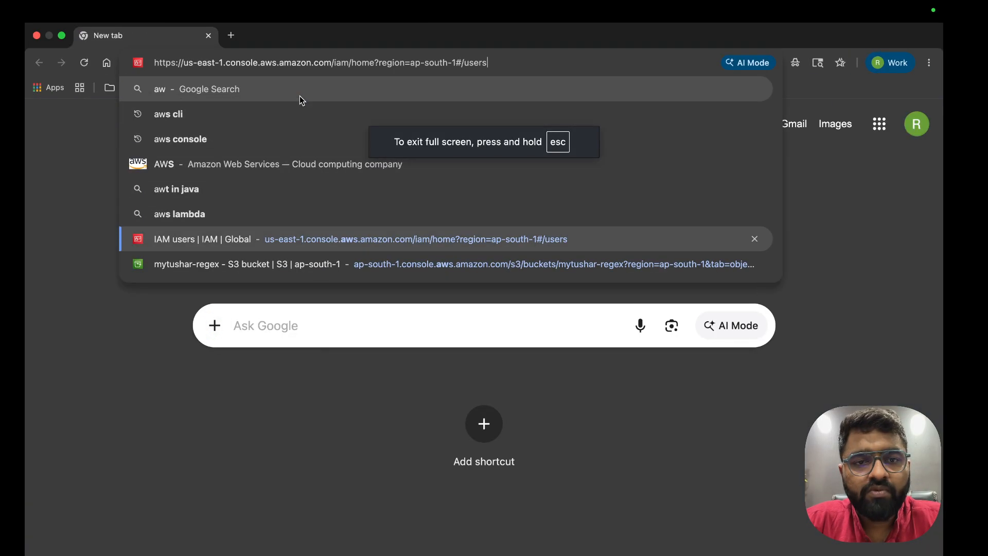
pyautogui.press('Return')
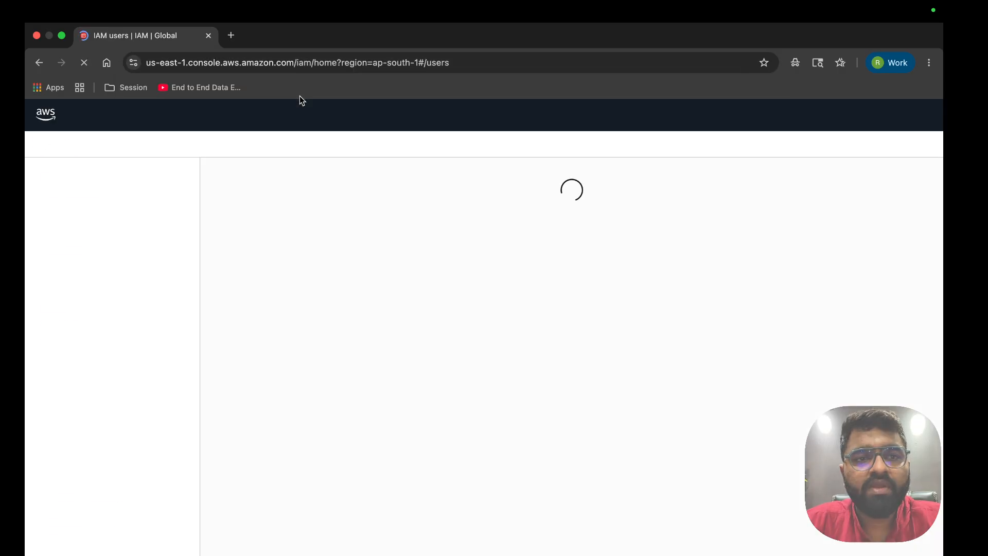
pyautogui.click(264, 122)
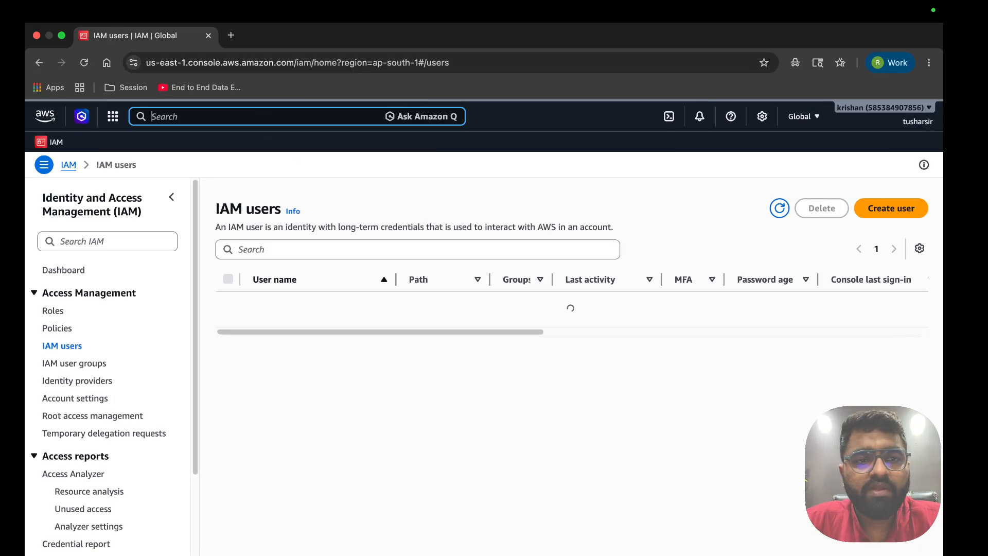
pyautogui.write('s3')
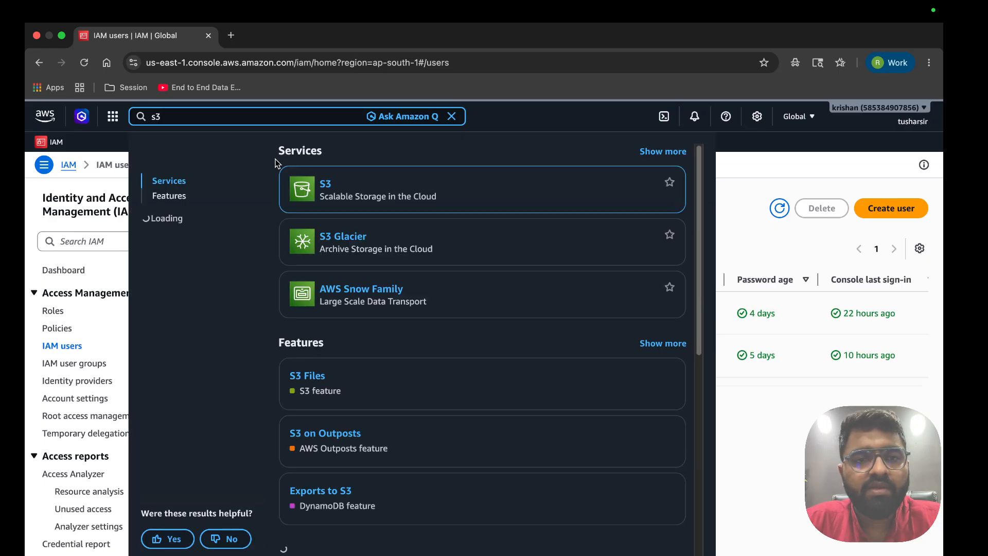
pyautogui.click(327, 184)
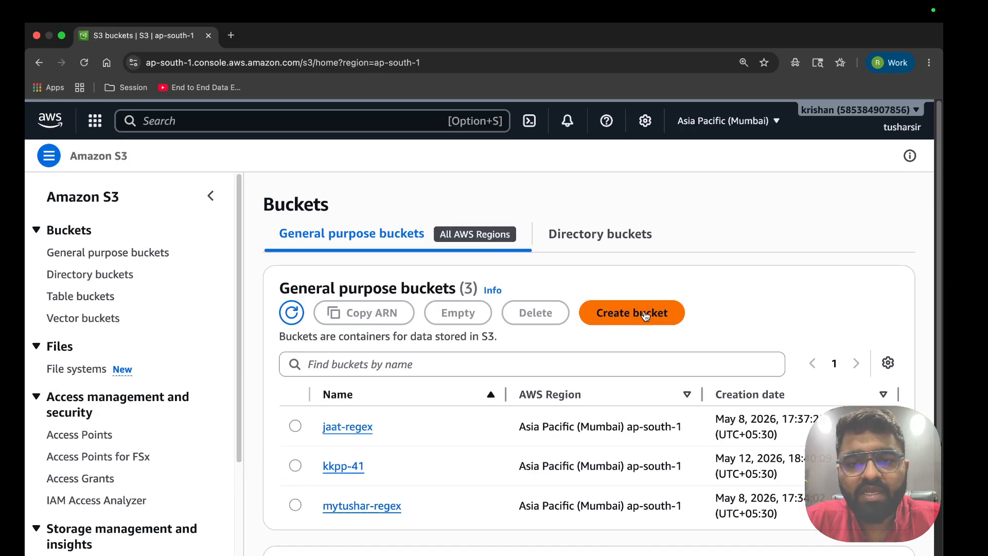
# Start a new bucket in ap-south-1 and paste the name globalmart-data-lake
pyautogui.click(633, 340)
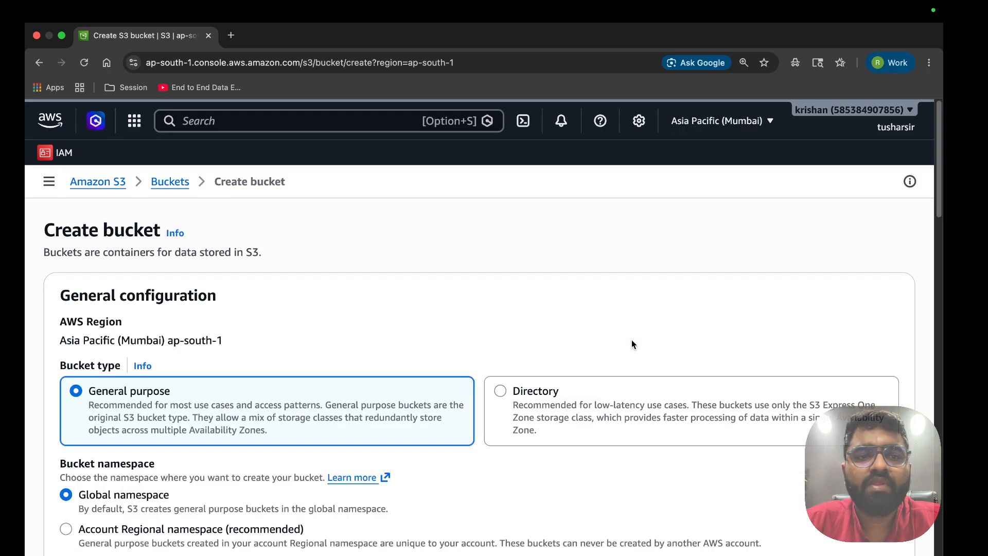
pyautogui.scroll(-2, 237, 364)
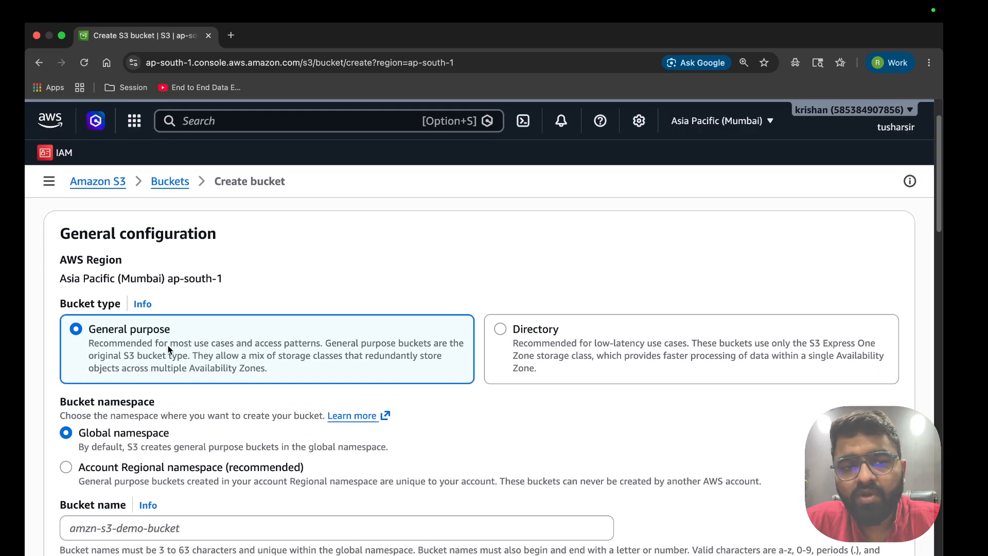
pyautogui.moveTo(165, 279); pyautogui.dragTo(252, 281)
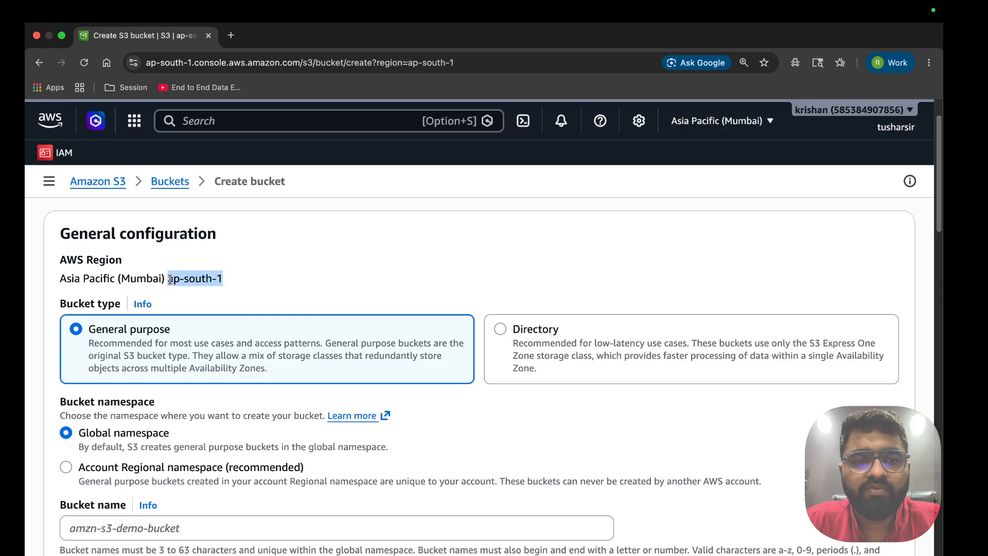
pyautogui.moveTo(167, 278); pyautogui.dragTo(208, 281)
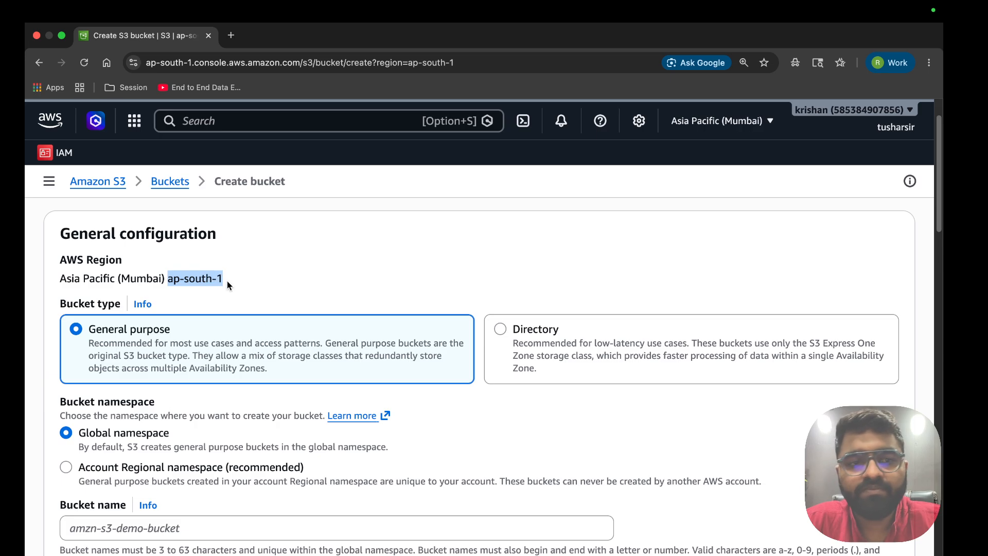
pyautogui.scroll(-2, 210, 304)
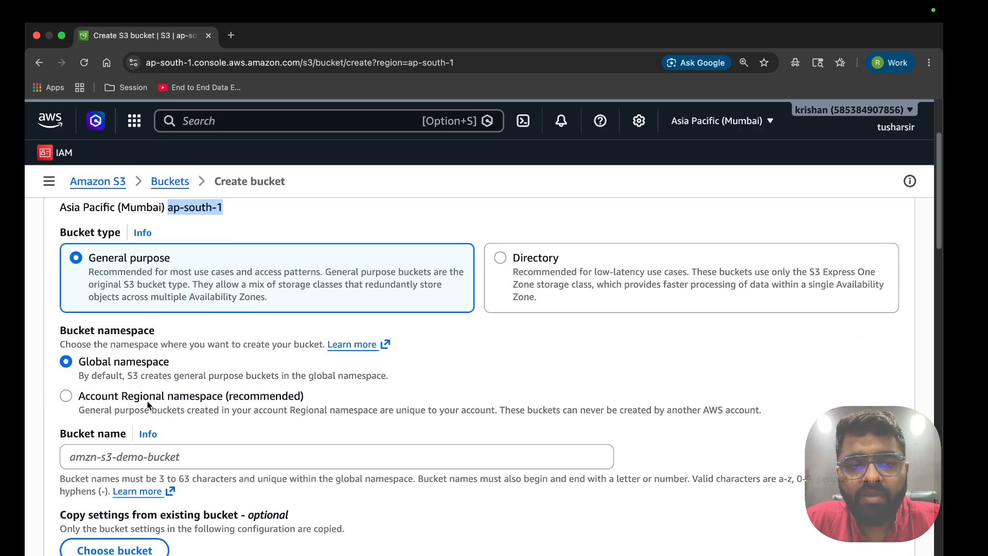
pyautogui.click(134, 457)
pyautogui.press('super+v')
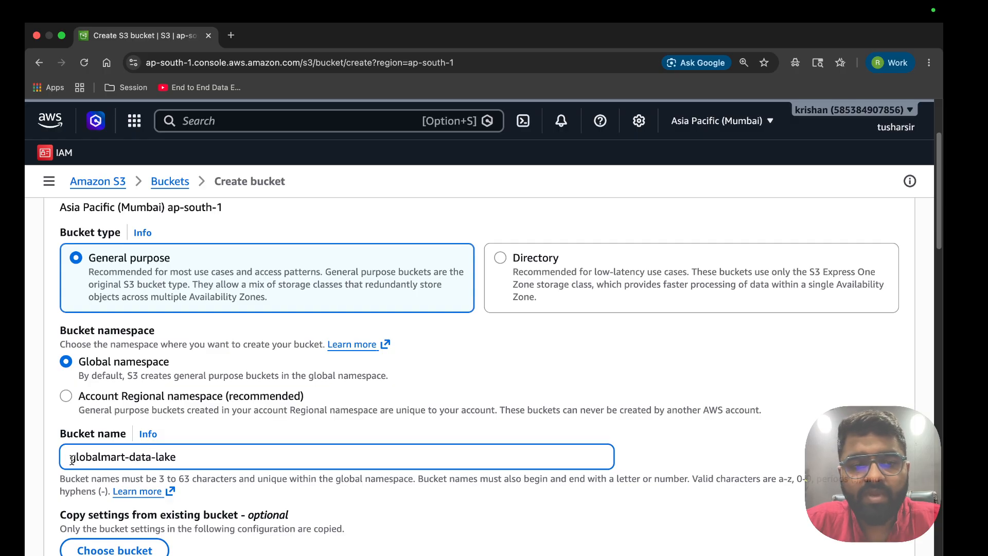
pyautogui.moveTo(76, 457); pyautogui.dragTo(178, 459)
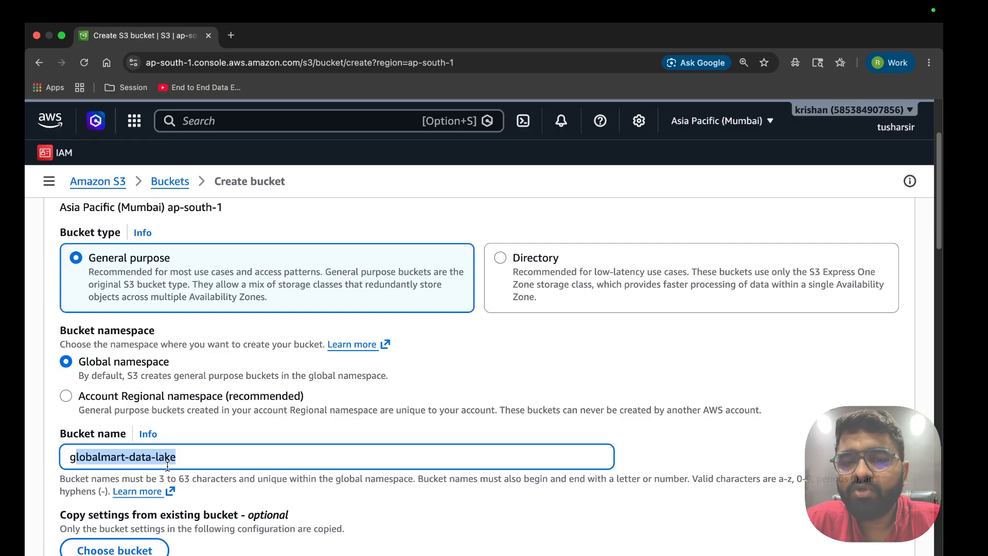
# Turn off Block all public access, acknowledge the warning, and submit the new bucket
pyautogui.scroll(-8, 167, 466)
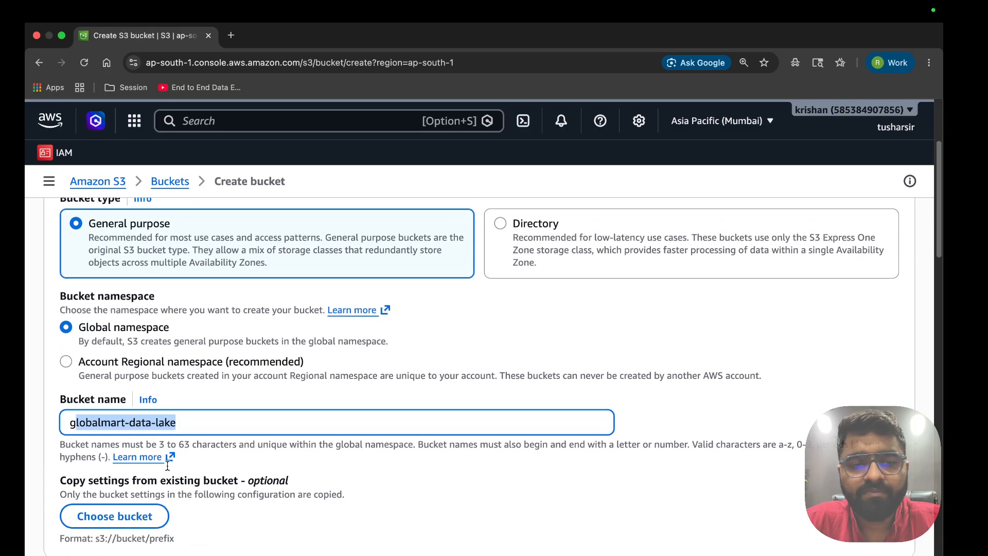
pyautogui.scroll(-3, 171, 462)
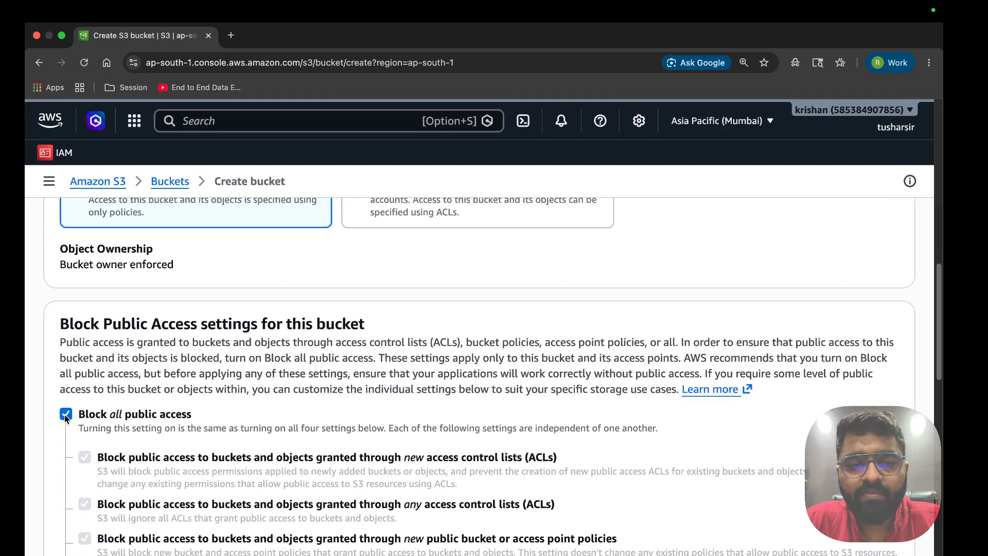
pyautogui.click(65, 415)
pyautogui.scroll(-1, 295, 398)
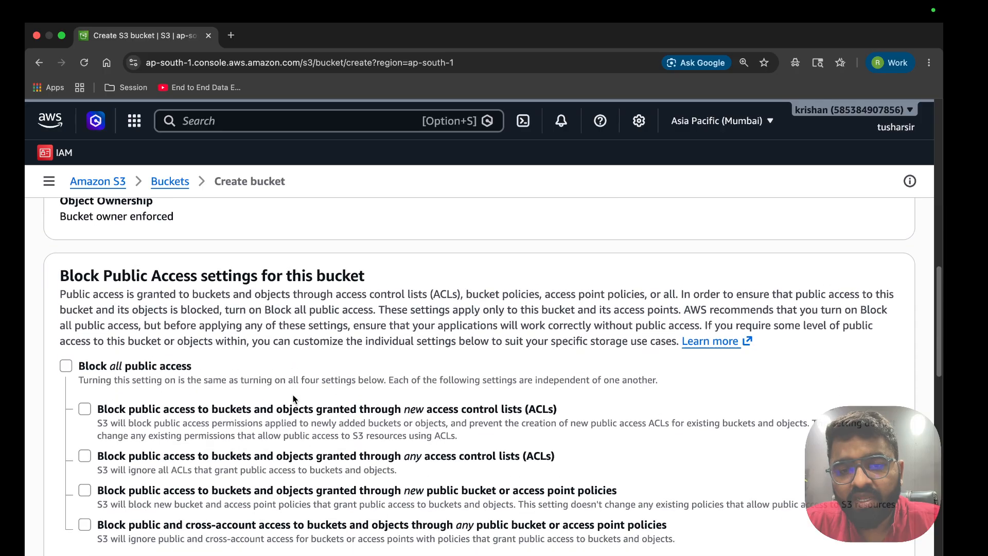
pyautogui.scroll(-3, 294, 399)
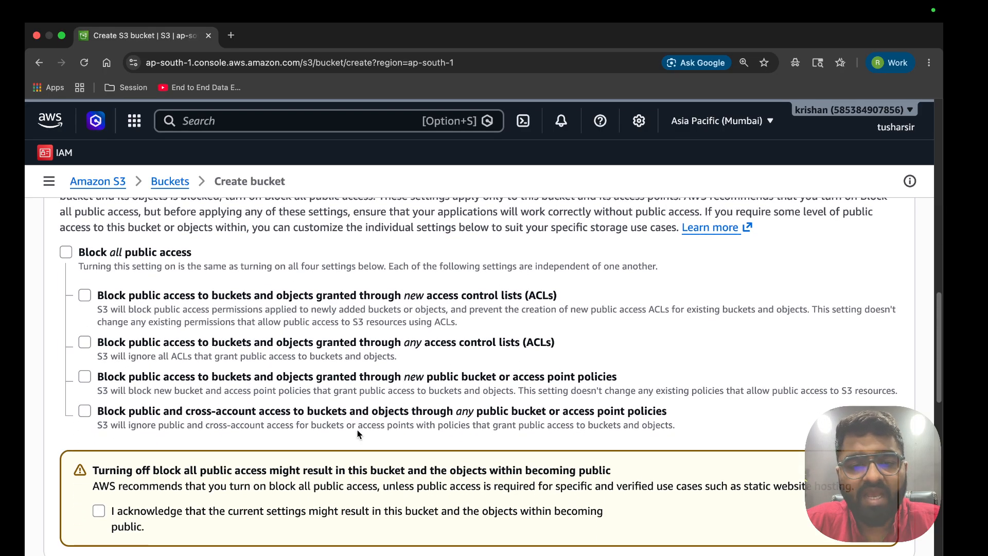
pyautogui.click(99, 510)
pyautogui.scroll(-10, 220, 490)
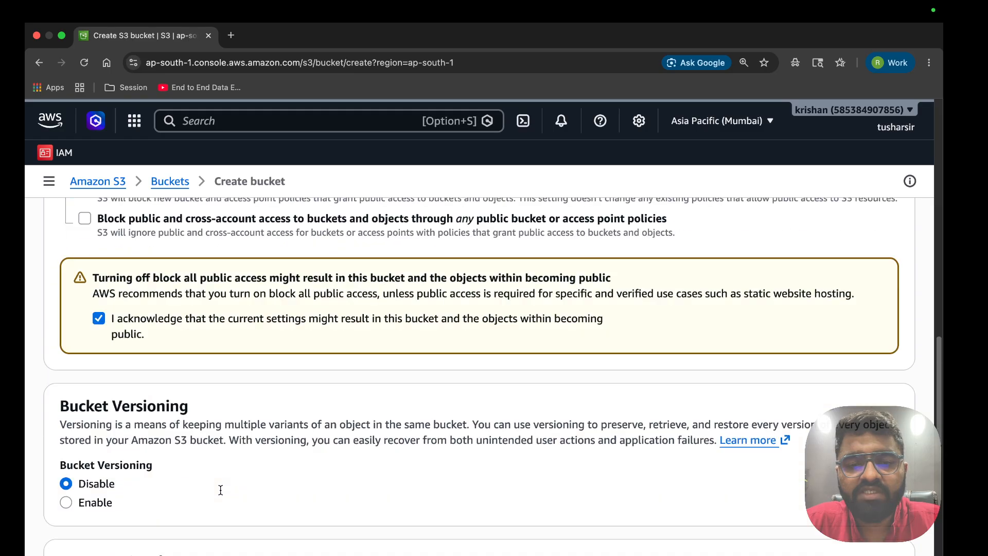
pyautogui.scroll(-3, 220, 490)
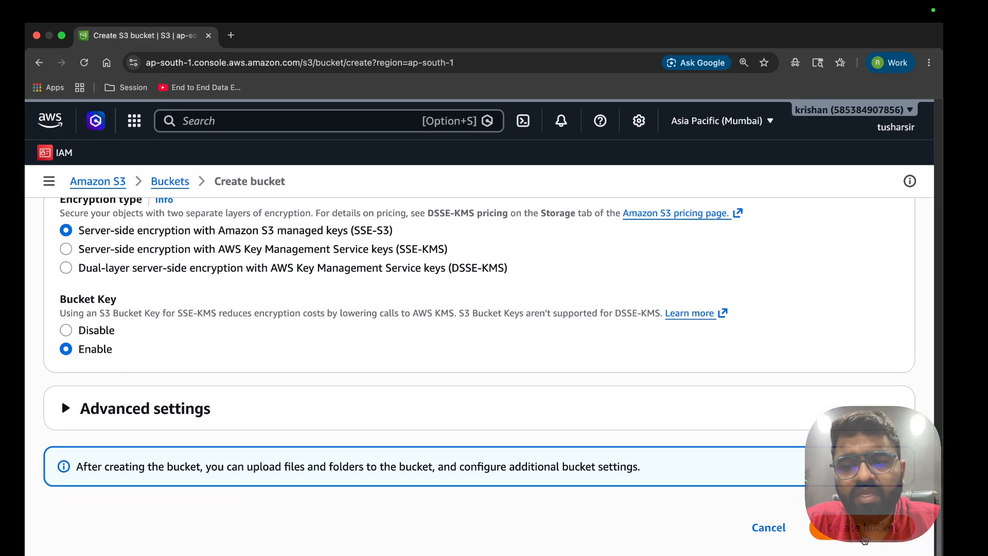
pyautogui.click(864, 534)
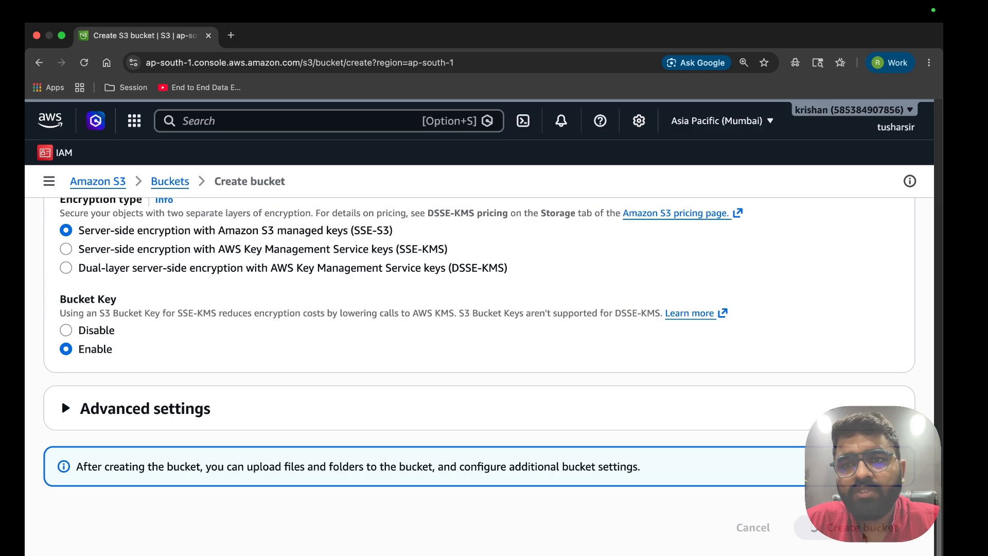
pyautogui.scroll(10, 845, 331)
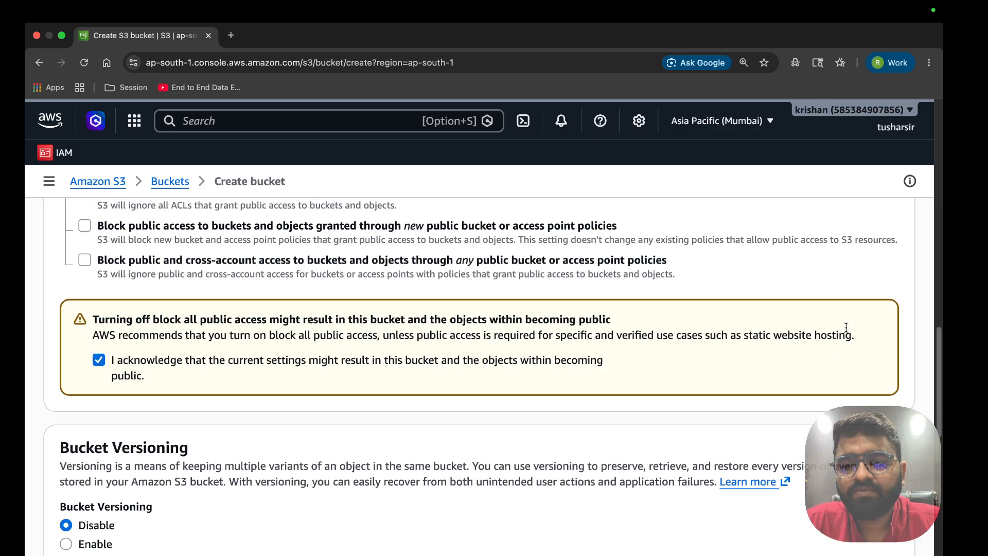
pyautogui.scroll(-10, 846, 331)
pyautogui.scroll(1, 846, 332)
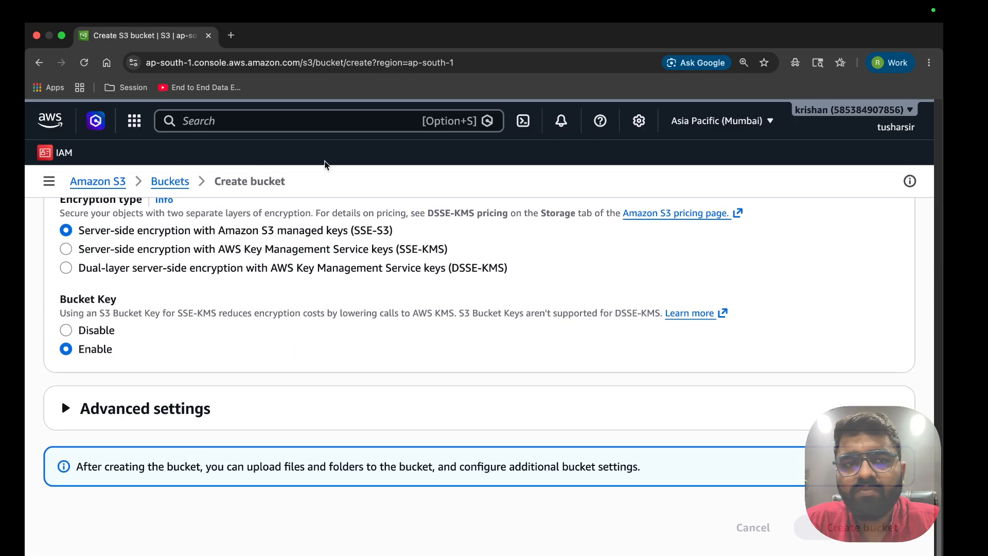
# Reload the Create bucket page, re-paste the bucket name, and again unblock and acknowledge public access
pyautogui.click(84, 62)
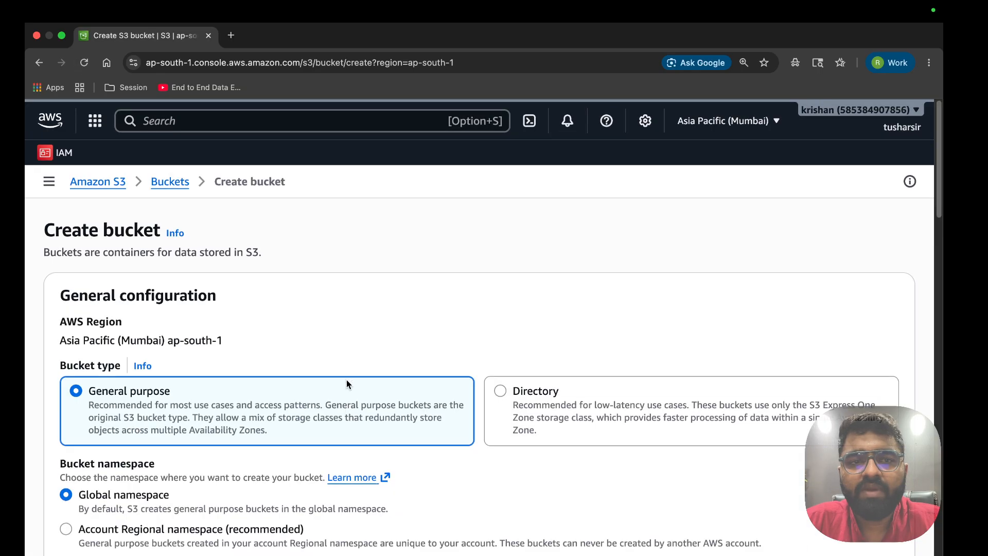
pyautogui.scroll(-1, 315, 430)
pyautogui.scroll(-5, 316, 431)
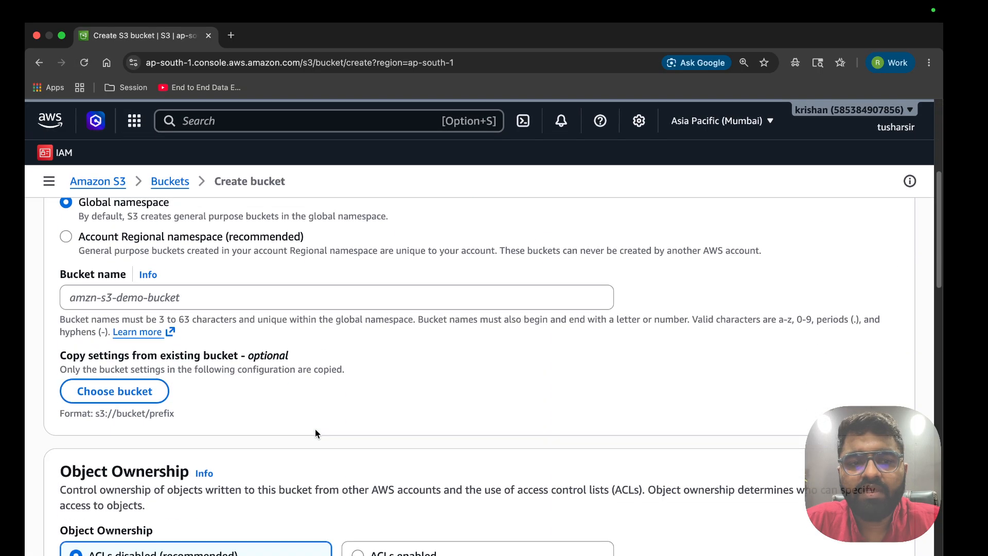
pyautogui.click(198, 293)
pyautogui.write('globalmart-data-lake')
pyautogui.scroll(-1, 432, 427)
pyautogui.scroll(-15, 432, 430)
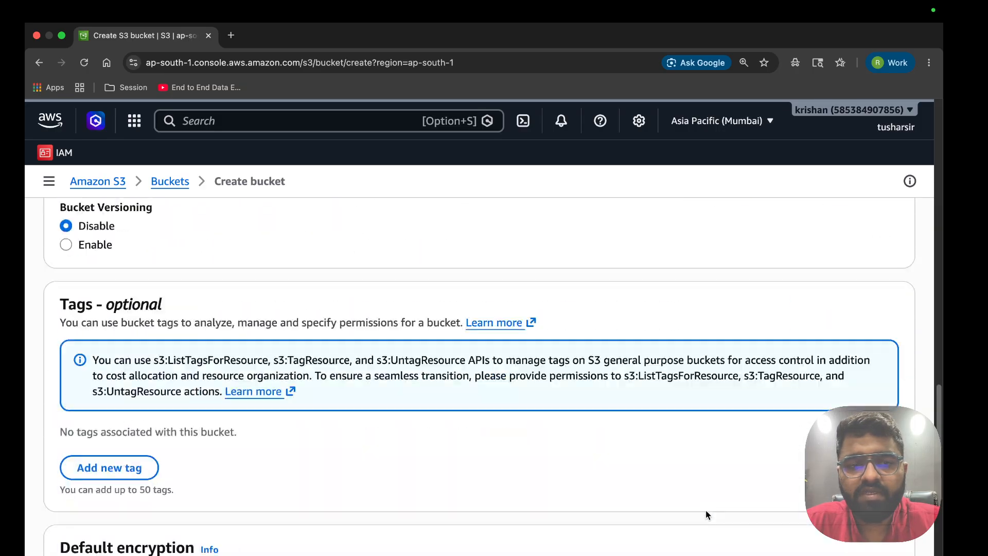
pyautogui.scroll(6, 708, 513)
pyautogui.scroll(3, 129, 343)
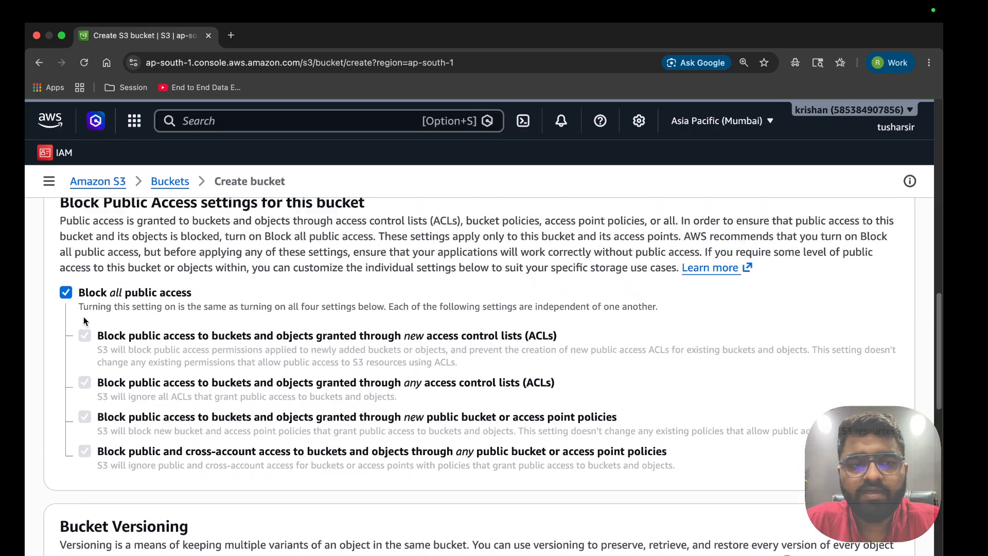
pyautogui.click(66, 292)
pyautogui.click(87, 532)
# Return to the Buckets list and select the existing globalmart-data-lake bucket name
pyautogui.scroll(-15, 206, 463)
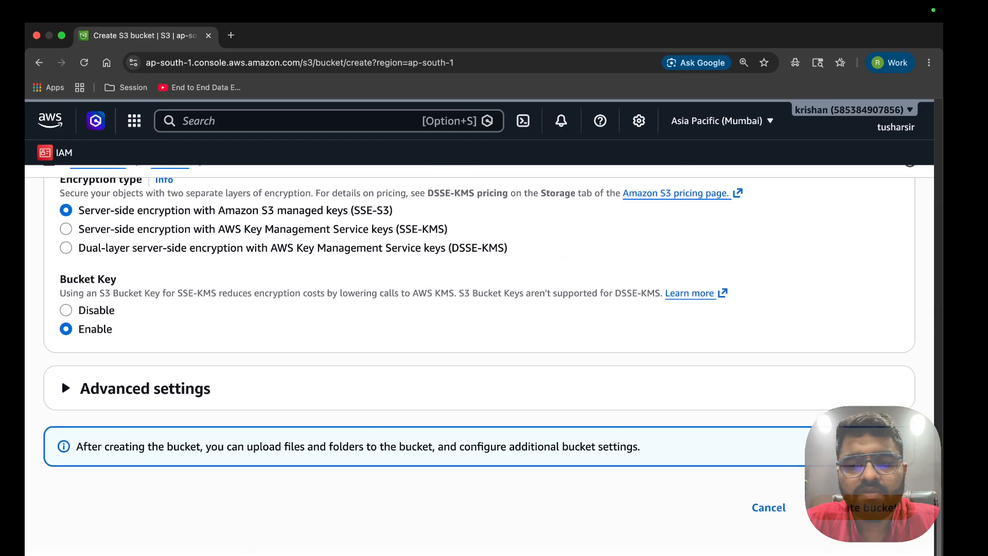
pyautogui.scroll(20, 812, 530)
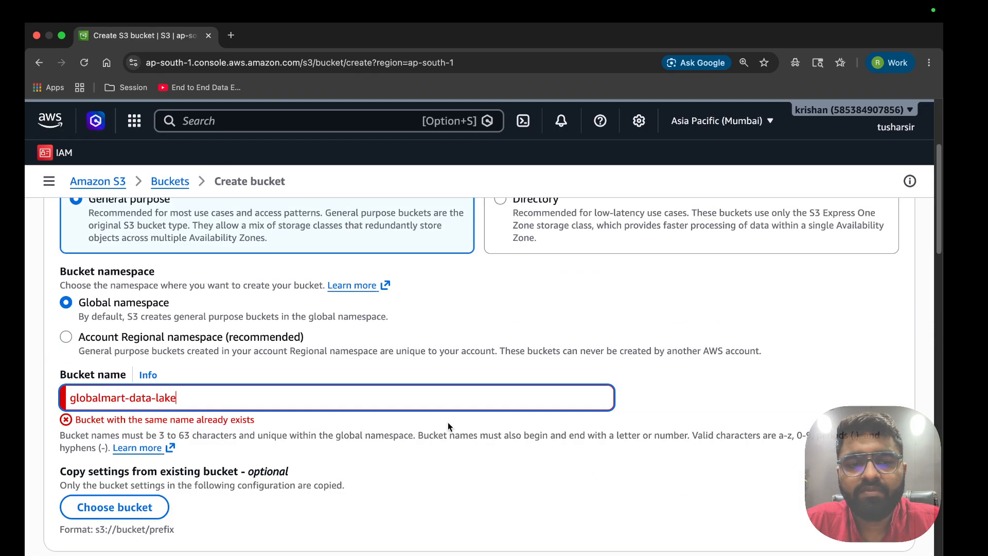
pyautogui.scroll(5, 342, 386)
pyautogui.click(171, 183)
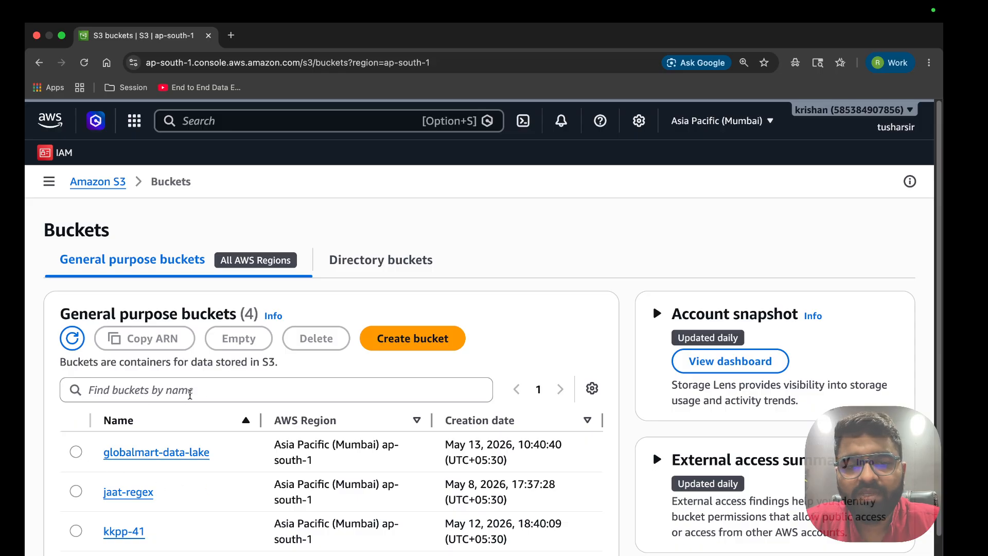
pyautogui.scroll(-1, 259, 461)
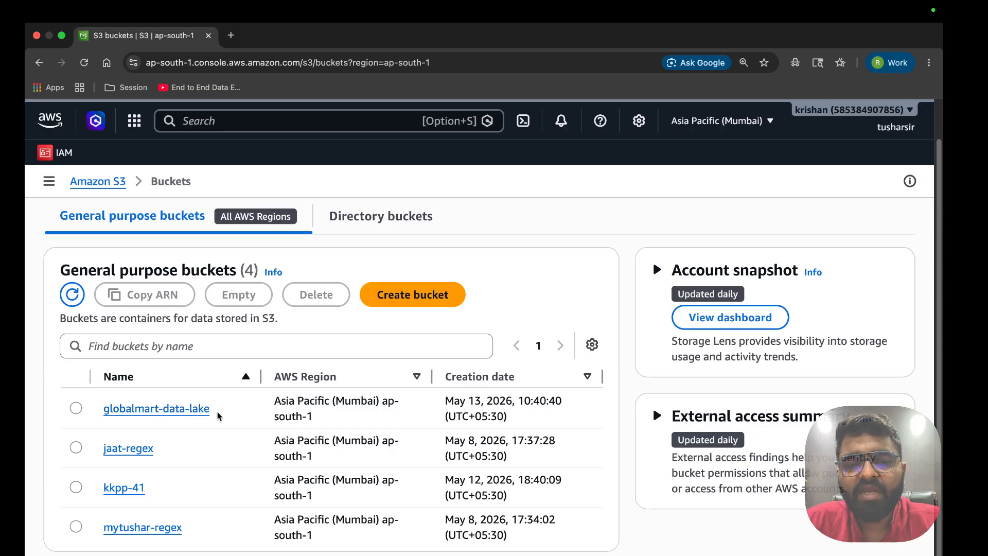
pyautogui.moveTo(211, 409); pyautogui.dragTo(105, 412)
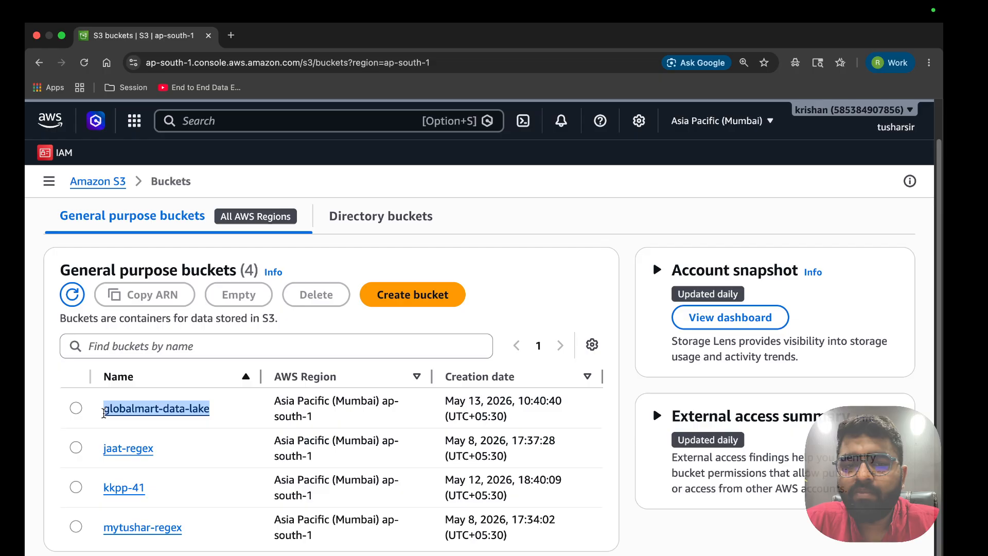
pyautogui.hotkey('ctrl', 'Left')
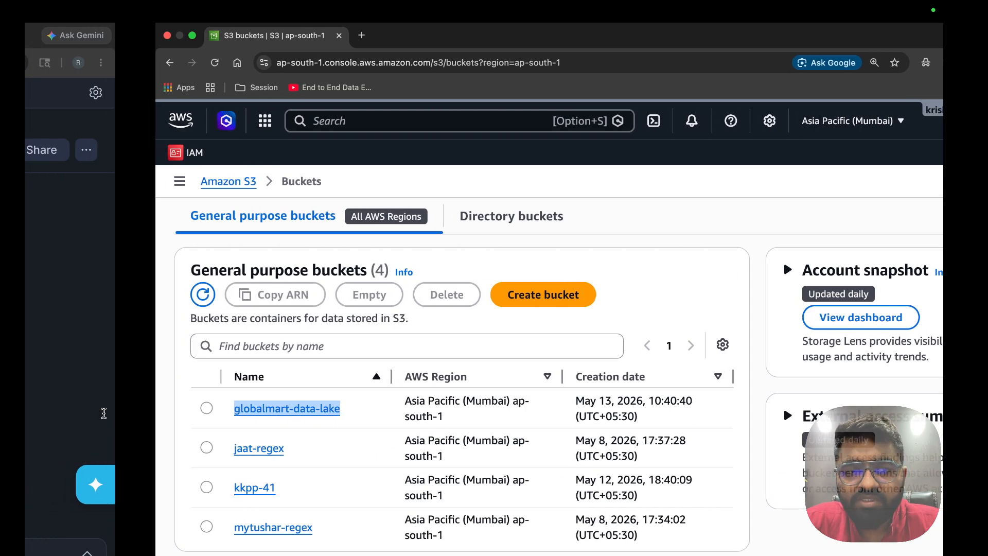
# Select and copy the globalmart-data-lake JSON policy block in Storage_integrate.sql
pyautogui.scroll(6, 281, 366)
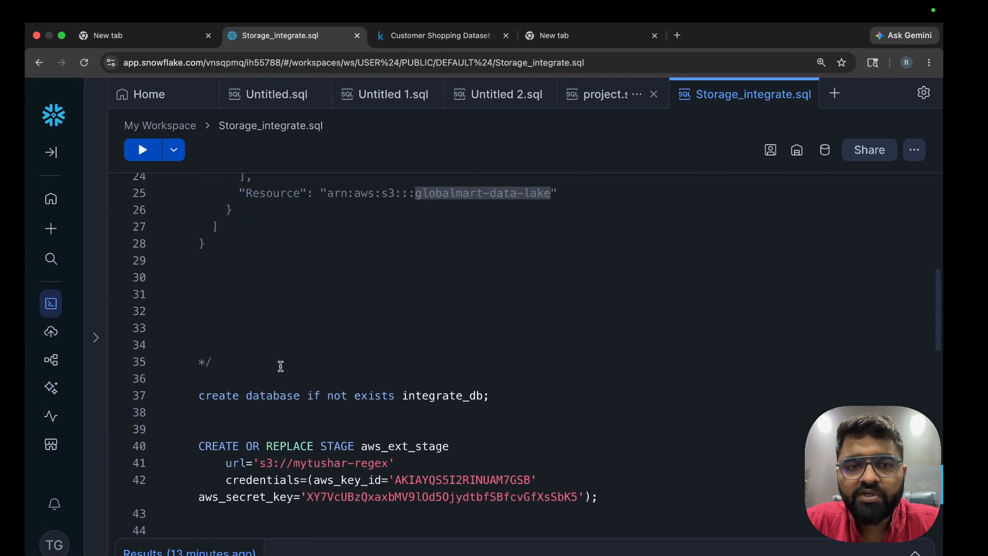
pyautogui.scroll(2, 280, 366)
pyautogui.moveTo(233, 379); pyautogui.dragTo(200, 245)
pyautogui.press('super+c')
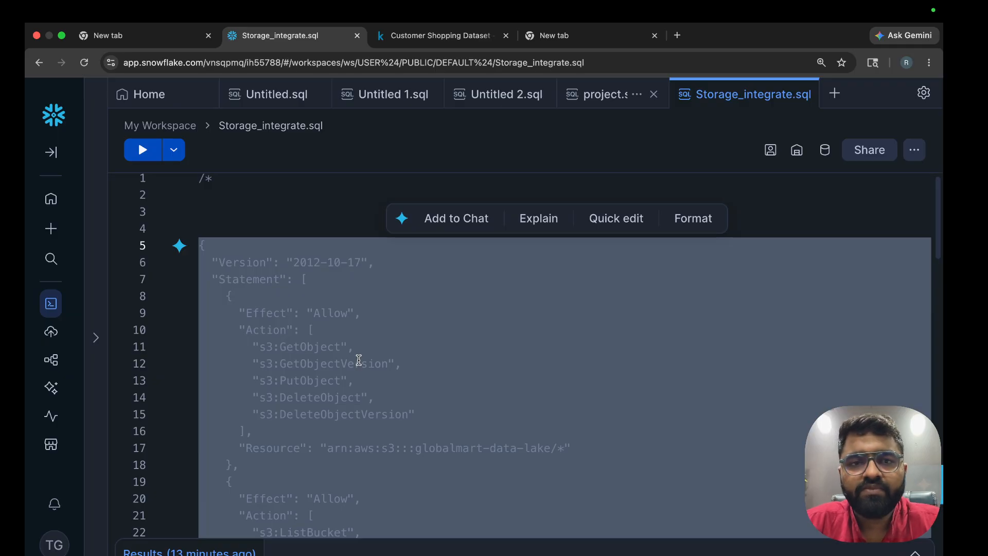
pyautogui.hotkey('ctrl', 'Right')
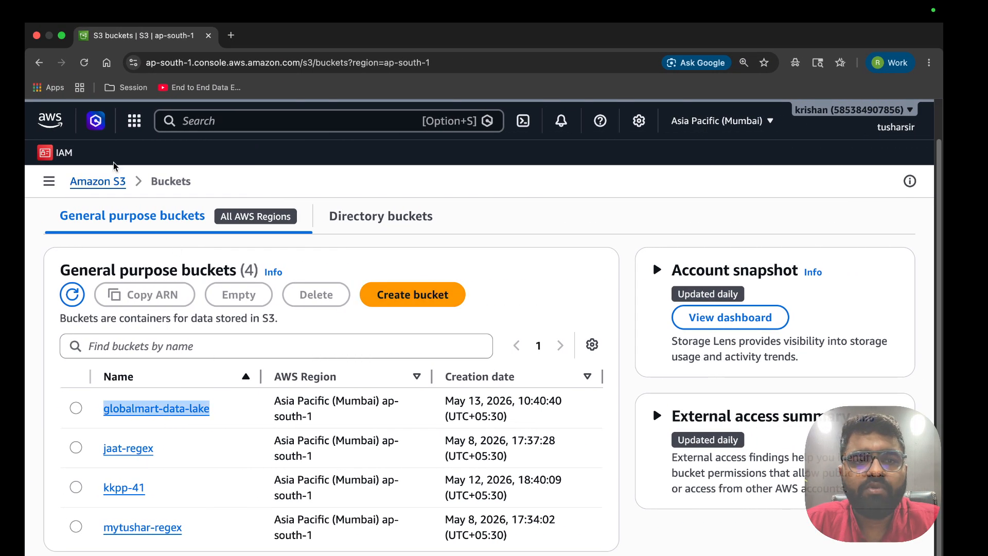
# Open IAM in a new tab, go to Policies, and begin creating a new policy
pyautogui.keyDown('super'); pyautogui.click(62, 152); pyautogui.keyUp('super')
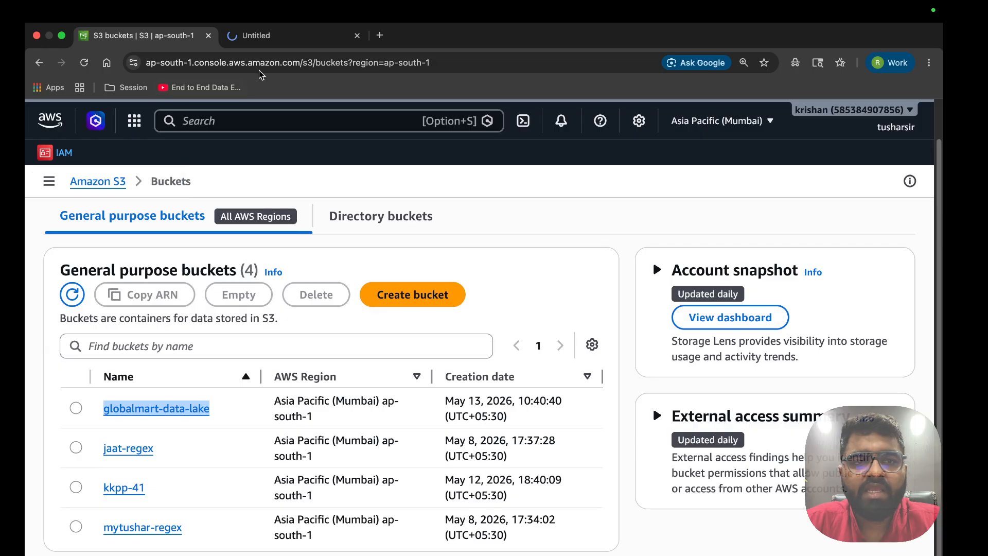
pyautogui.click(264, 43)
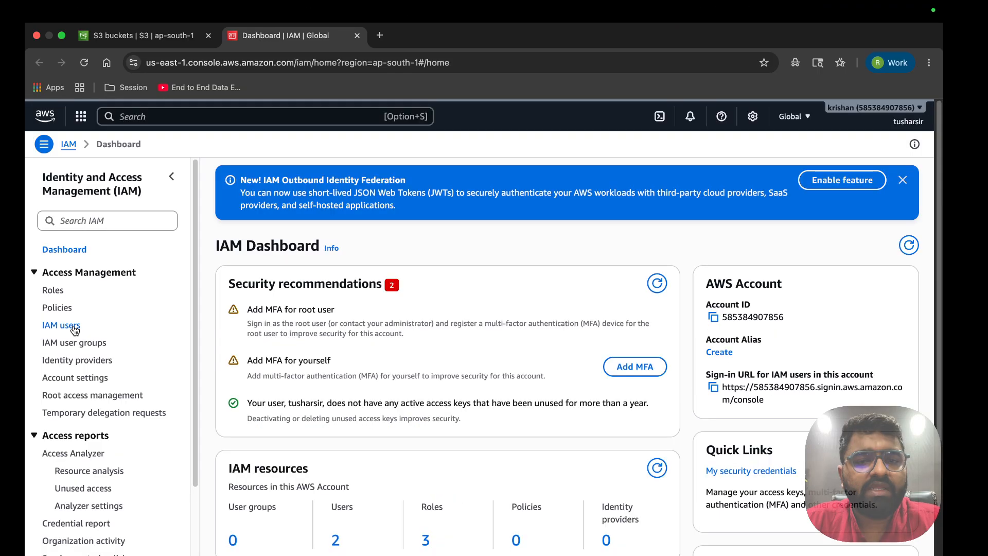
pyautogui.click(70, 349)
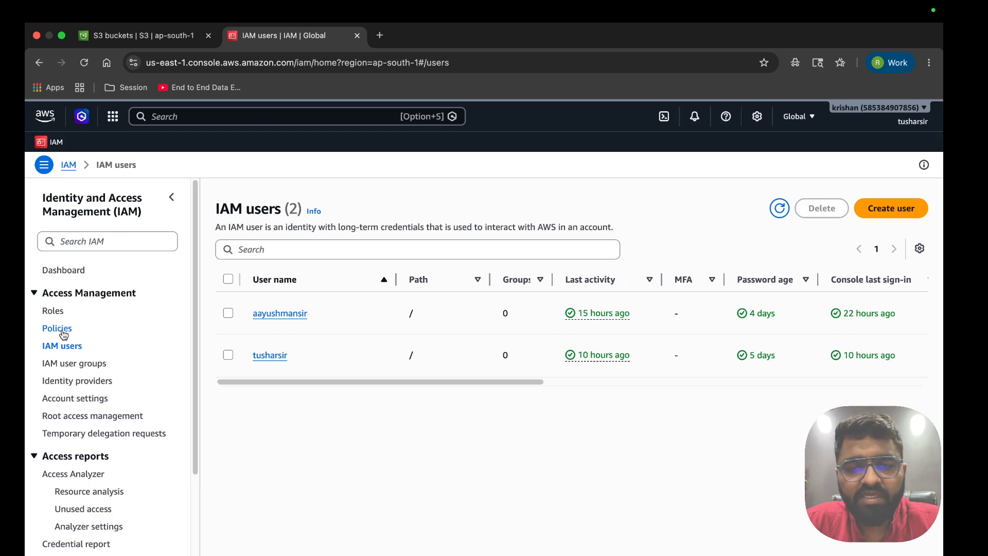
pyautogui.click(63, 331)
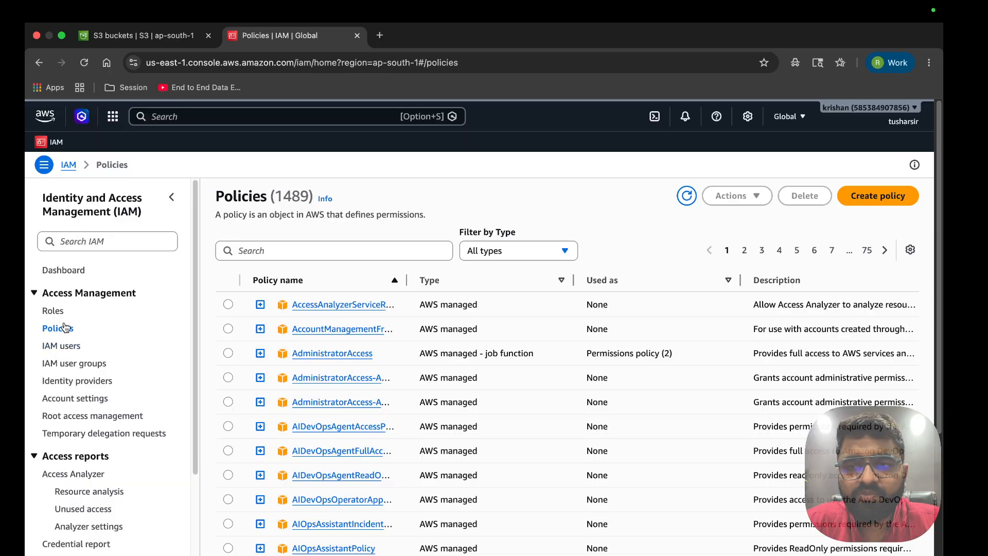
pyautogui.click(876, 198)
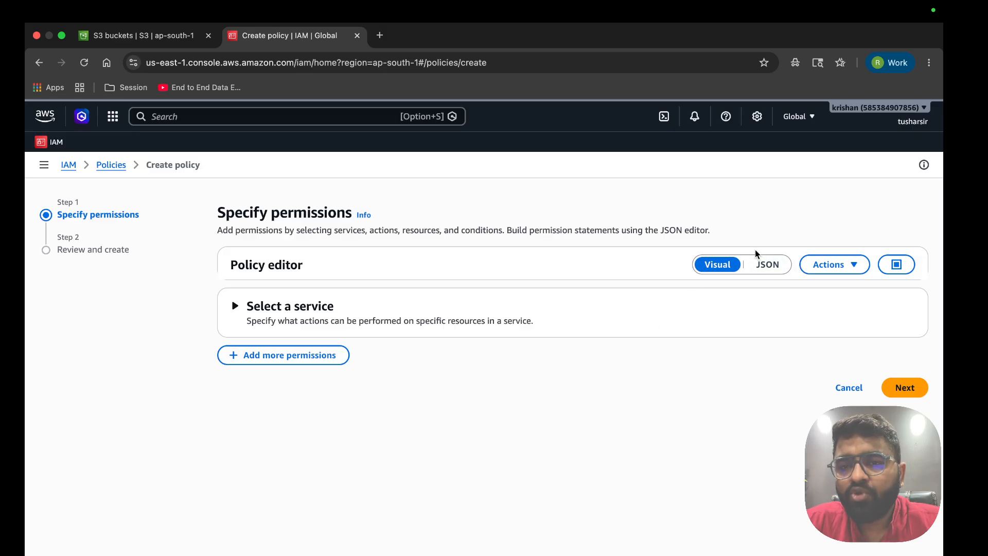
# Switch the policy editor to JSON and replace the default policy with the copied S3 access policy
pyautogui.click(694, 288)
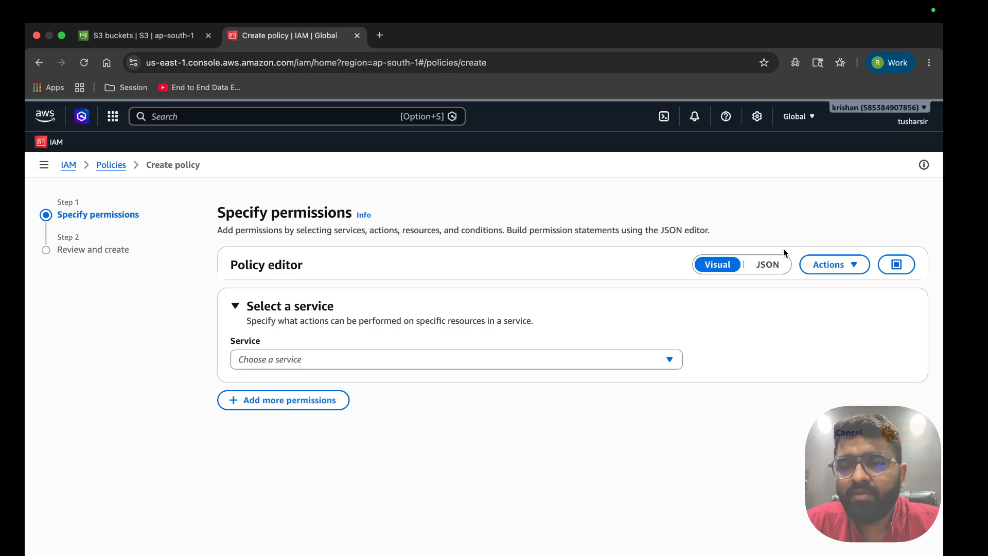
pyautogui.click(781, 268)
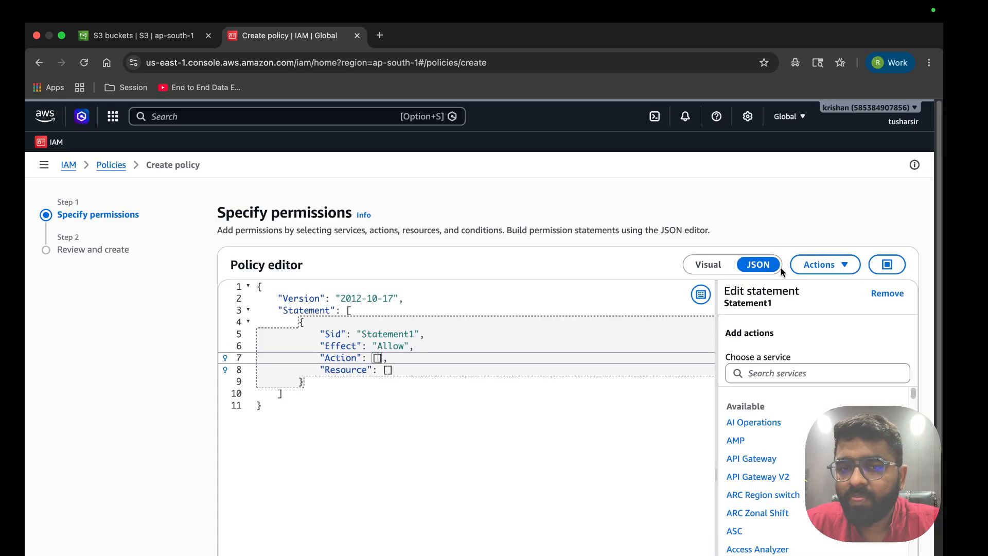
pyautogui.click(528, 421)
pyautogui.press('super+a')
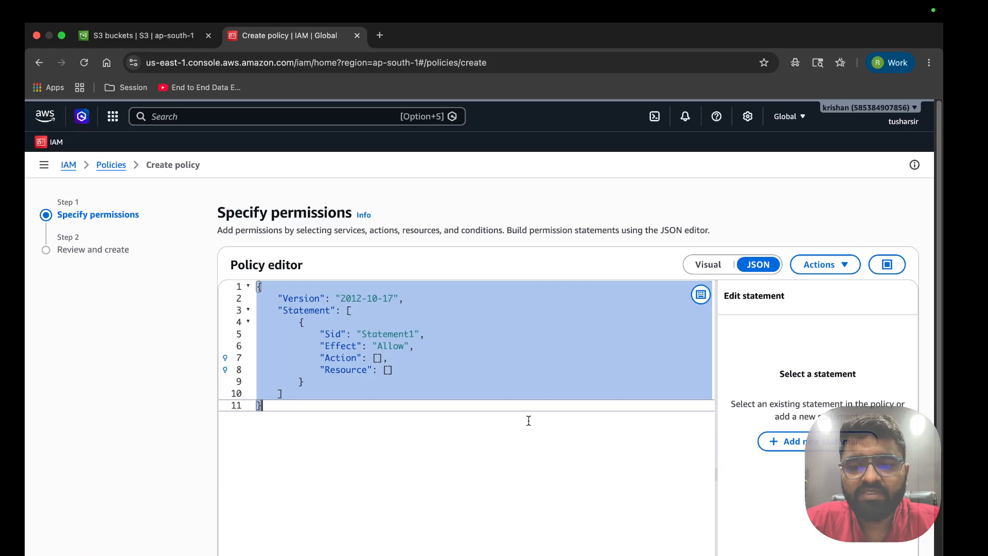
pyautogui.press('BackSpace')
pyautogui.press('super+v')
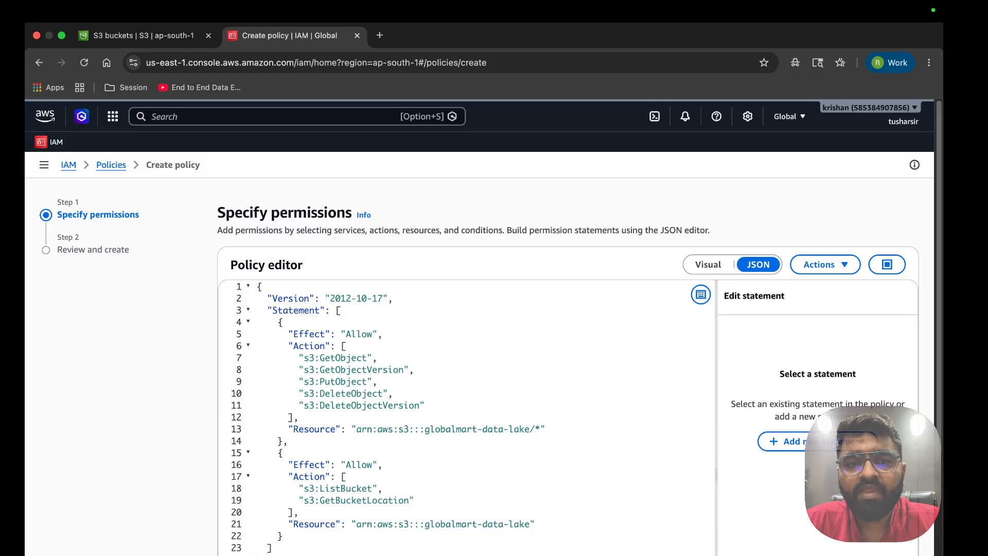
# Review the GetObject, GetObjectVersion, PutObject and DeleteObject statement, then select the first resource's bucket ARN
pyautogui.scroll(-3, 512, 518)
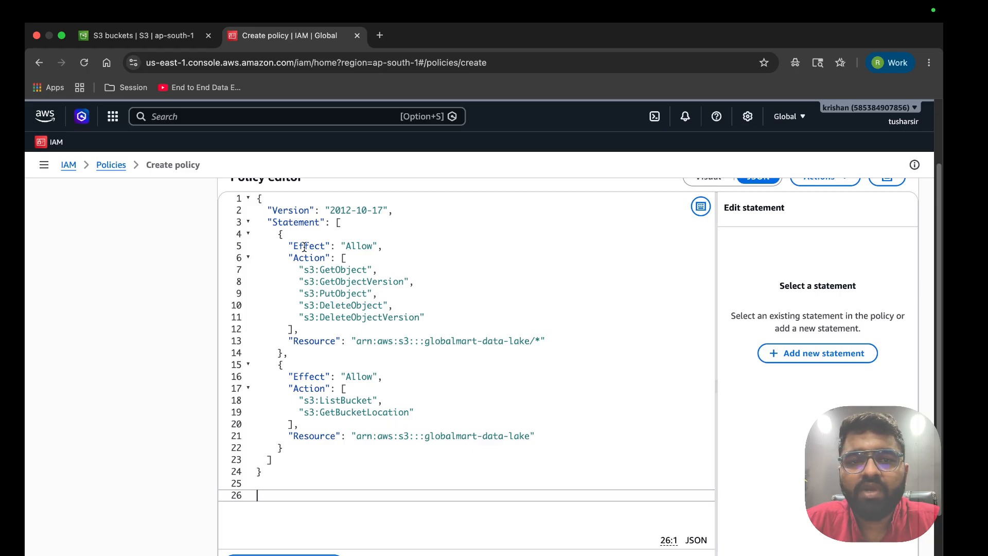
pyautogui.moveTo(299, 246); pyautogui.dragTo(433, 316)
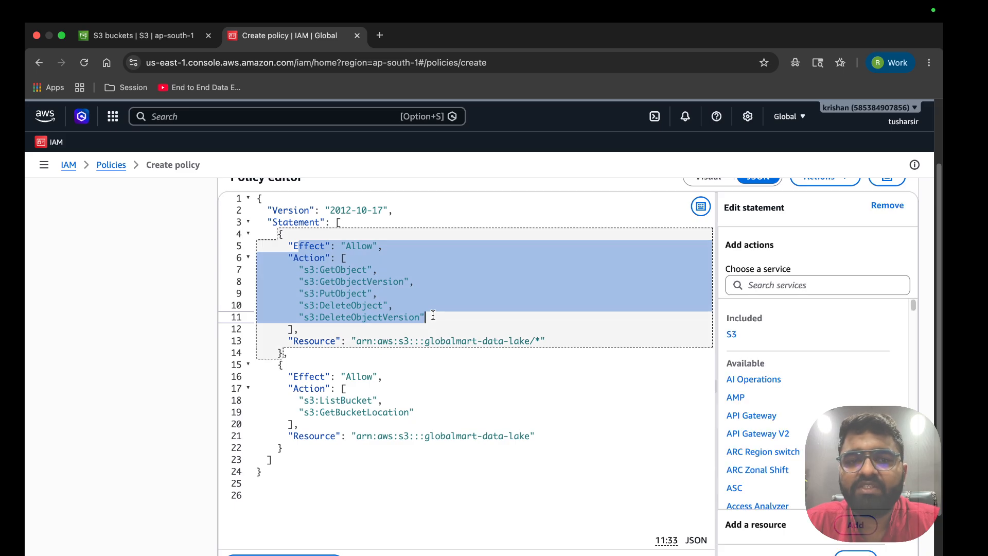
pyautogui.tripleClick(351, 272)
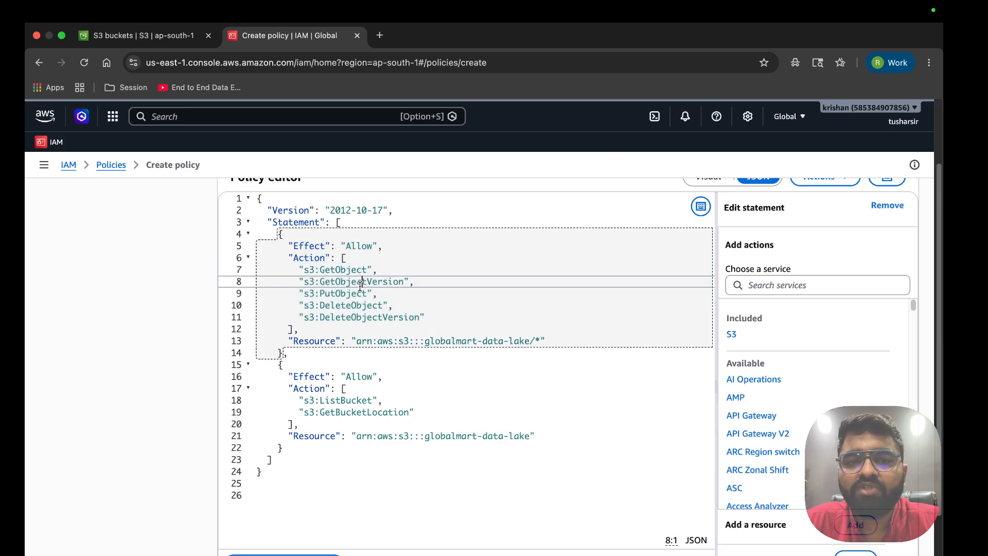
pyautogui.tripleClick(360, 285)
pyautogui.tripleClick(351, 297)
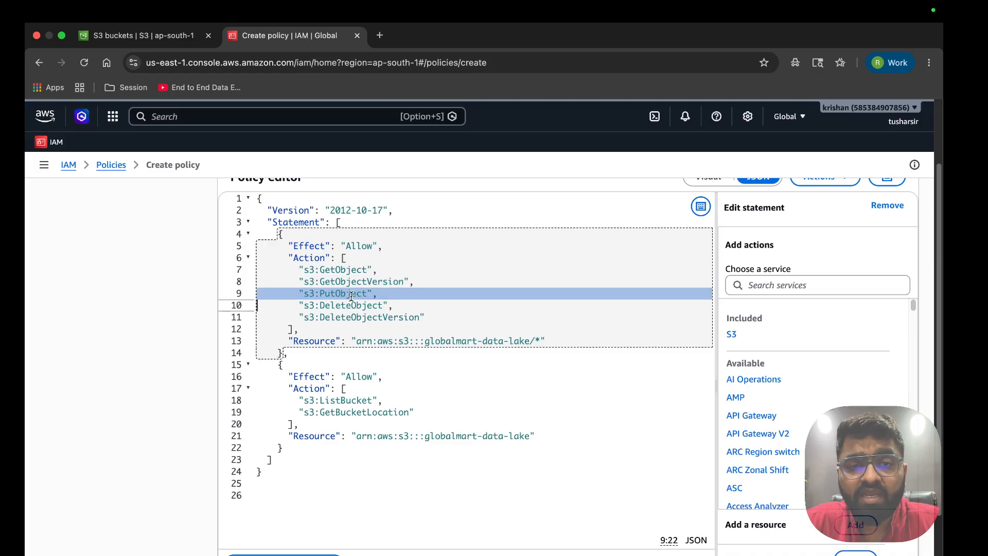
pyautogui.click(352, 307)
pyautogui.tripleClick(351, 307)
pyautogui.moveTo(412, 329); pyautogui.dragTo(248, 242)
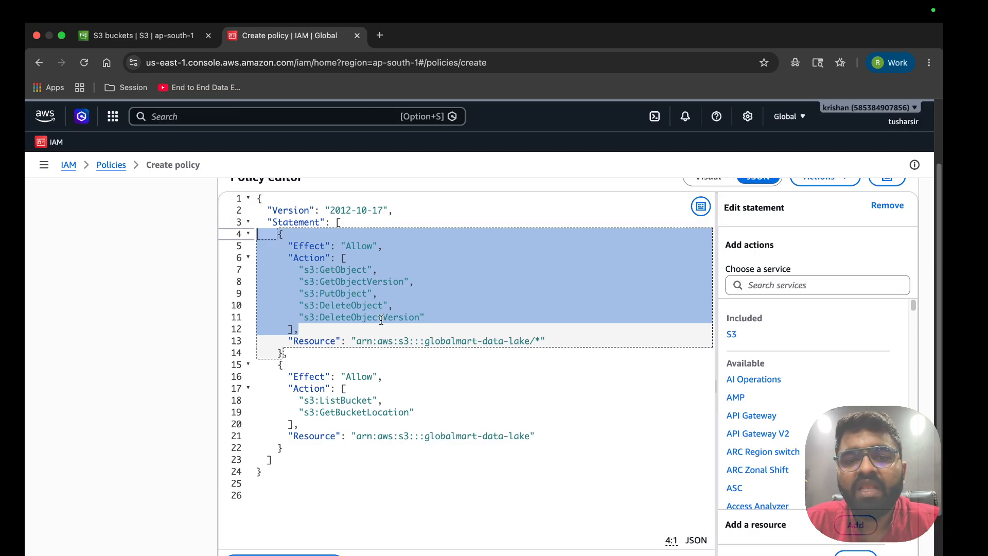
pyautogui.moveTo(352, 342); pyautogui.dragTo(532, 341)
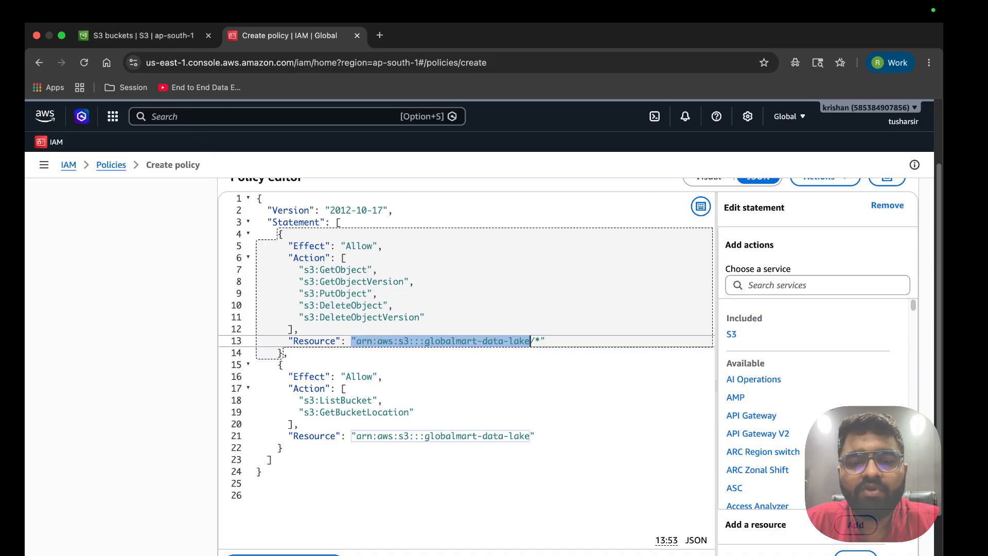
# Copy arn:aws:s3:::globalmart-data-lake from the bucket's Properties tab, then go back to the IAM policy tab
pyautogui.click(127, 36)
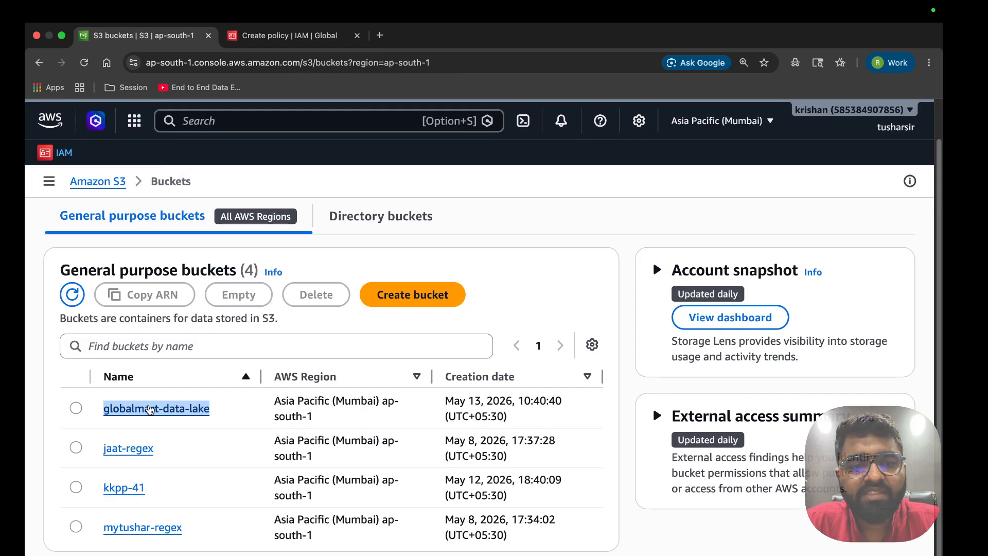
pyautogui.click(181, 409)
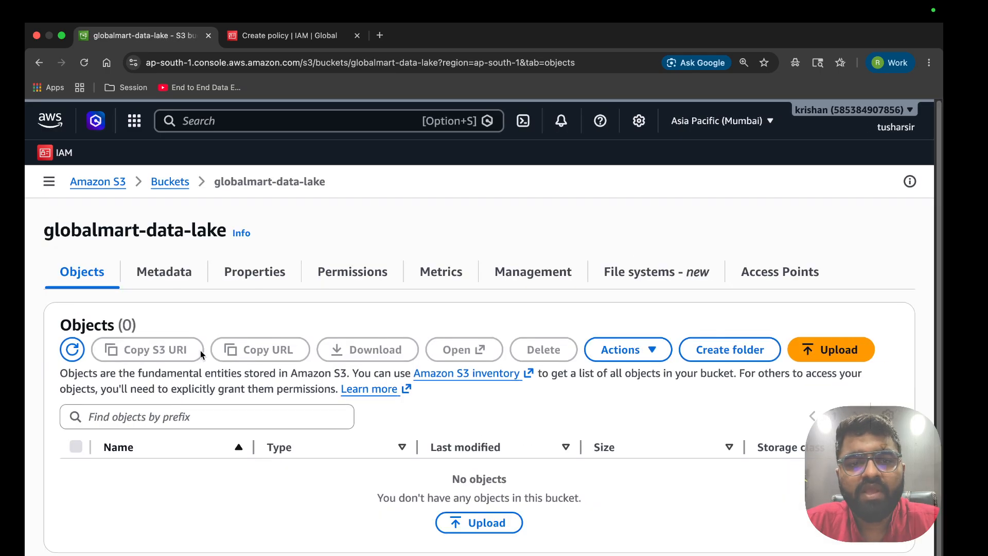
pyautogui.click(185, 275)
pyautogui.click(238, 278)
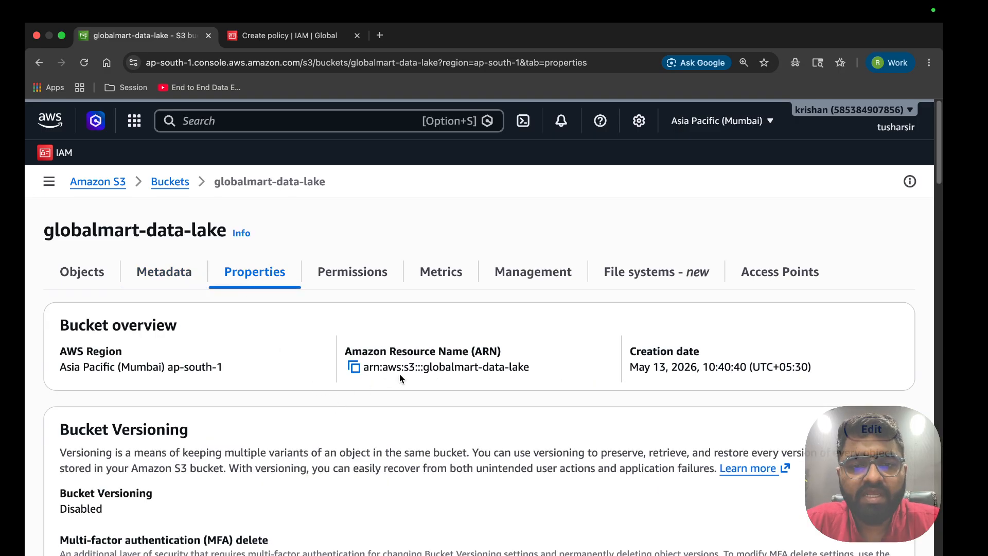
pyautogui.moveTo(362, 353); pyautogui.dragTo(501, 353)
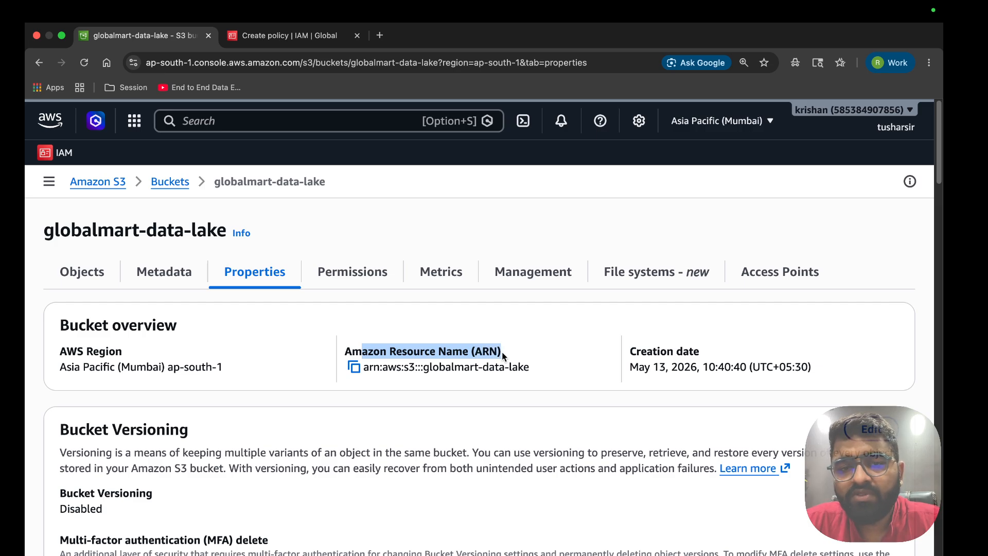
pyautogui.tripleClick(357, 352)
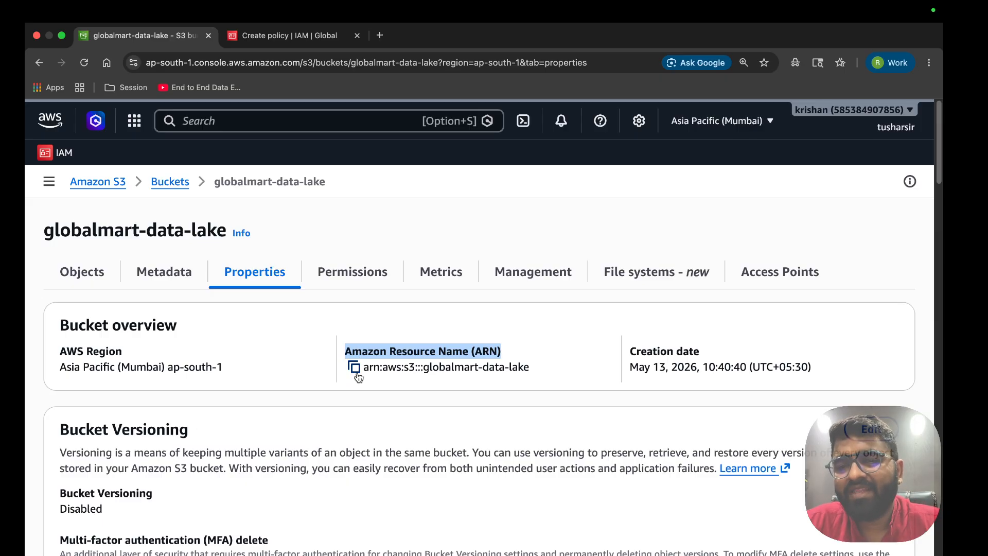
pyautogui.click(357, 376)
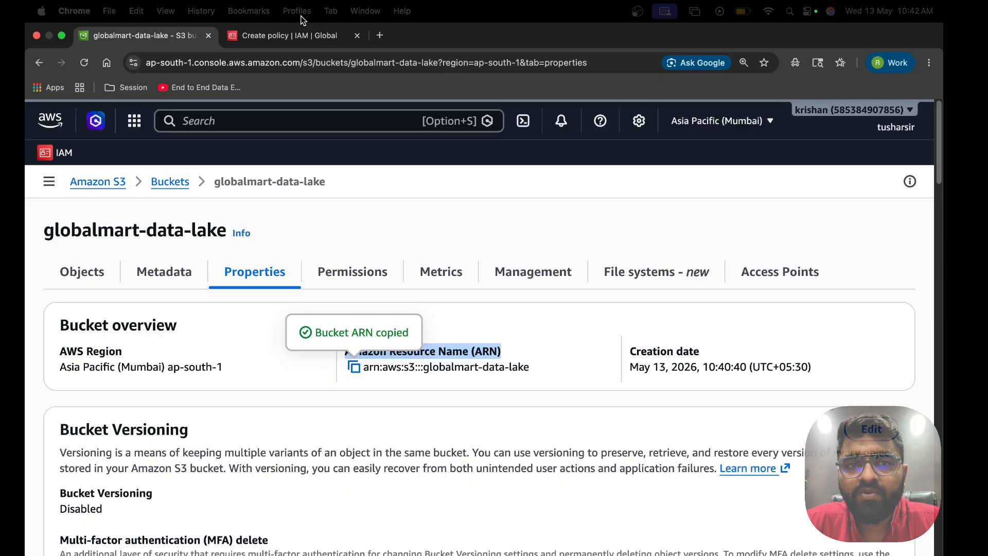
pyautogui.click(291, 37)
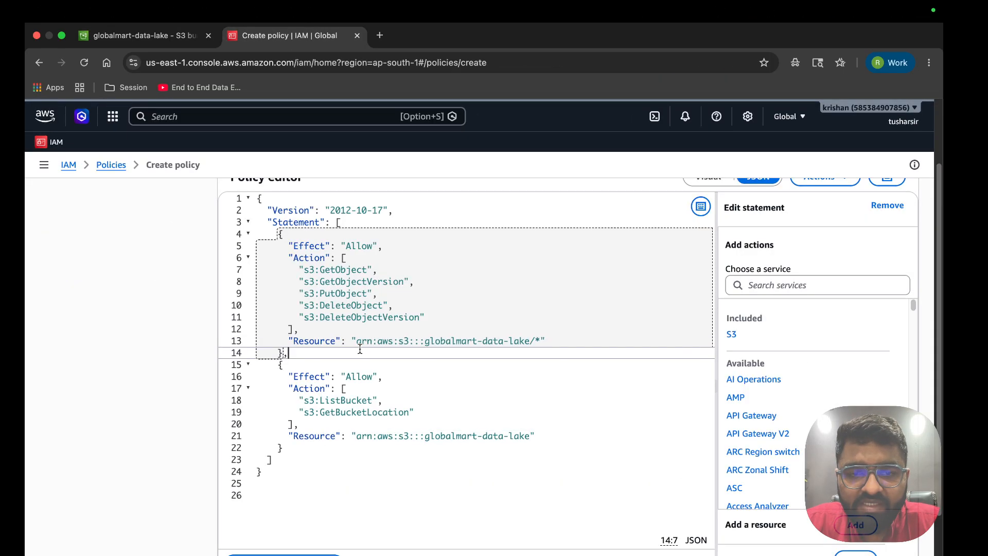
# Paste the bucket ARN into the line 13 Resource, keeping the /* object wildcard
pyautogui.moveTo(356, 341); pyautogui.dragTo(532, 343)
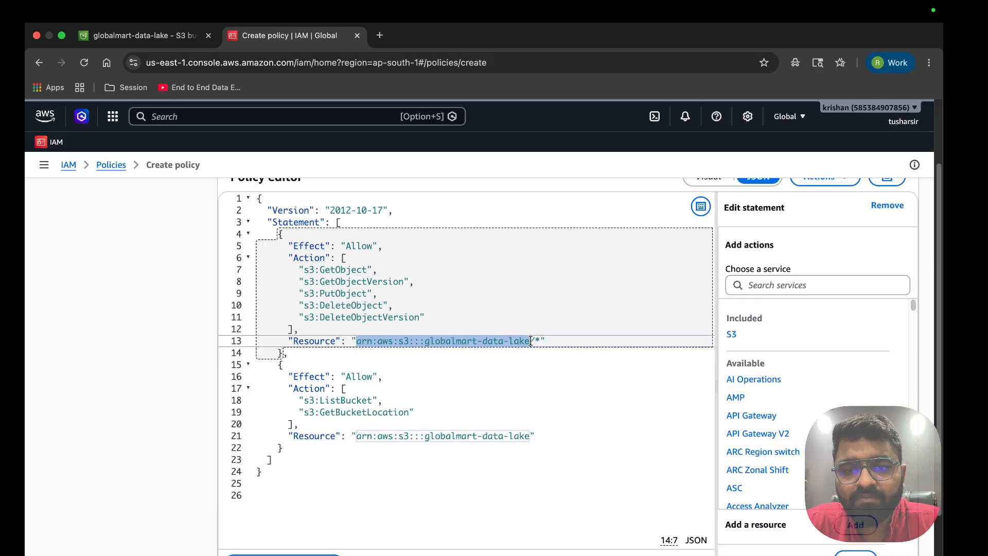
pyautogui.press('super+v')
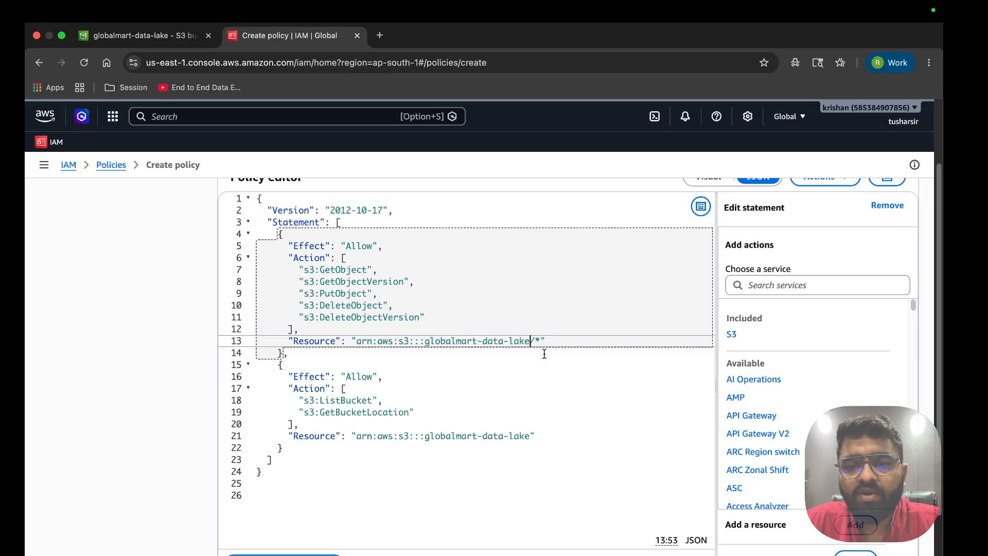
pyautogui.moveTo(515, 342); pyautogui.dragTo(556, 346)
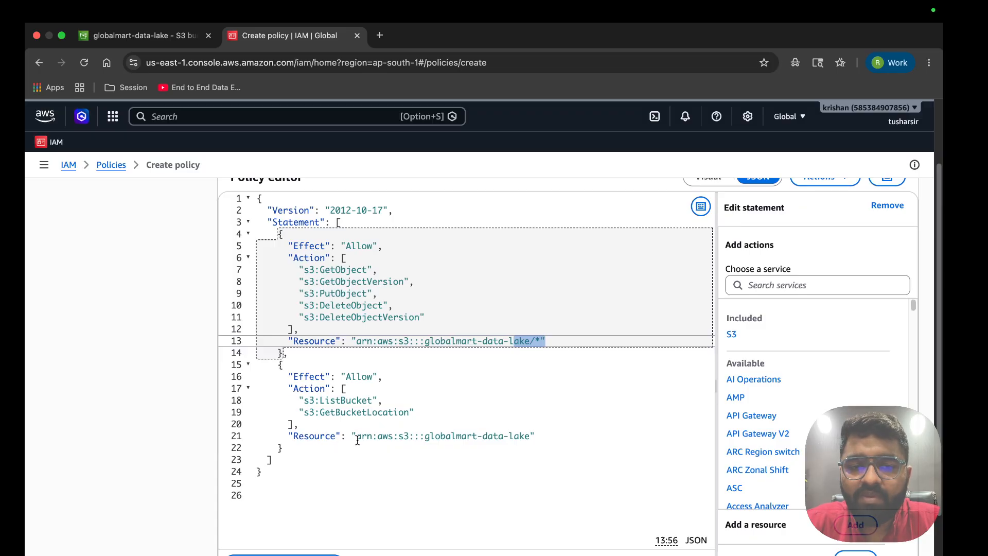
# Replace the line 21 Resource with the globalmart-data-lake bucket ARN and check both resource lines
pyautogui.moveTo(356, 437); pyautogui.dragTo(530, 436)
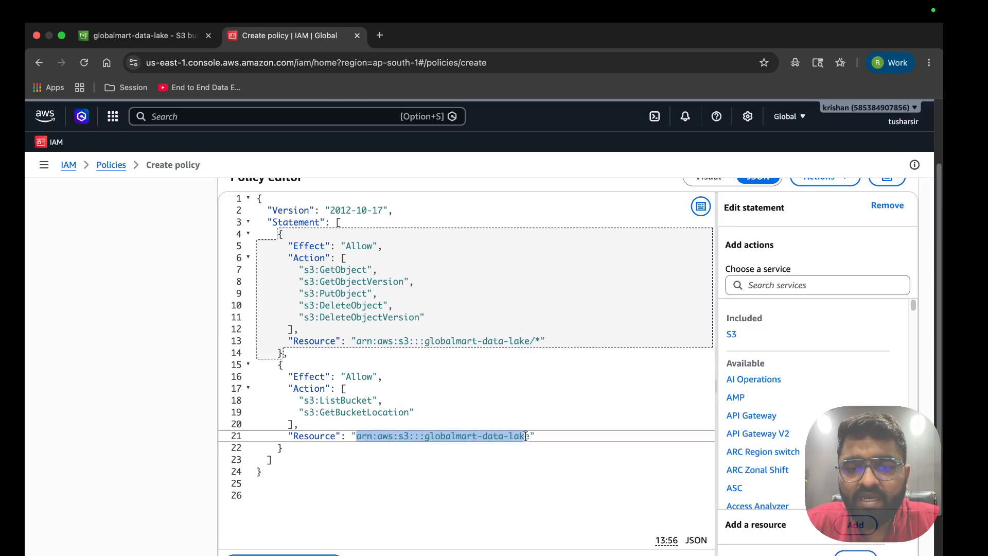
pyautogui.hotkey('ctrl', 'x')
pyautogui.hotkey('ctrl', 'v')
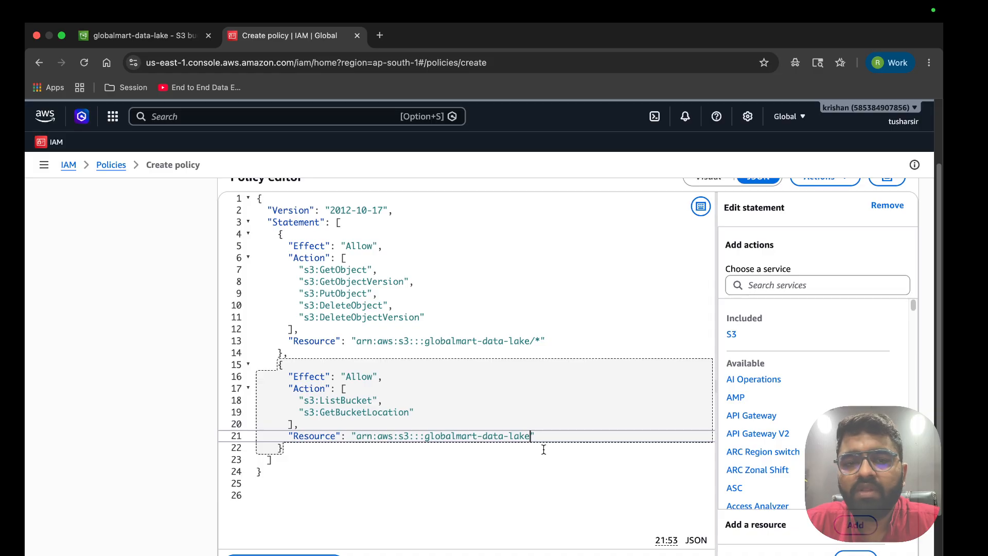
pyautogui.scroll(-1, 544, 449)
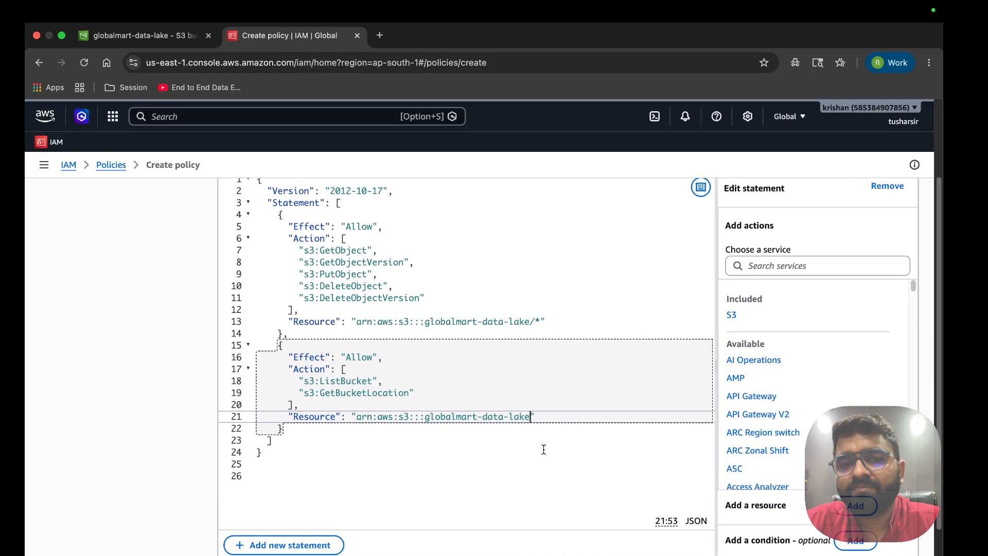
pyautogui.tripleClick(312, 415)
pyautogui.tripleClick(378, 320)
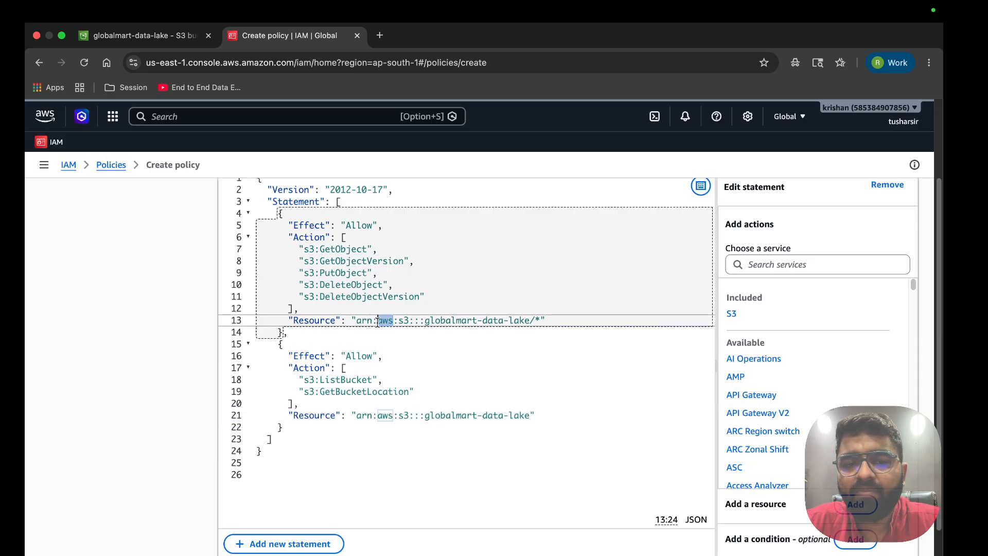
pyautogui.scroll(-4, 445, 392)
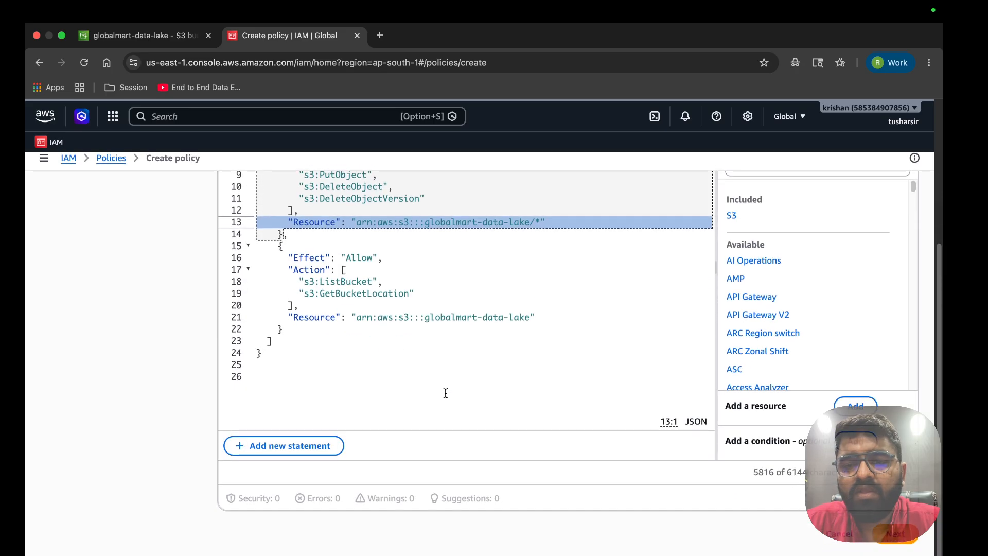
# Name the policy snowflake_policy_s3, create it, and go to the IAM Roles list
pyautogui.click(896, 549)
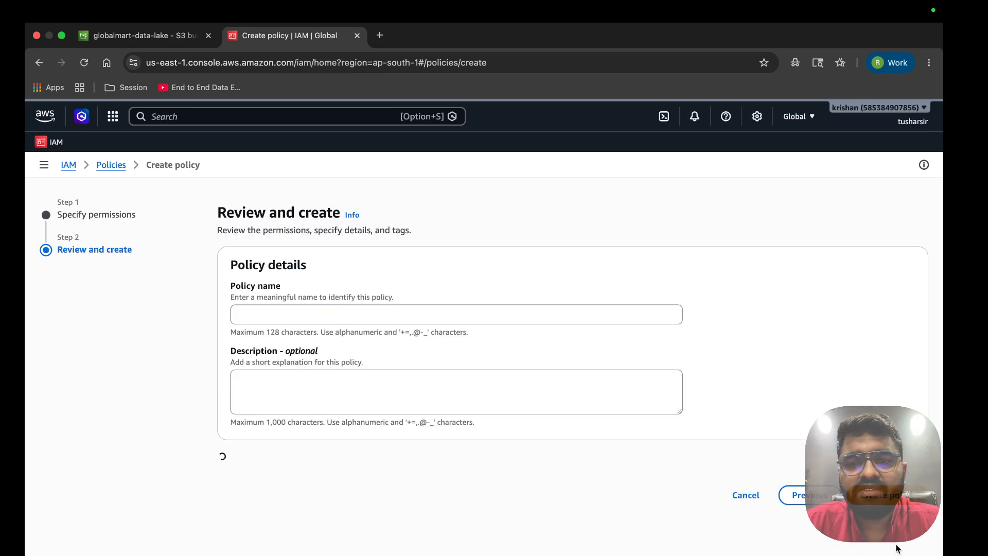
pyautogui.click(412, 313)
pyautogui.write('sn')
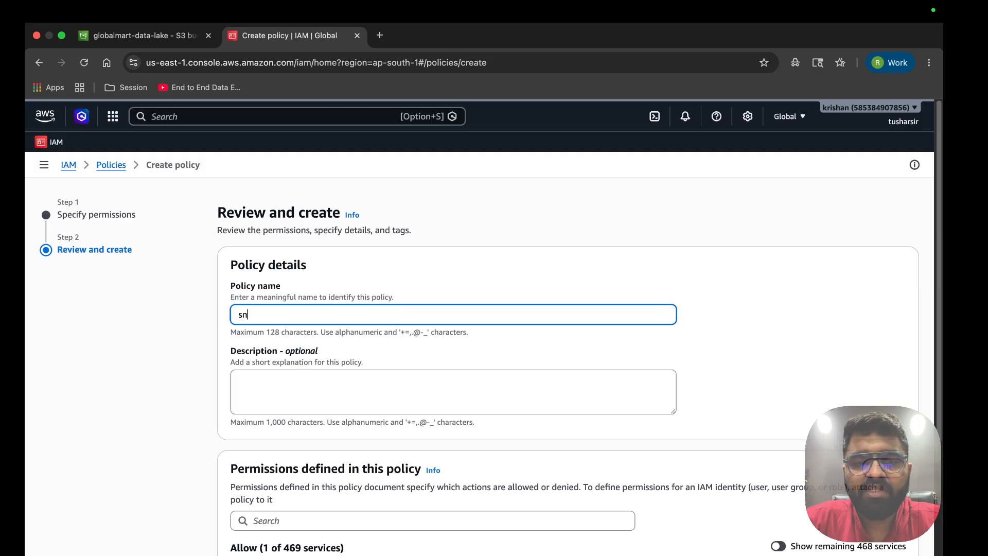
pyautogui.write('owflake')
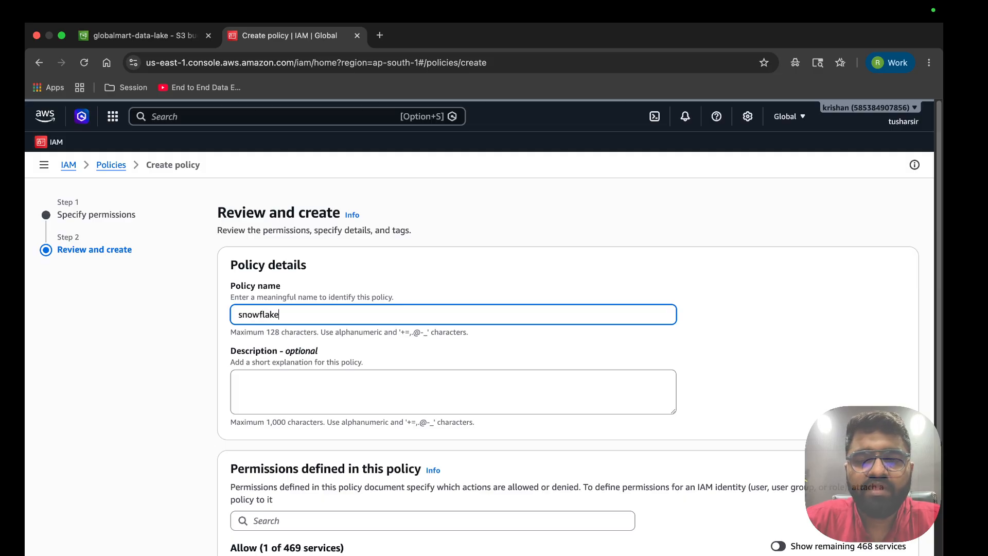
pyautogui.write('_policy_s3')
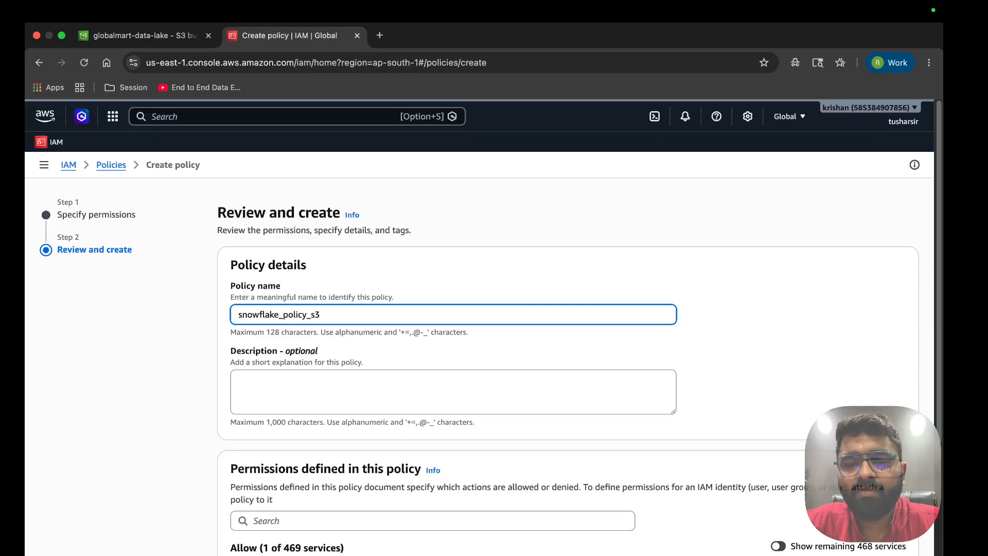
pyautogui.scroll(-5, 789, 439)
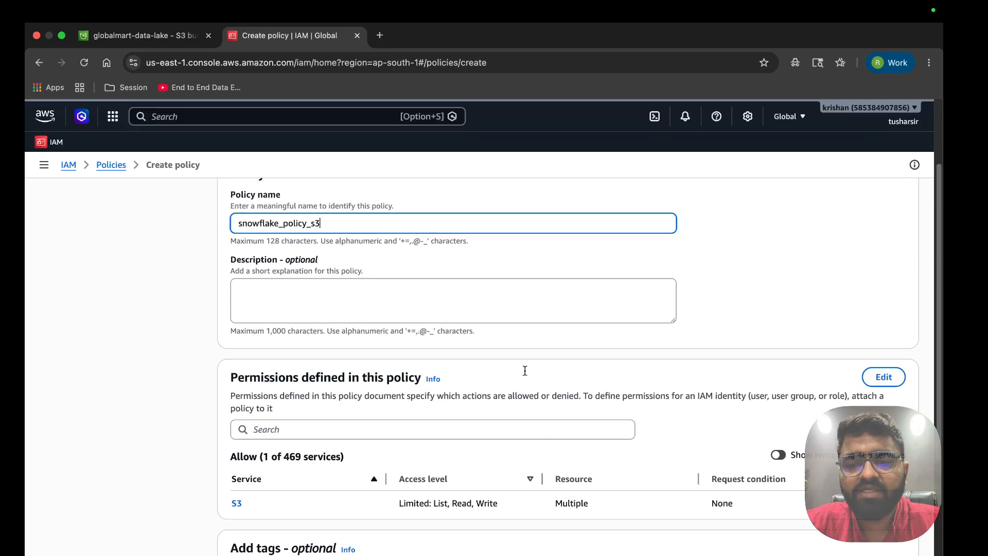
pyautogui.click(864, 547)
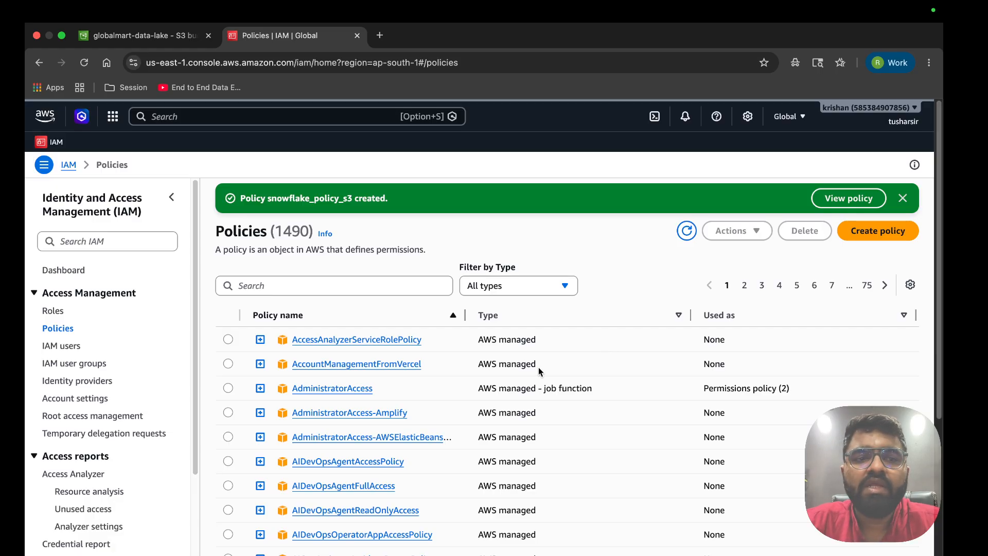
pyautogui.click(60, 314)
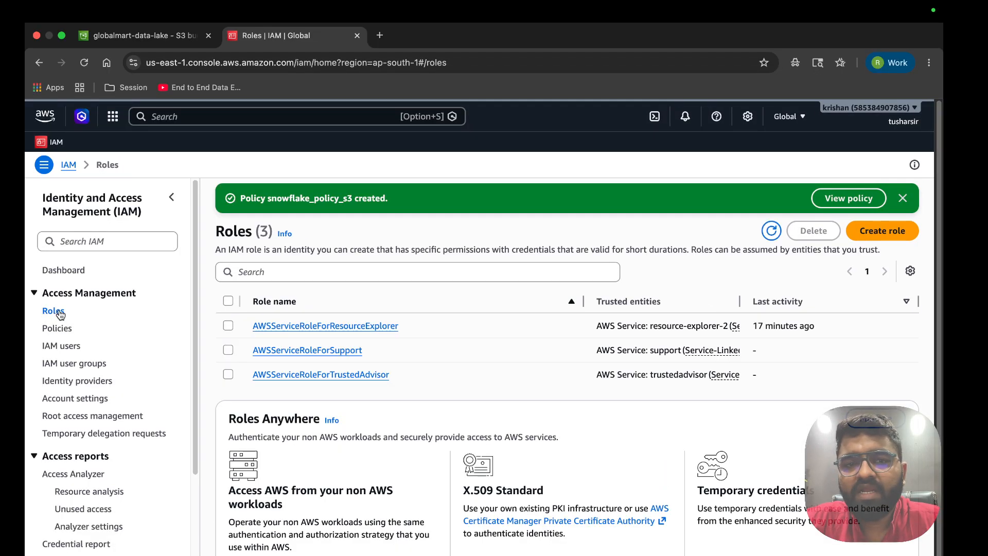
# Start a new role trusting Another AWS account, with the copied account number as Account ID
pyautogui.click(892, 235)
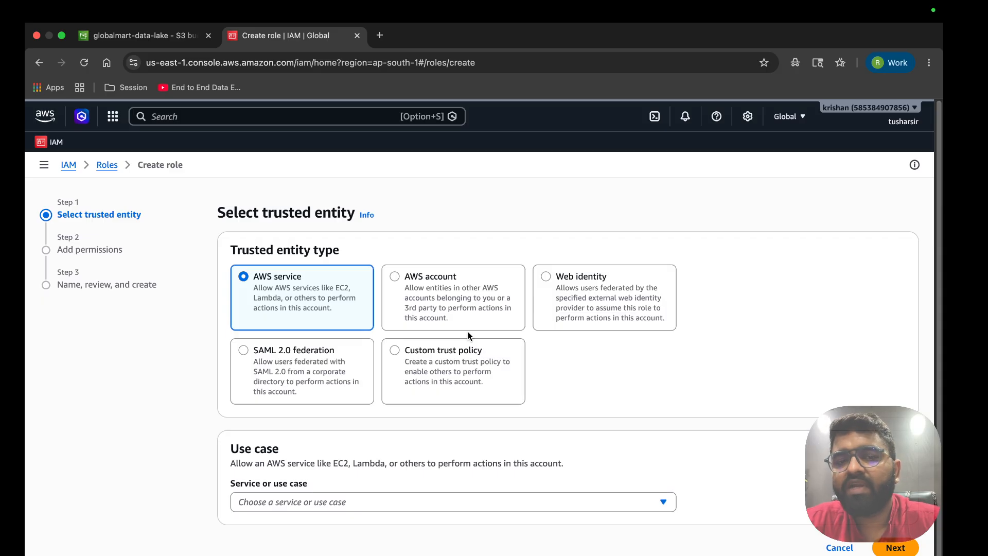
pyautogui.click(395, 277)
pyautogui.scroll(-2, 309, 444)
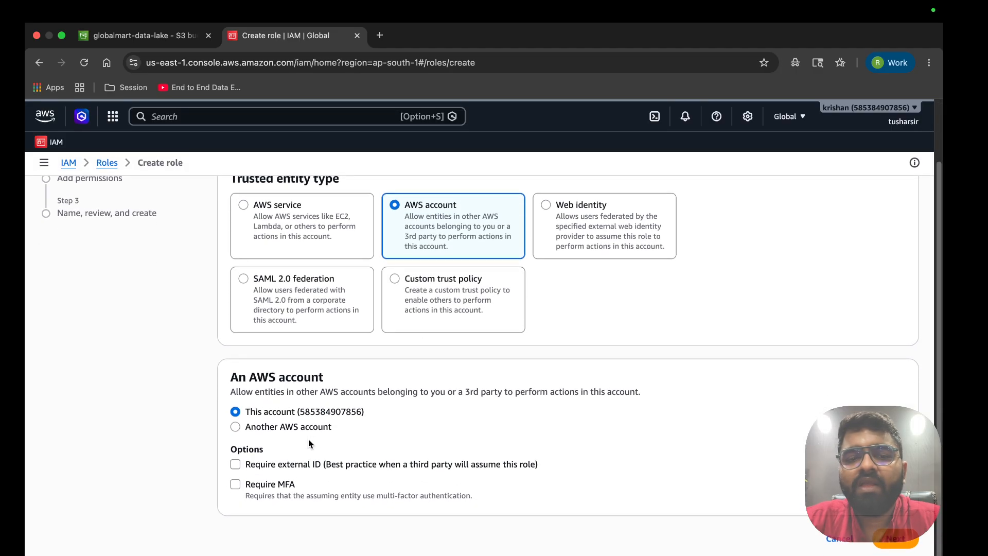
pyautogui.click(236, 430)
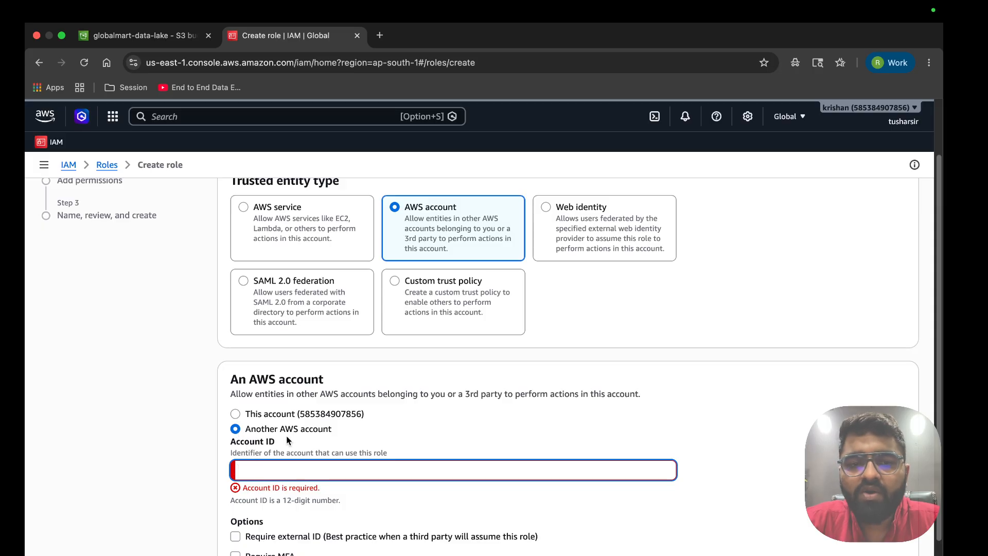
pyautogui.doubleClick(322, 414)
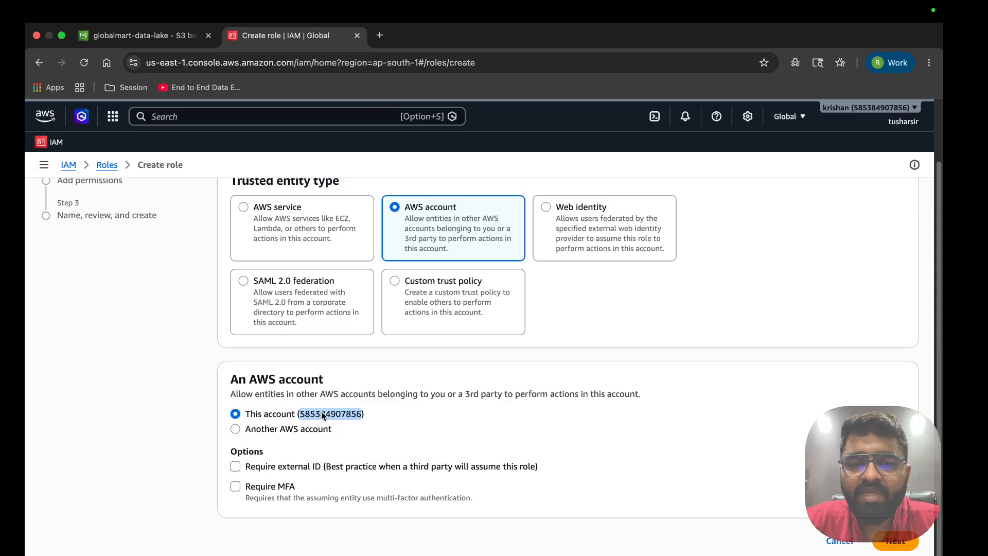
pyautogui.click(270, 432)
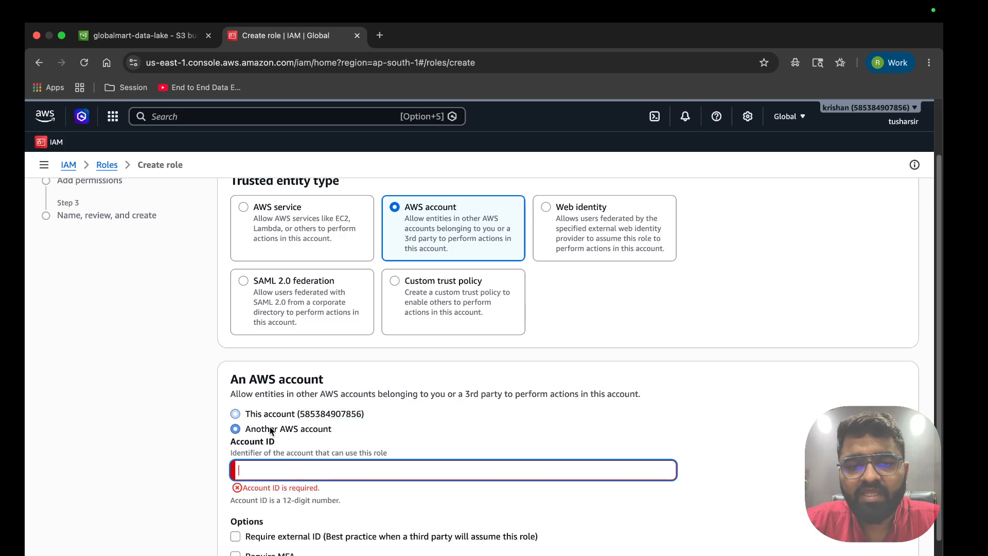
pyautogui.press('super+v')
# Require external ID 0000, check the account and external ID values, and continue
pyautogui.scroll(-2, 285, 467)
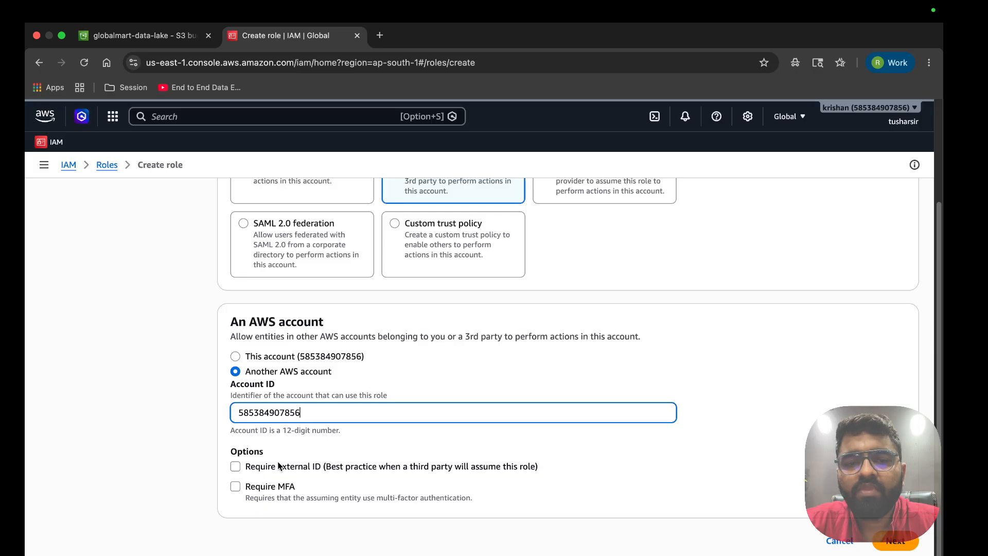
pyautogui.moveTo(377, 469); pyautogui.dragTo(560, 475)
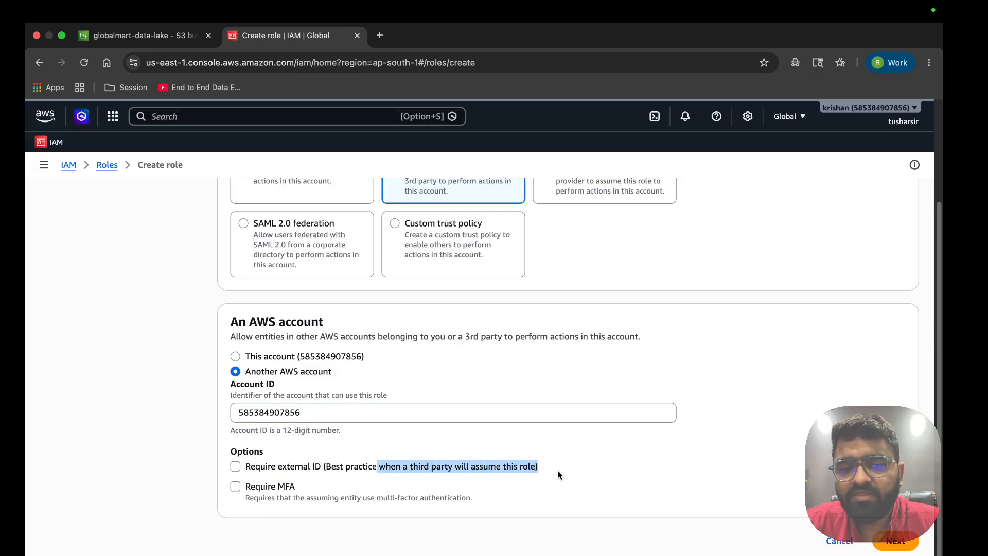
pyautogui.click(234, 468)
pyautogui.click(303, 538)
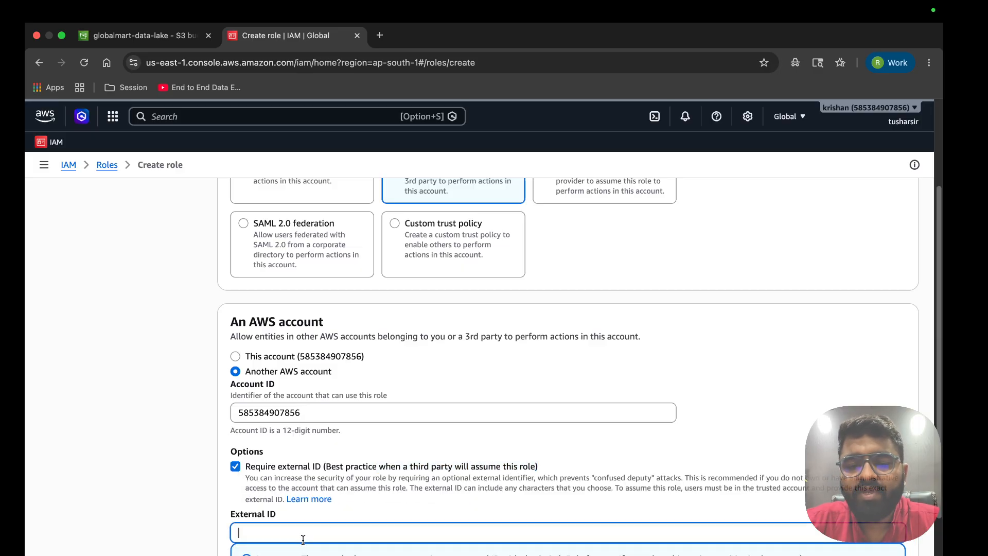
pyautogui.write('0000')
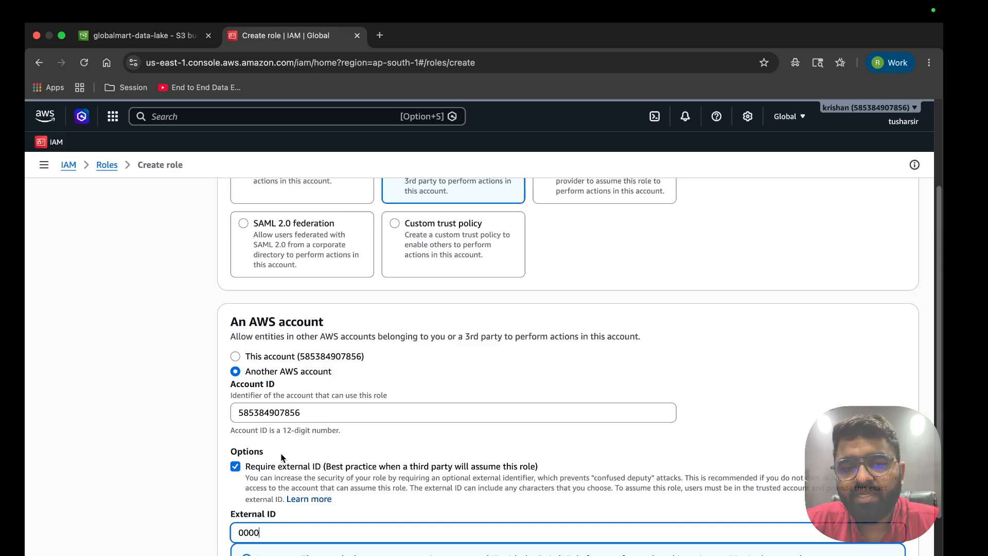
pyautogui.scroll(-2, 375, 524)
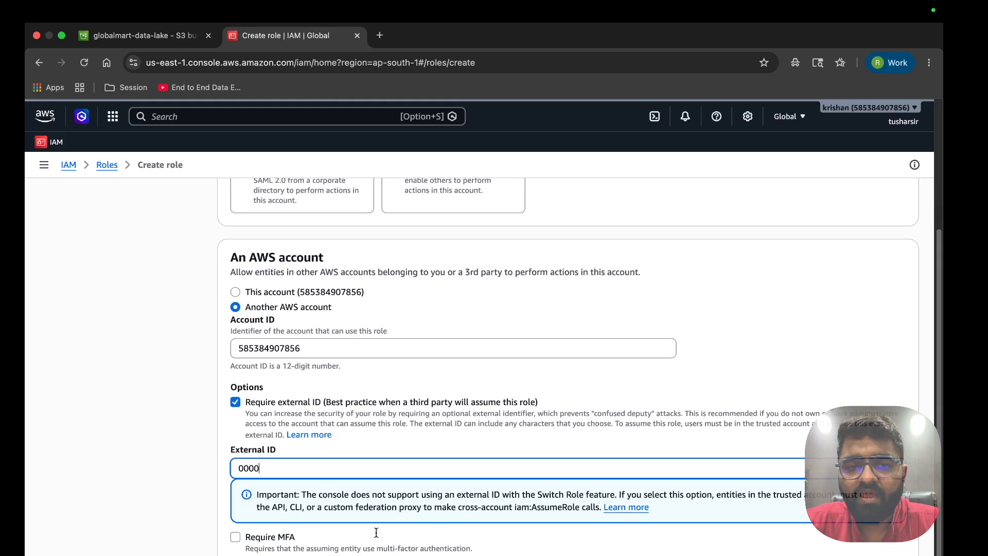
pyautogui.scroll(-2, 349, 506)
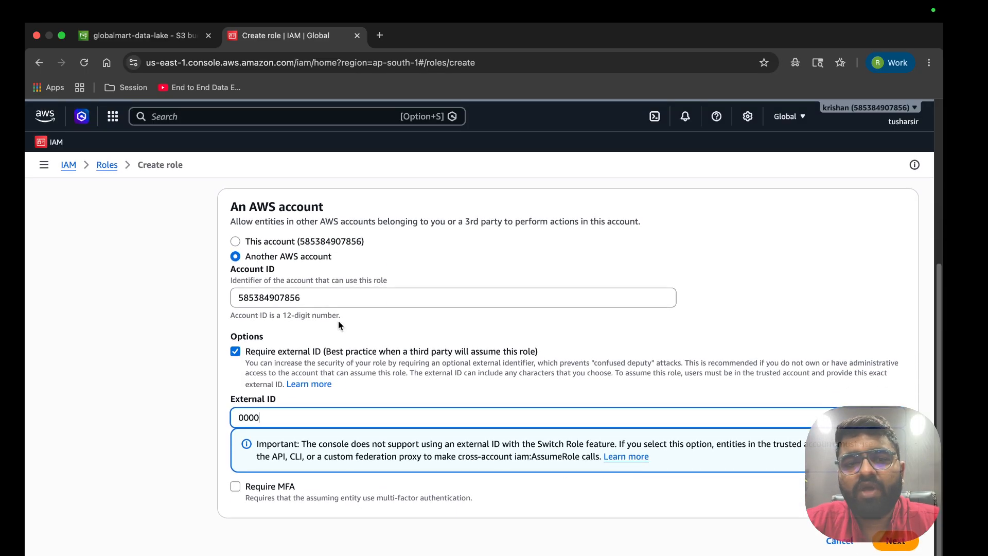
pyautogui.doubleClick(278, 296)
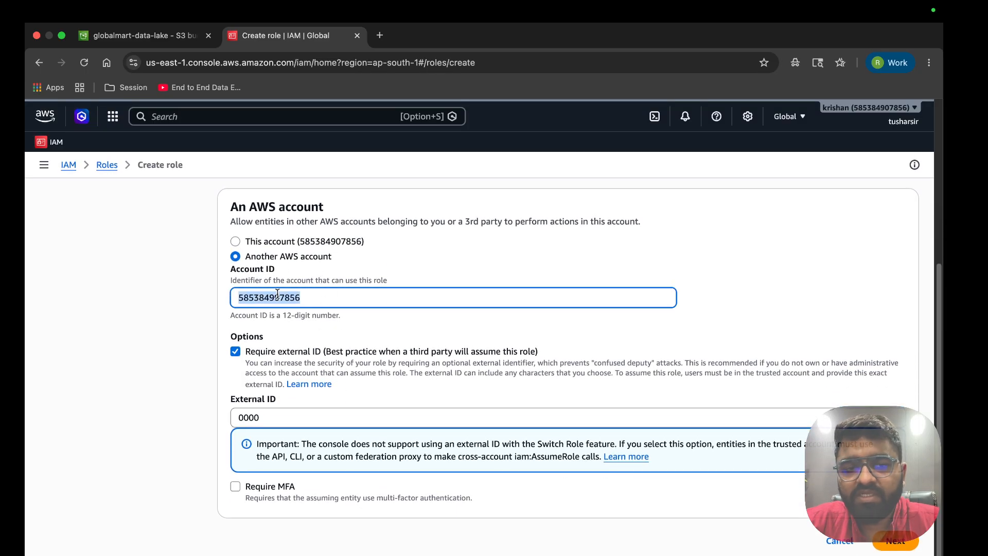
pyautogui.doubleClick(245, 419)
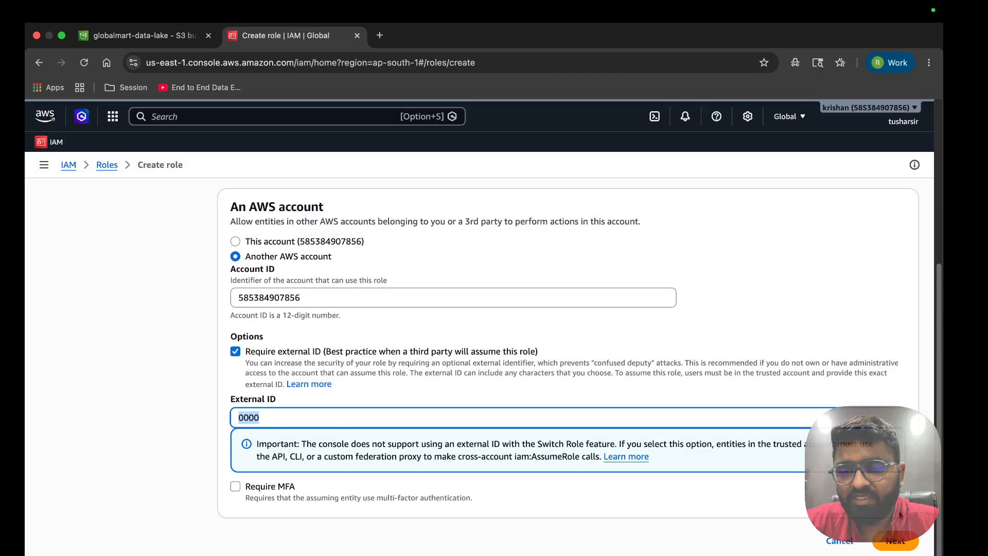
pyautogui.click(896, 541)
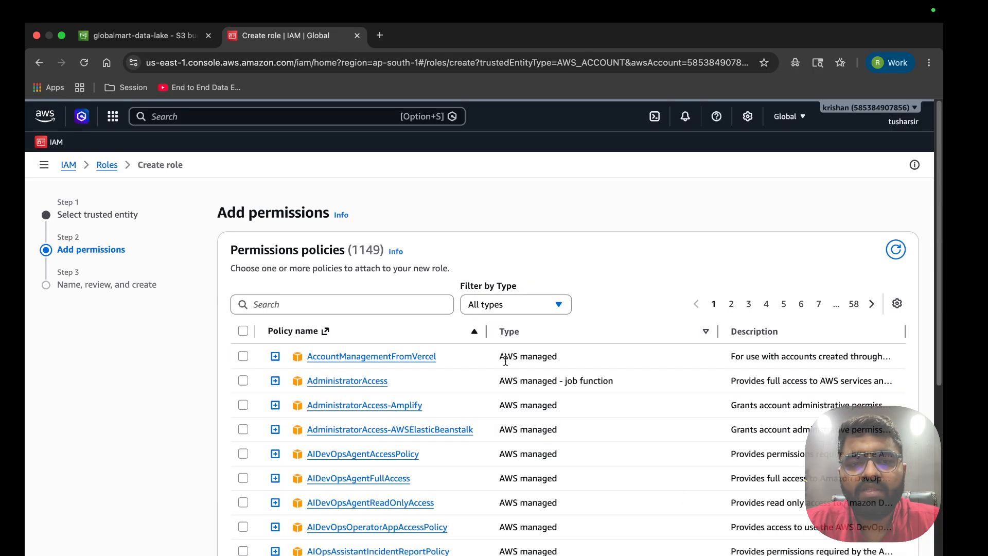
# Search policies for 'sno', tick snowflake_policy_s3, and continue to the review step
pyautogui.click(289, 304)
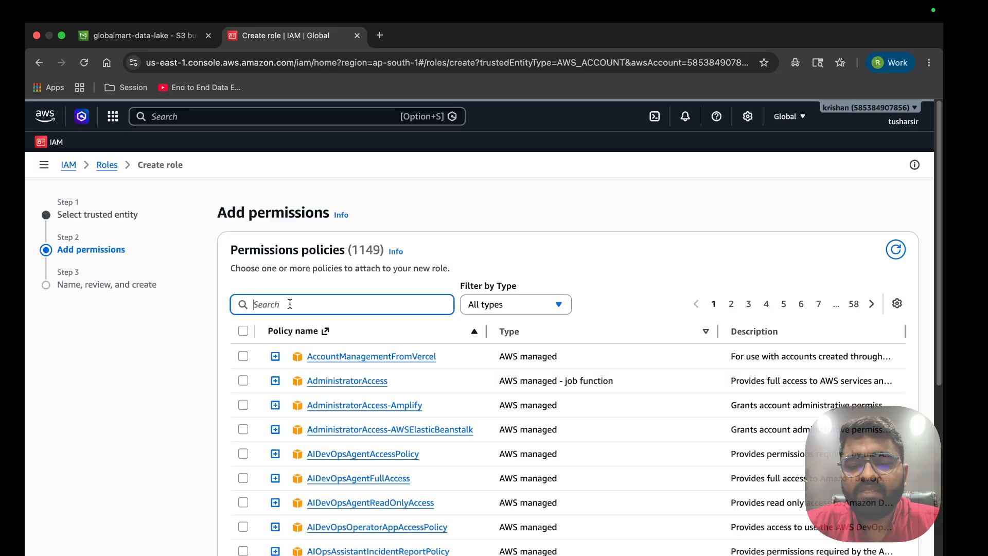
pyautogui.write('sno')
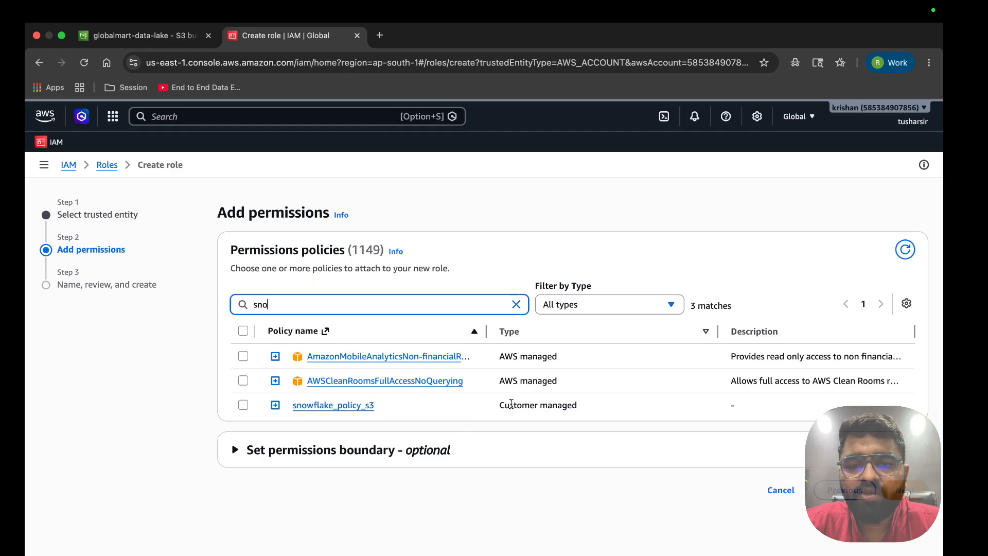
pyautogui.moveTo(500, 406); pyautogui.dragTo(591, 412)
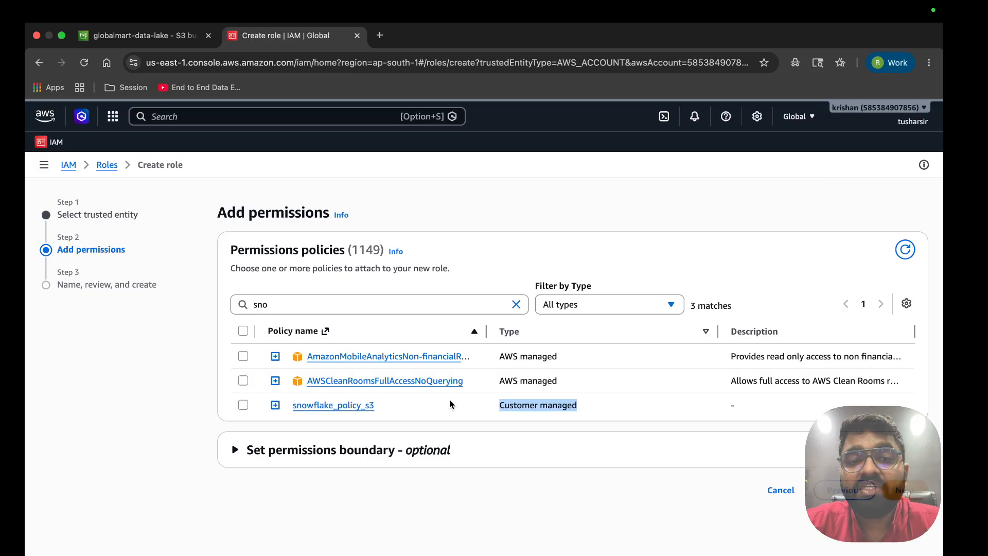
pyautogui.click(243, 406)
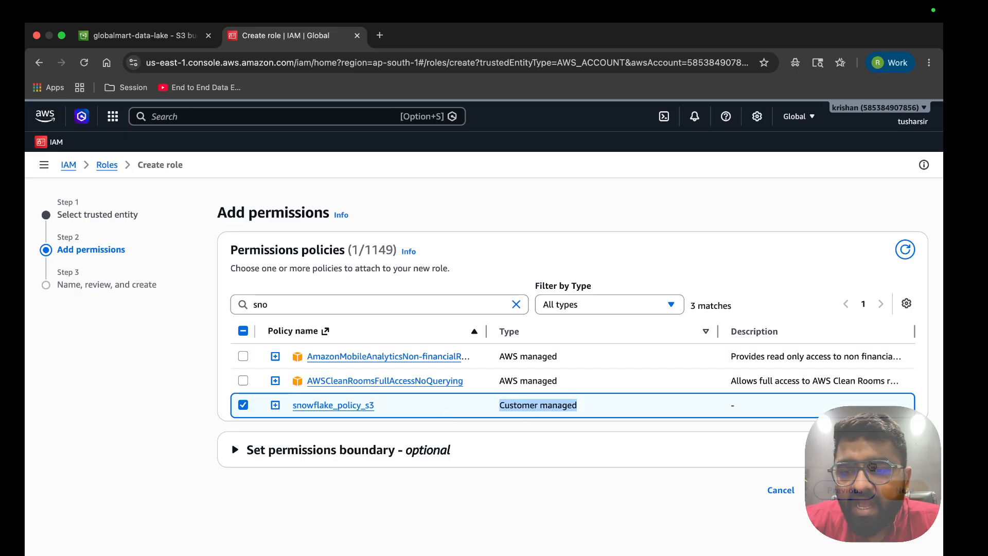
pyautogui.click(905, 490)
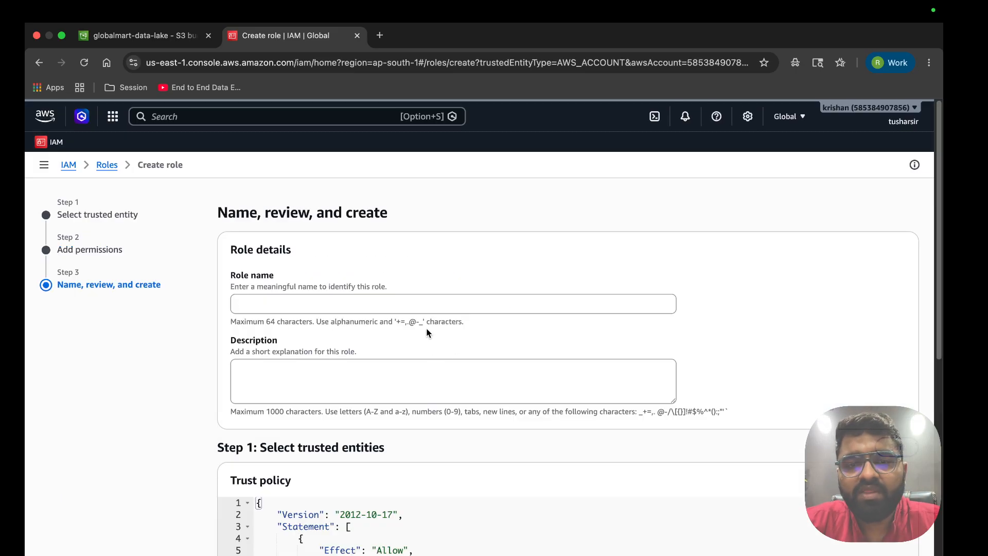
# Enter snowflake_s3_role as the role name, fixing the typos along the way
pyautogui.click(438, 300)
pyautogui.write('snowlfake')
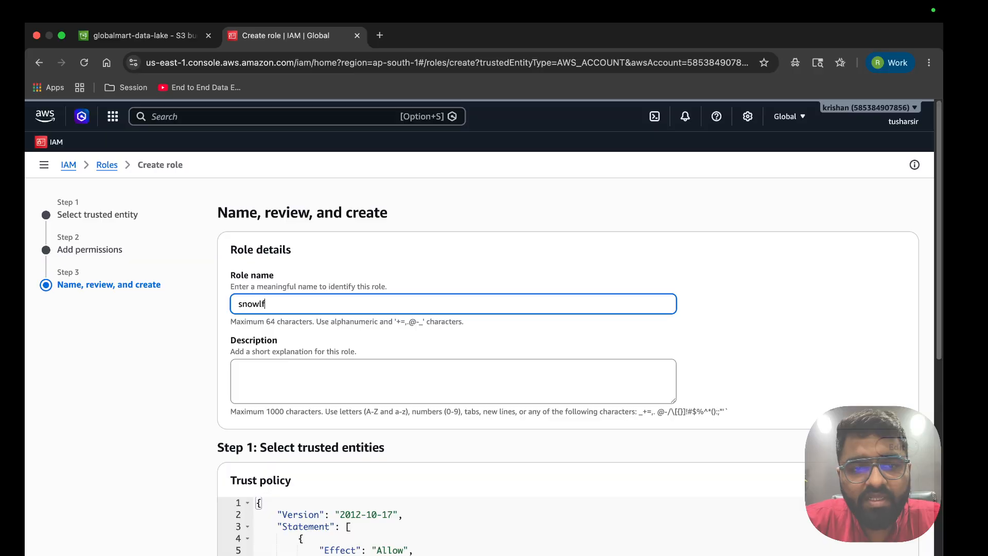
pyautogui.press('BackSpace')
pyautogui.press('BackSpace')
pyautogui.press('BackSpace')
pyautogui.press('BackSpace')
pyautogui.press('BackSpace')
pyautogui.write('flake')
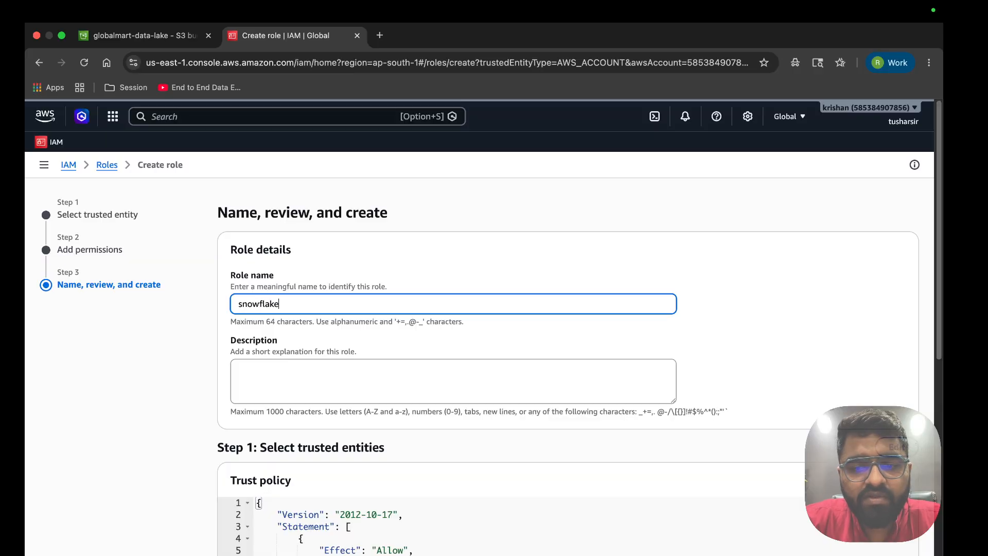
pyautogui.write('_role_s3')
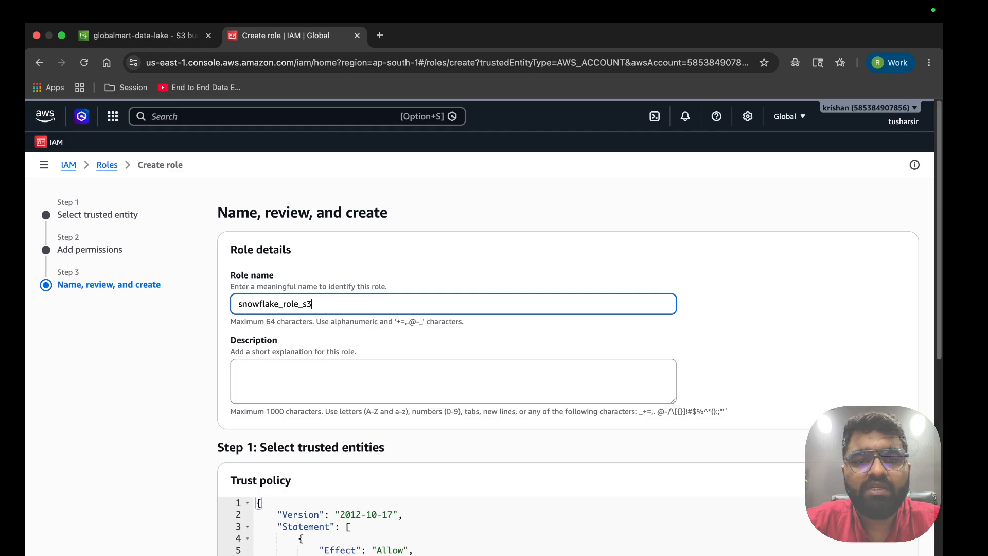
pyautogui.doubleClick(290, 305)
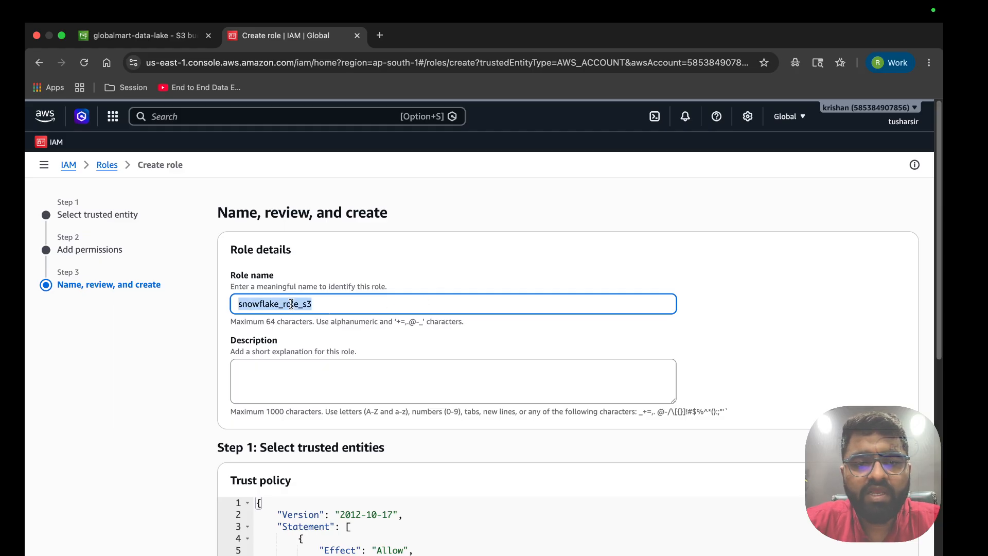
pyautogui.press('Right')
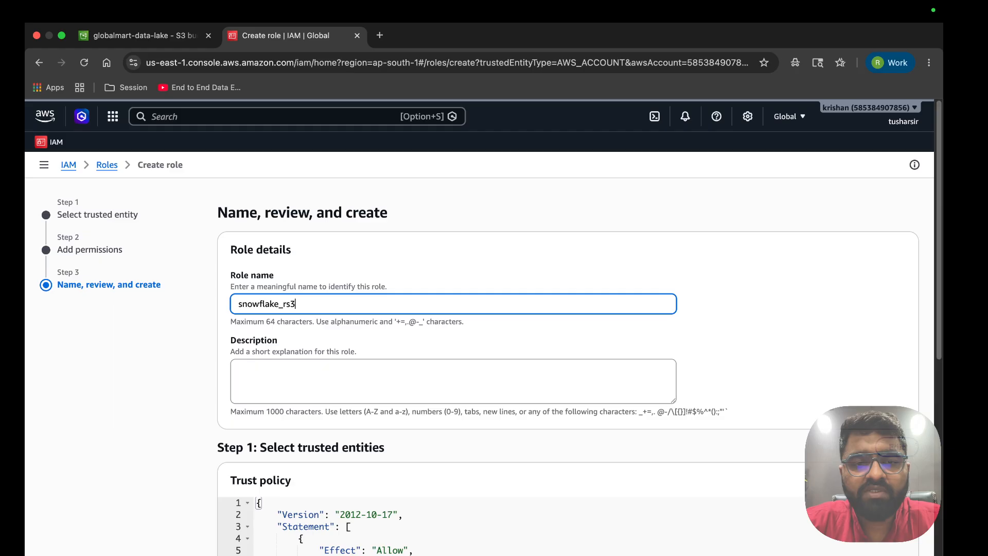
pyautogui.press('BackSpace')
pyautogui.write('s3_role')
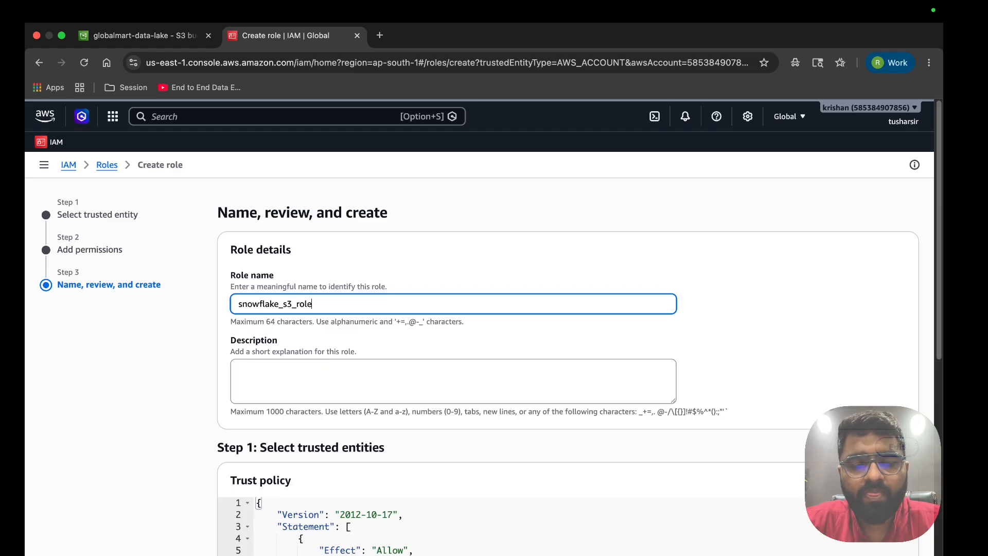
pyautogui.press('super+a')
# Review the trust policy's external ID condition and create the role
pyautogui.scroll(-10, 309, 305)
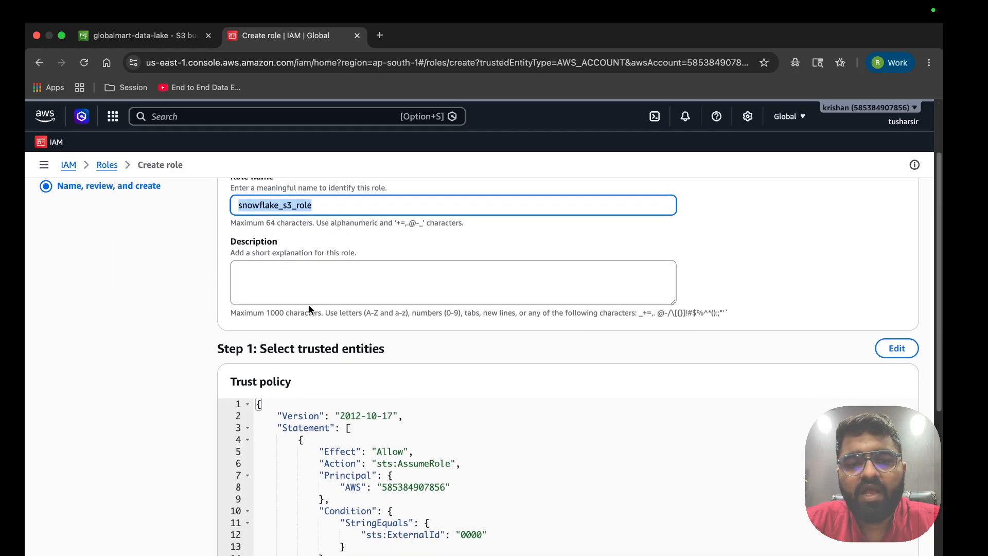
pyautogui.scroll(4, 428, 301)
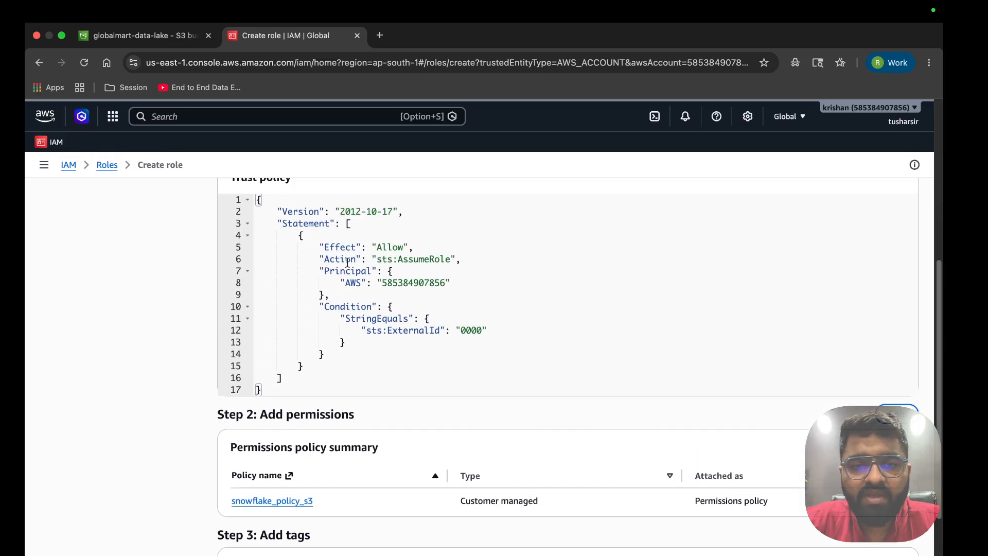
pyautogui.moveTo(578, 331); pyautogui.dragTo(266, 229)
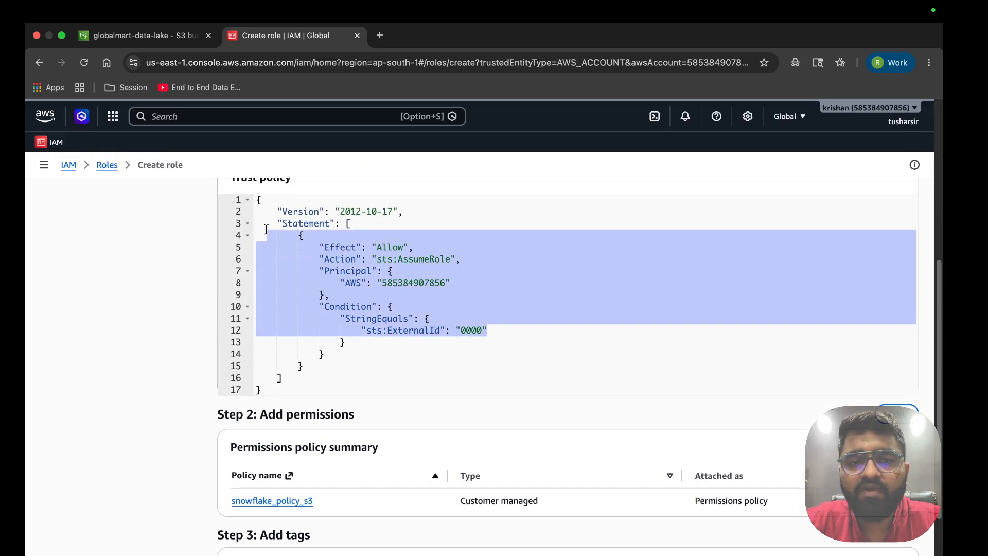
pyautogui.scroll(-5, 470, 354)
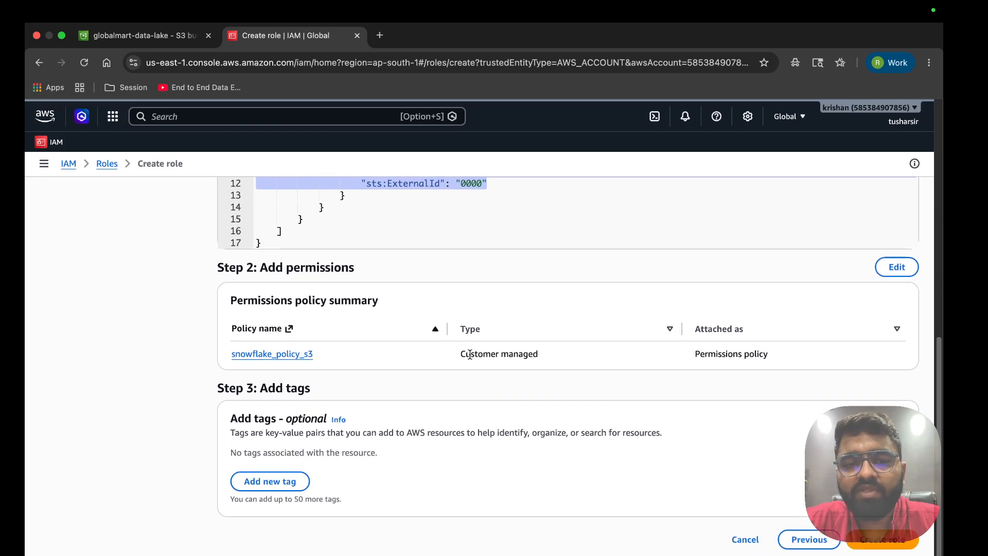
pyautogui.click(892, 547)
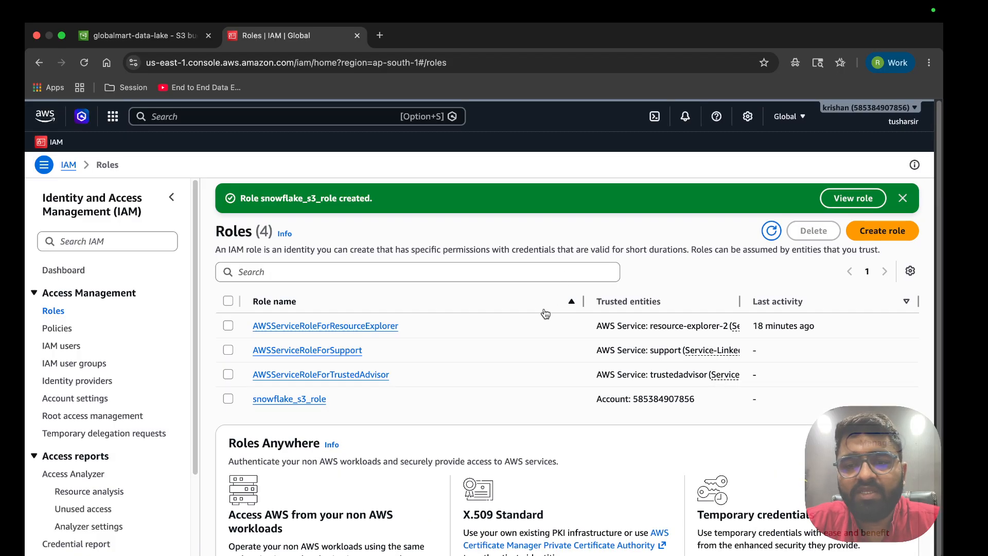
# Open snowflake_s3_role's details page and copy its ARN
pyautogui.click(273, 400)
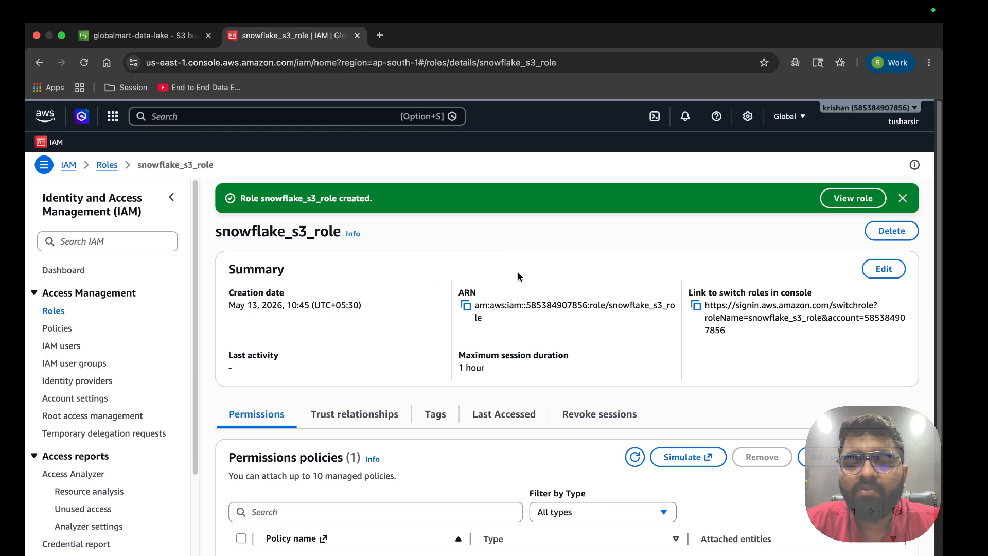
pyautogui.click(467, 306)
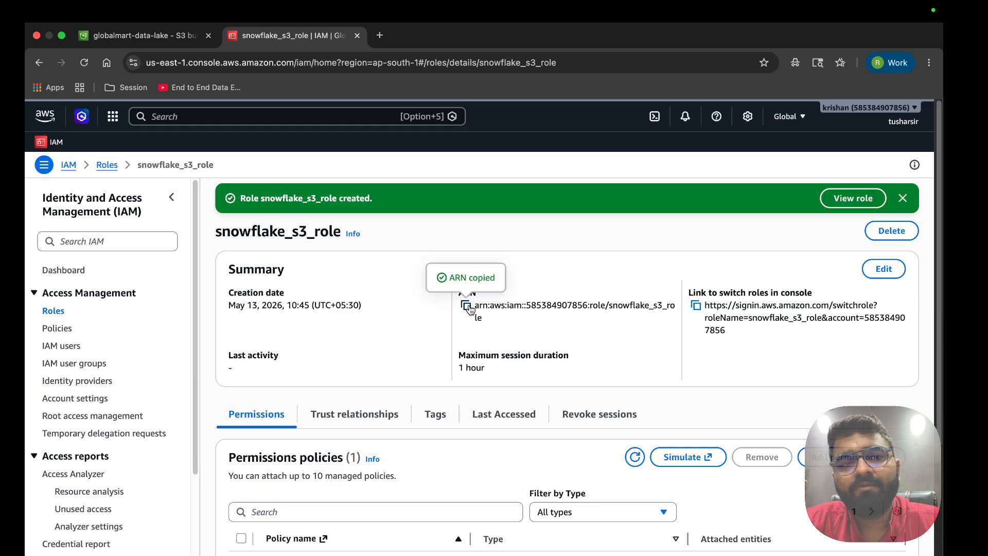
# In the Snowflake worksheet, delete the old CREATE OR REPLACE STAGE statement and run the create database statement
pyautogui.hotkey('ctrl', 'Right')
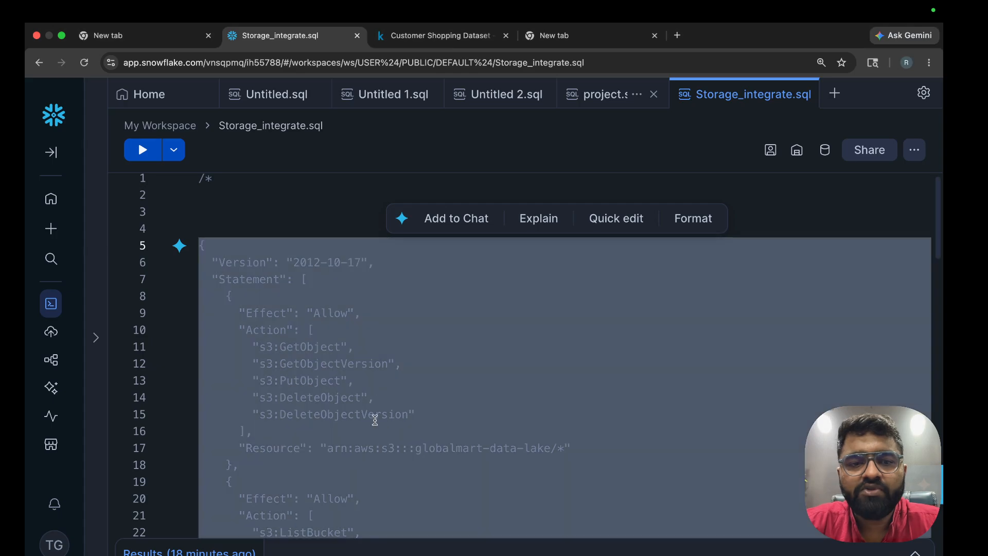
pyautogui.scroll(-10, 375, 419)
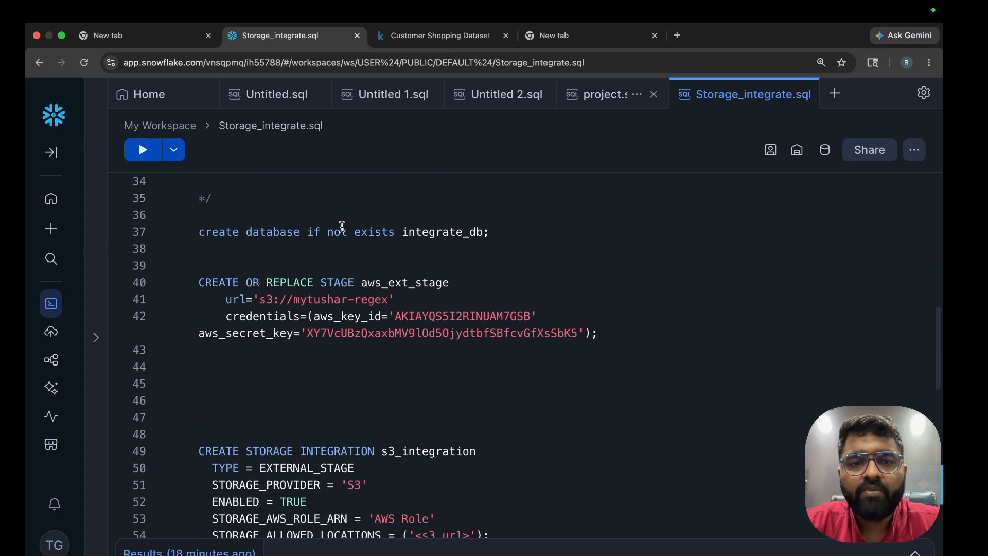
pyautogui.moveTo(262, 366); pyautogui.dragTo(201, 281)
pyautogui.press('BackSpace')
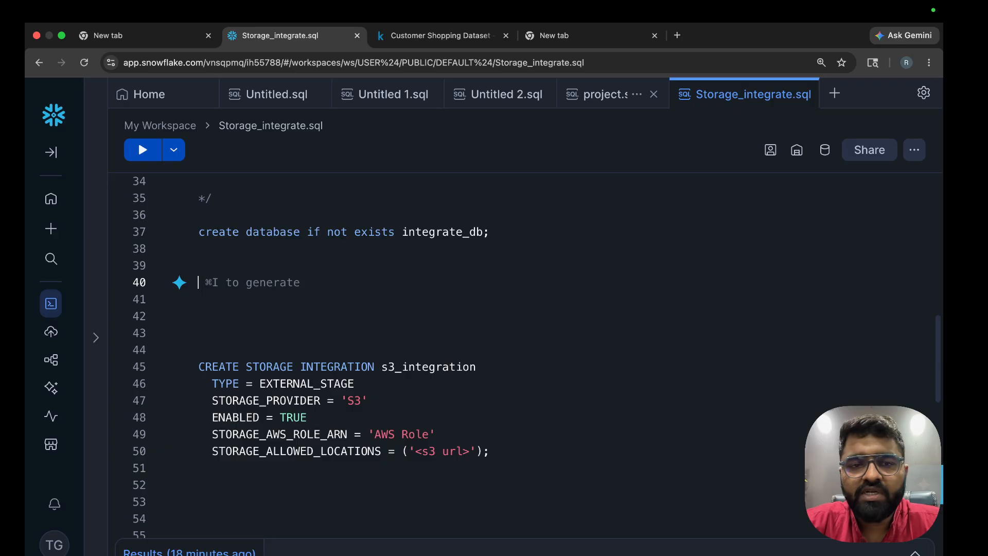
pyautogui.click(227, 310)
pyautogui.press('BackSpace')
pyautogui.press('BackSpace')
pyautogui.press('BackSpace')
pyautogui.press('BackSpace')
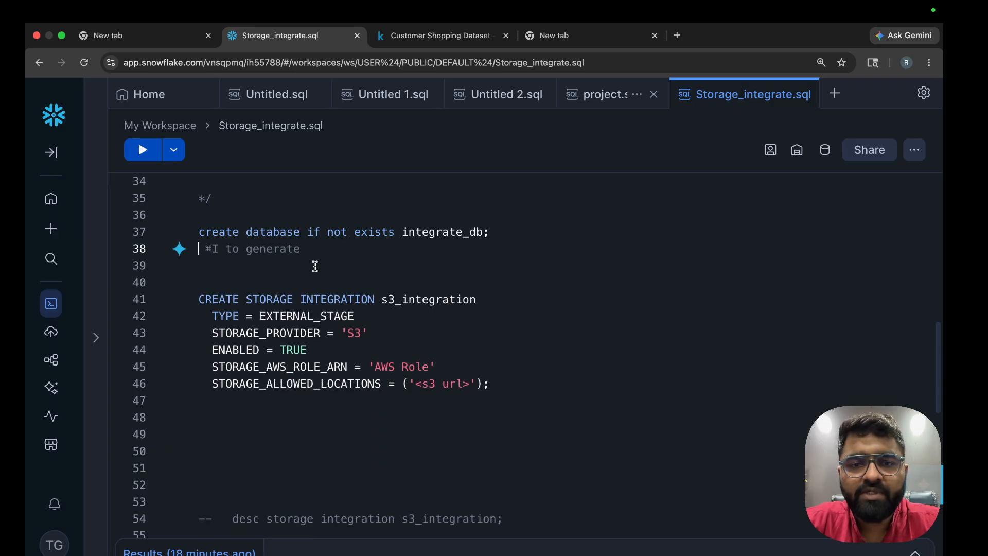
pyautogui.click(348, 231)
pyautogui.press('super+Return')
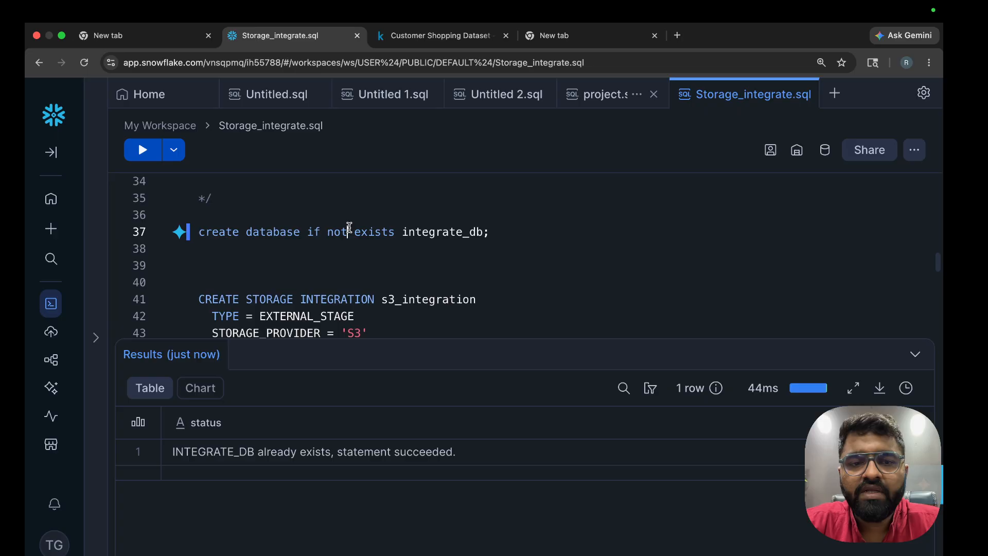
# Replace the AWS Role placeholder in STORAGE_AWS_ROLE_ARN with the snowflake_s3_role ARN
pyautogui.scroll(-2, 384, 280)
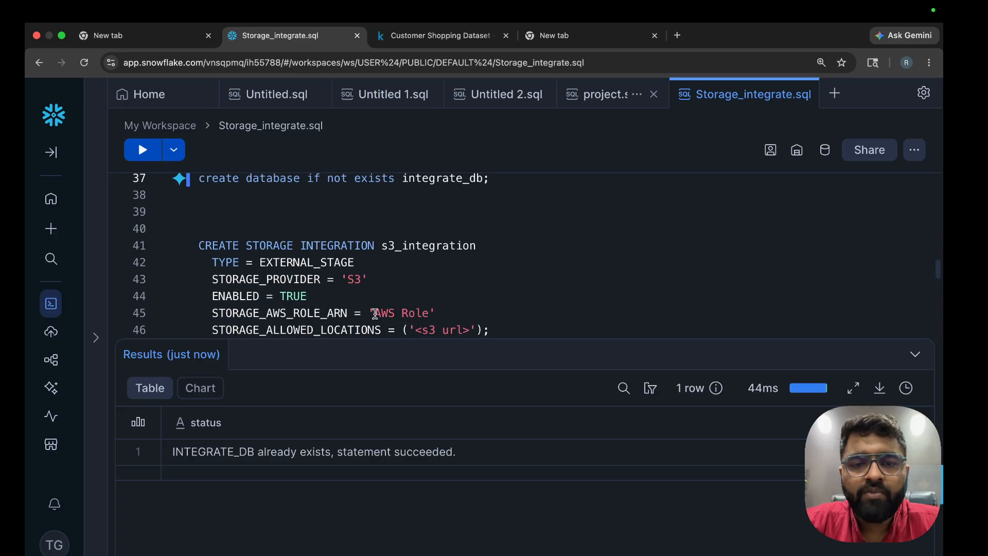
pyautogui.moveTo(374, 314); pyautogui.dragTo(430, 314)
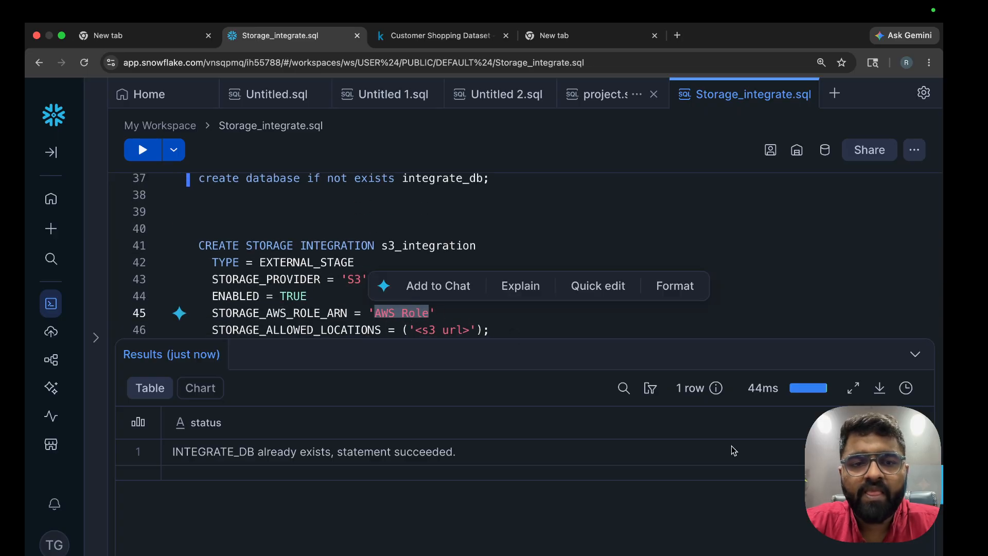
pyautogui.press('BackSpace')
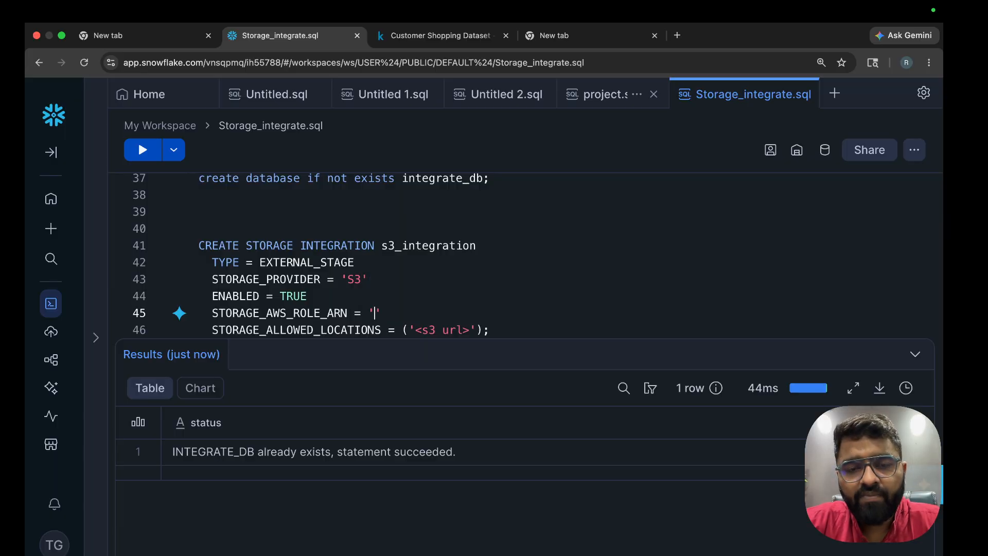
pyautogui.press('super+v')
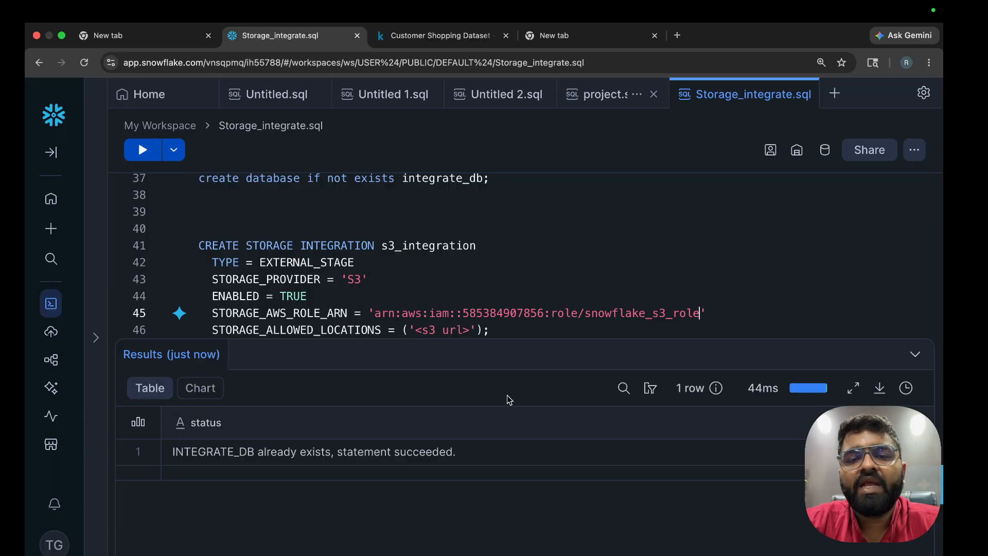
pyautogui.scroll(-1, 701, 299)
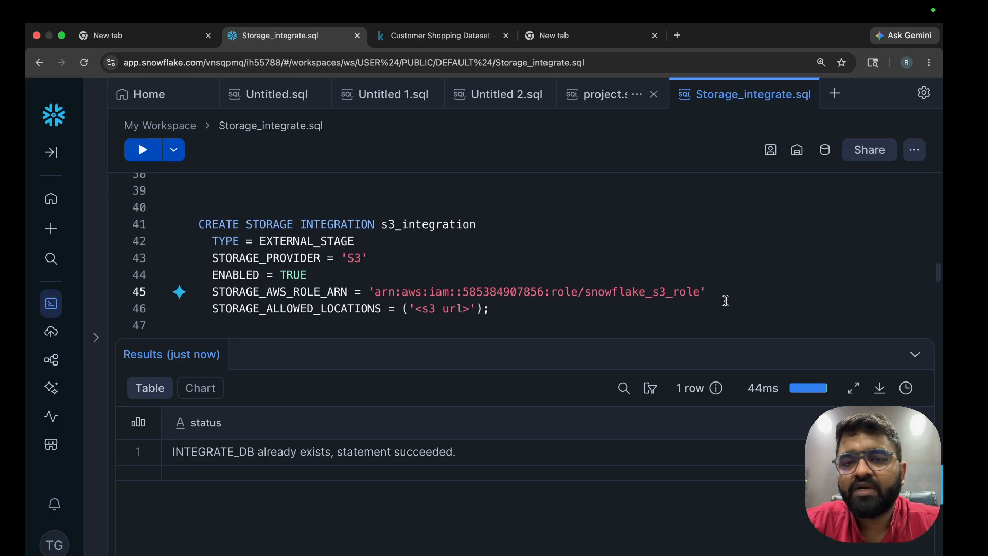
pyautogui.moveTo(593, 295); pyautogui.dragTo(695, 294)
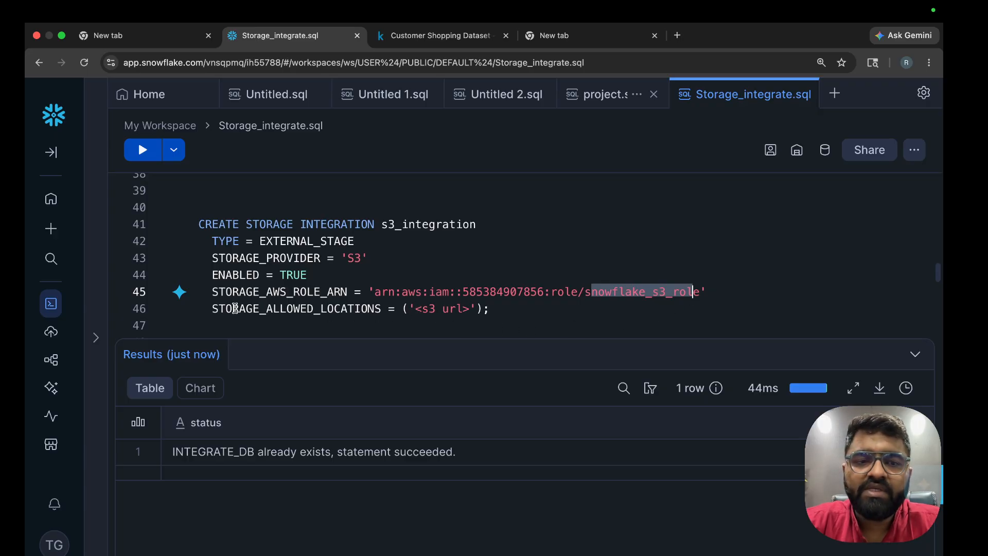
# Clear the '<s3 url>' placeholder from STORAGE_ALLOWED_LOCATIONS
pyautogui.moveTo(232, 308); pyautogui.dragTo(395, 308)
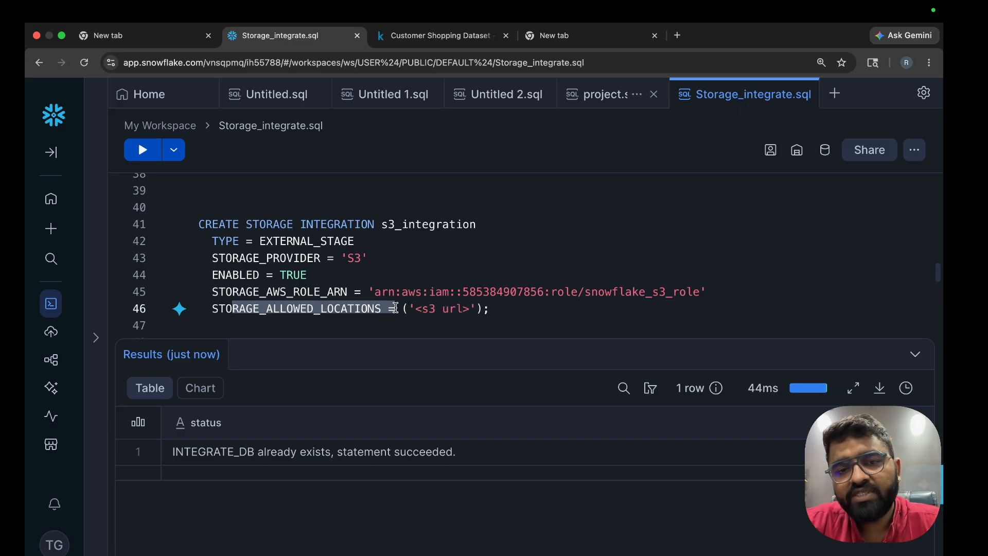
pyautogui.click(468, 308)
pyautogui.press('BackSpace')
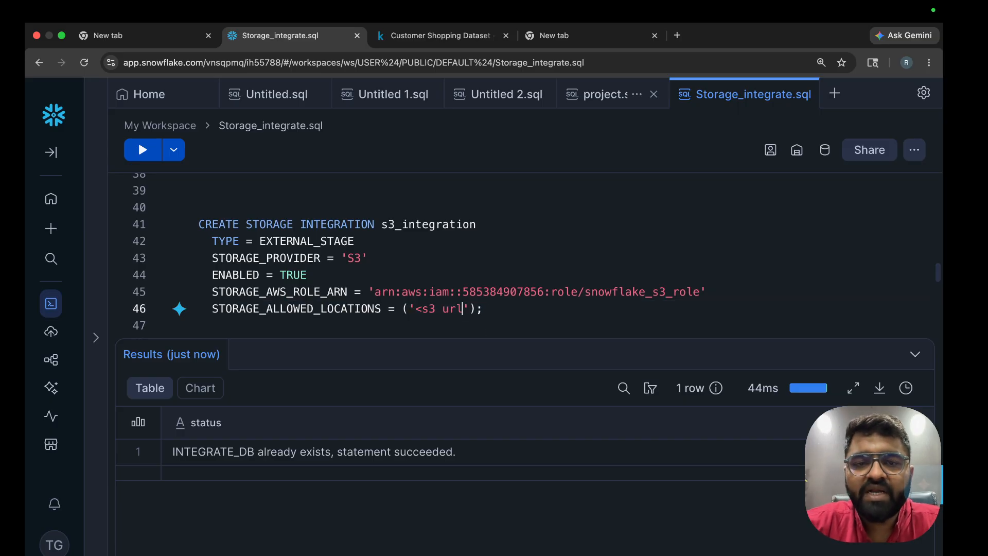
pyautogui.press('BackSpace')
pyautogui.press('BackSpace')
pyautogui.press('BackSpace')
pyautogui.press('BackSpace')
pyautogui.press('BackSpace')
pyautogui.press('BackSpace')
pyautogui.press('BackSpace')
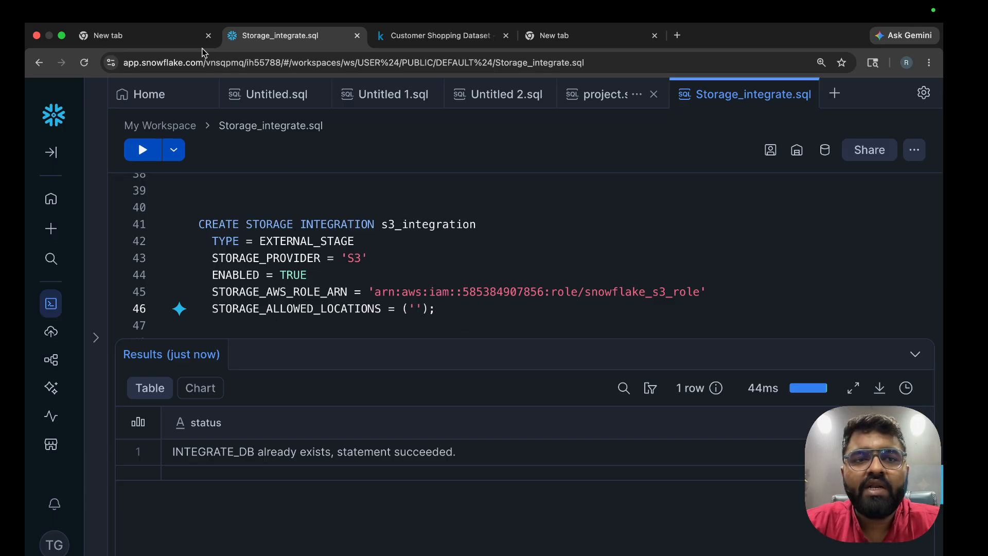
# Select the globalmart-data-lake bucket name on the AWS S3 bucket page
pyautogui.hotkey('ctrl', 'Right')
pyautogui.click(158, 35)
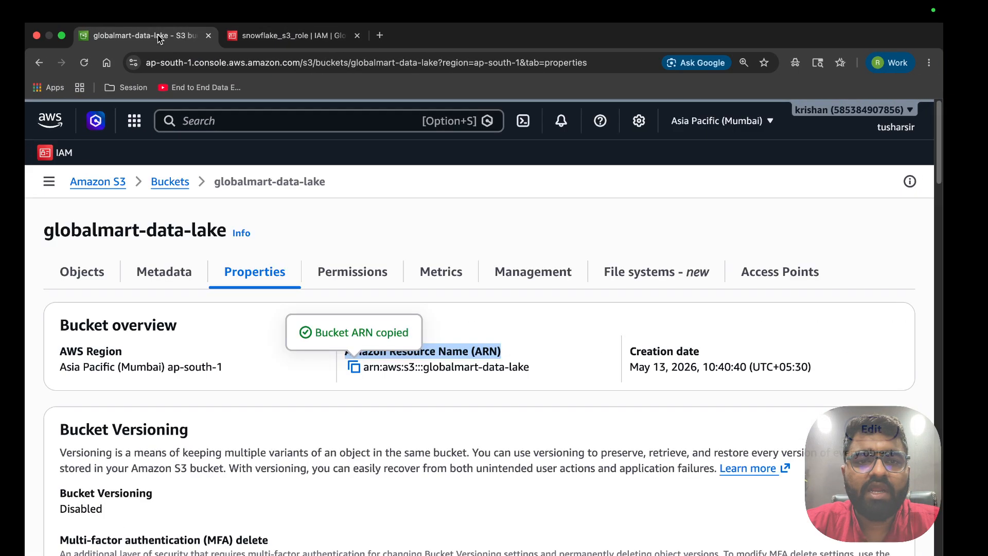
pyautogui.doubleClick(155, 228)
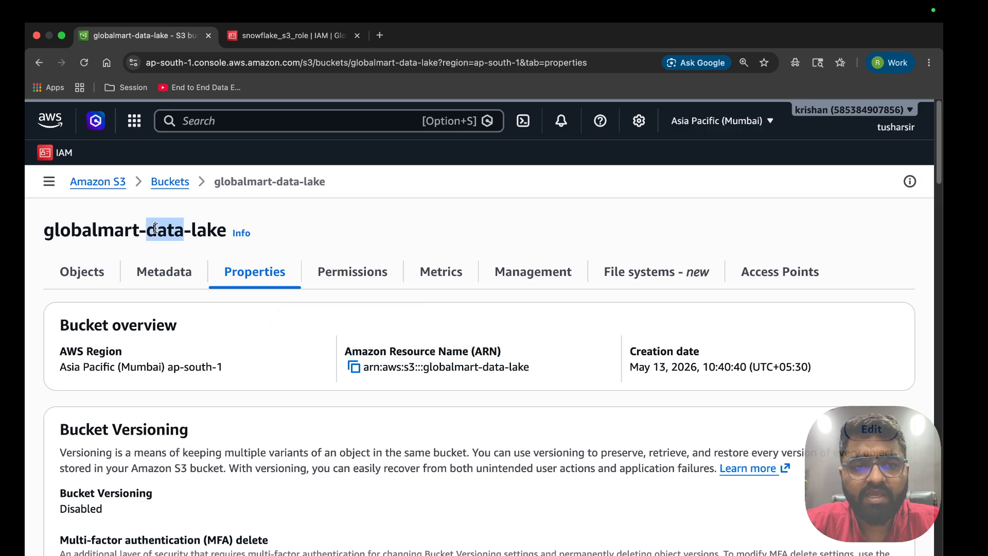
pyautogui.moveTo(228, 232); pyautogui.dragTo(41, 236)
pyautogui.press('super+c')
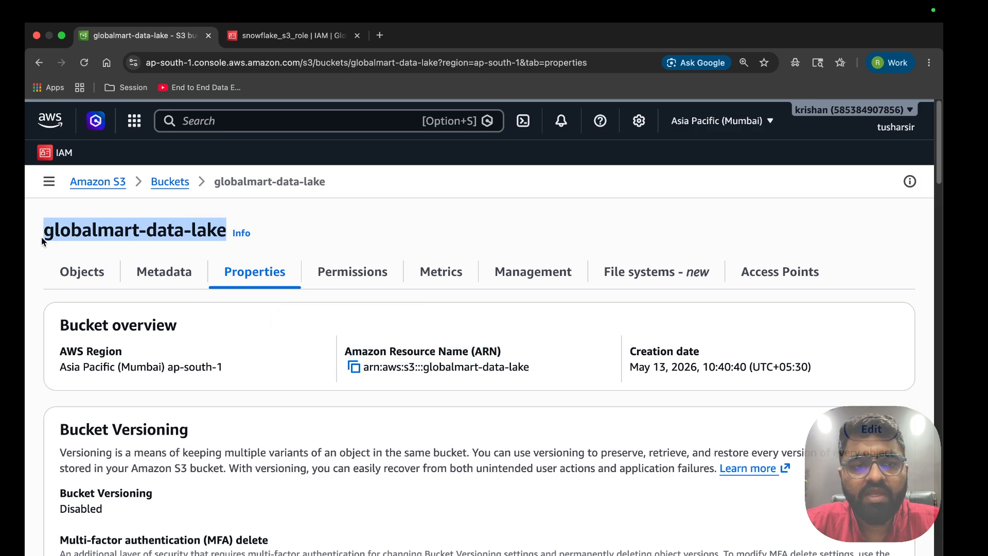
pyautogui.hotkey('ctrl', 'Left')
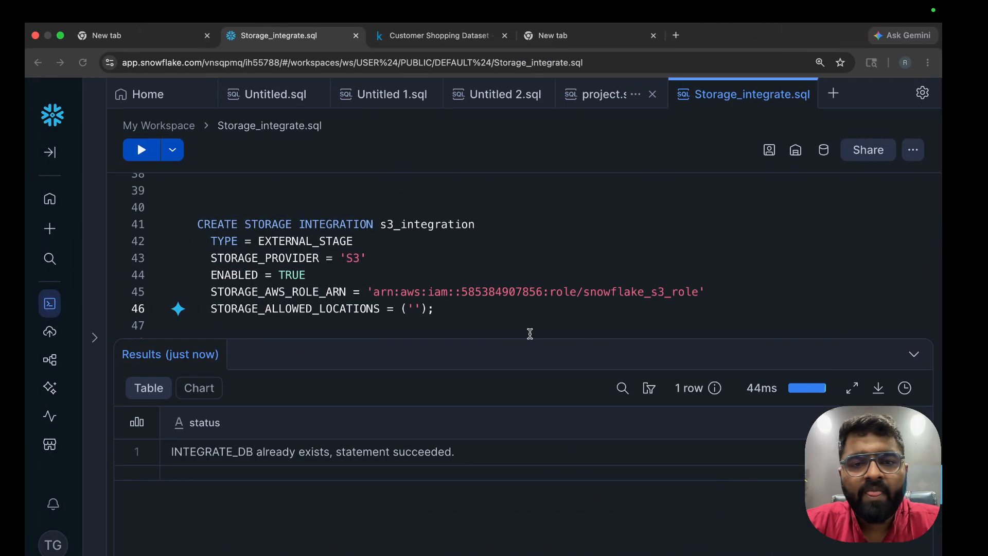
# Set STORAGE_ALLOWED_LOCATIONS to 's3://globalmart-data-lake/' with a trailing slash
pyautogui.write('s')
pyautogui.write('3://')
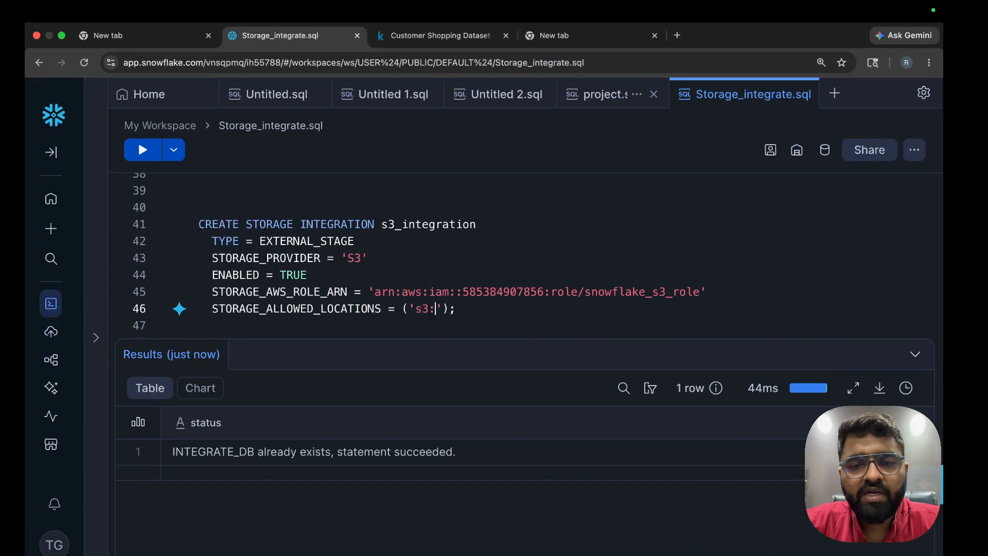
pyautogui.press('super+v')
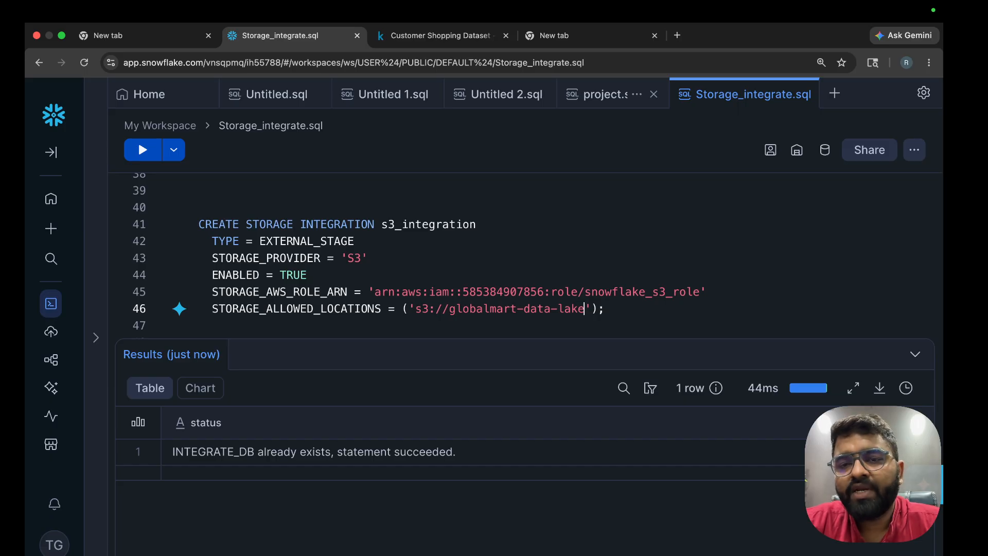
pyautogui.moveTo(388, 291); pyautogui.dragTo(601, 297)
pyautogui.moveTo(415, 309); pyautogui.dragTo(614, 311)
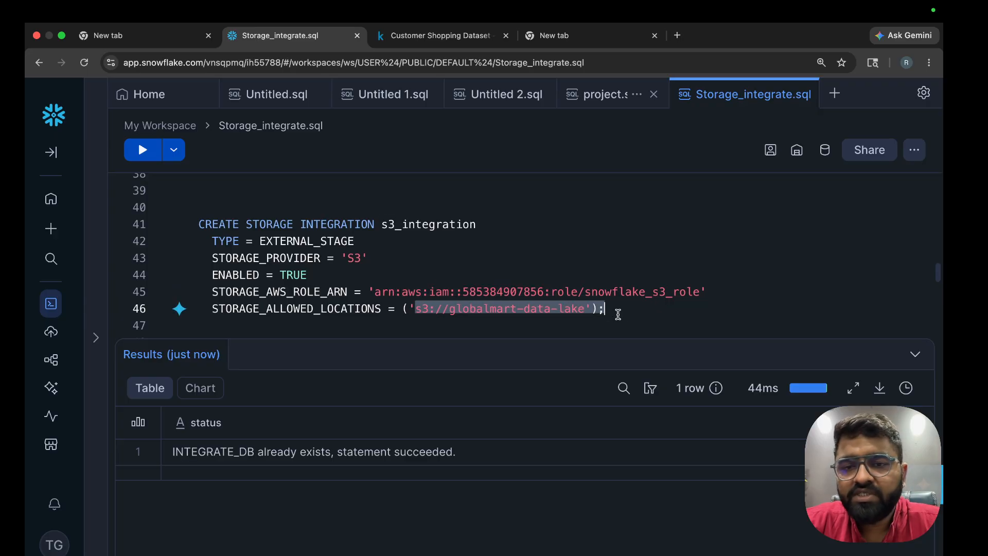
pyautogui.click(589, 309)
pyautogui.write('/')
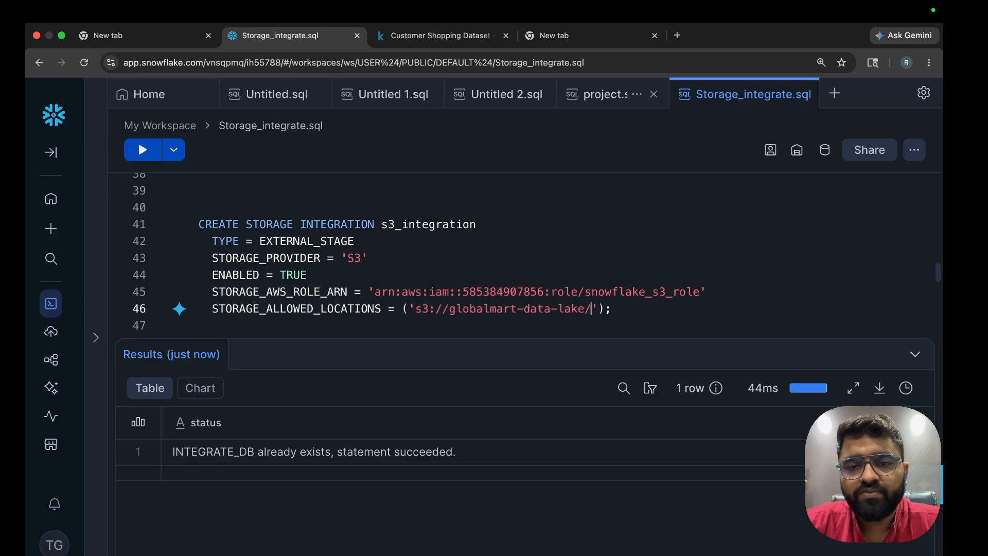
# Run the CREATE STORAGE INTEGRATION statement, which fails because S3_INTEGRATION already exists
pyautogui.scroll(-2, 504, 191)
pyautogui.scroll(1, 504, 191)
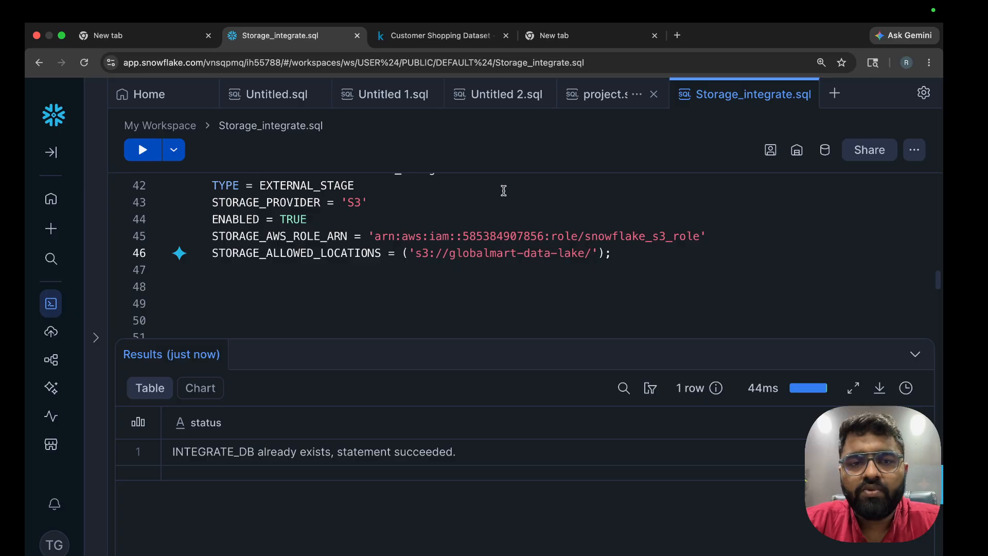
pyautogui.click(484, 219)
pyautogui.press('super+Return')
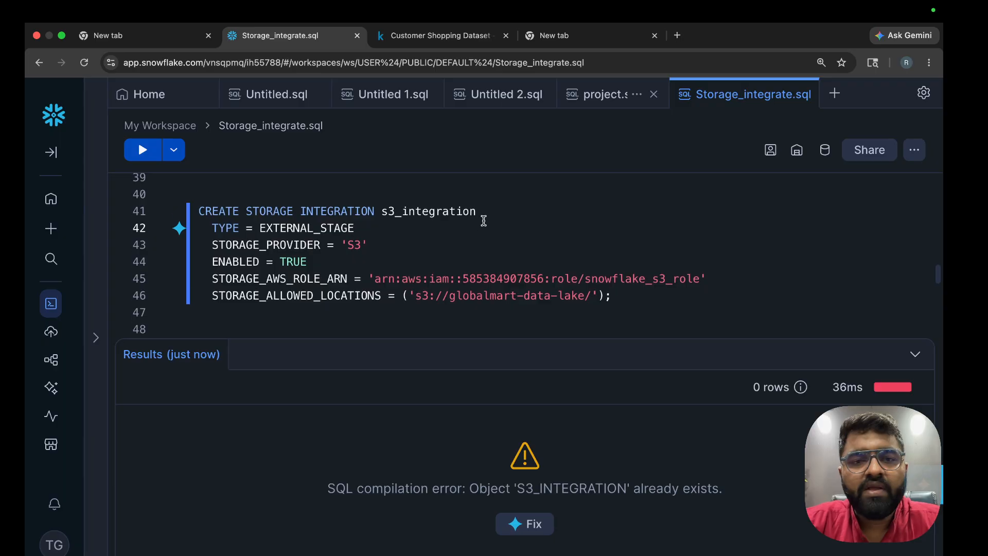
# Rename the integration to s3_integration_v2 and run the statement to create it
pyautogui.scroll(1, 484, 220)
pyautogui.click(490, 222)
pyautogui.write('2')
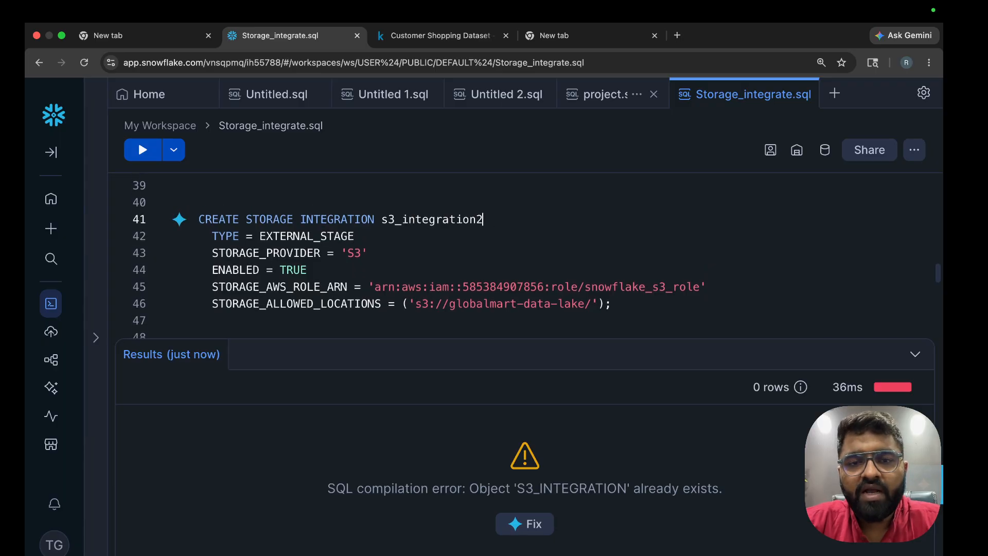
pyautogui.press('BackSpace')
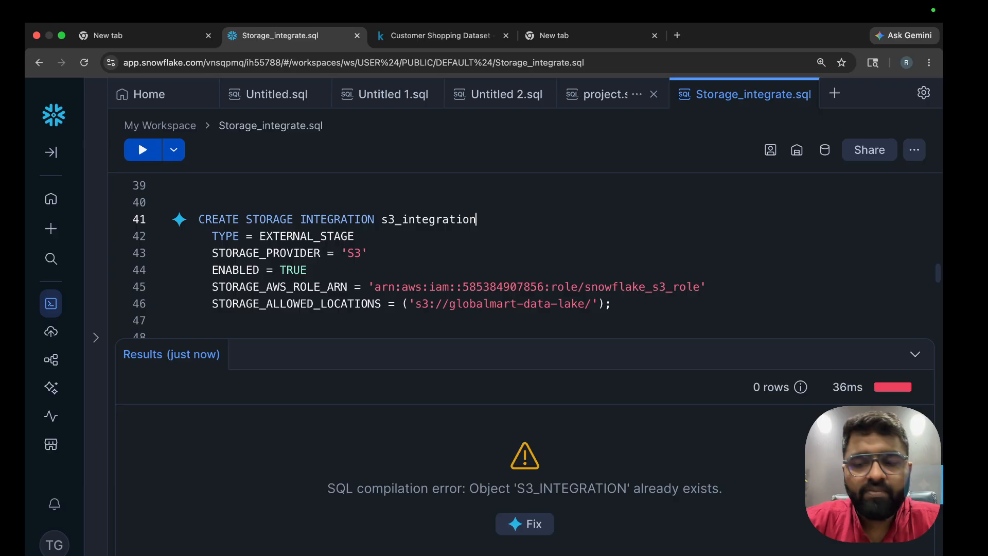
pyautogui.write('_v2')
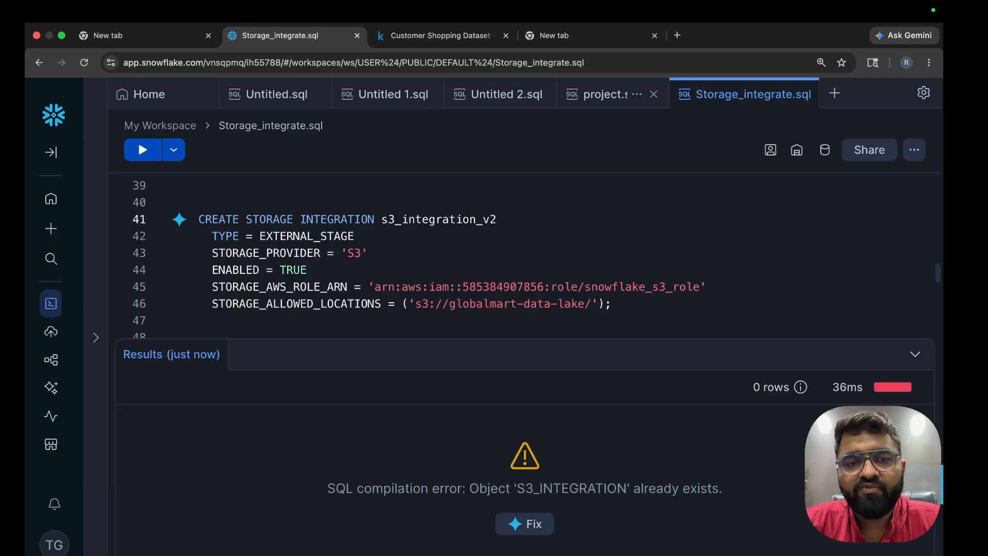
pyautogui.press('super+Return')
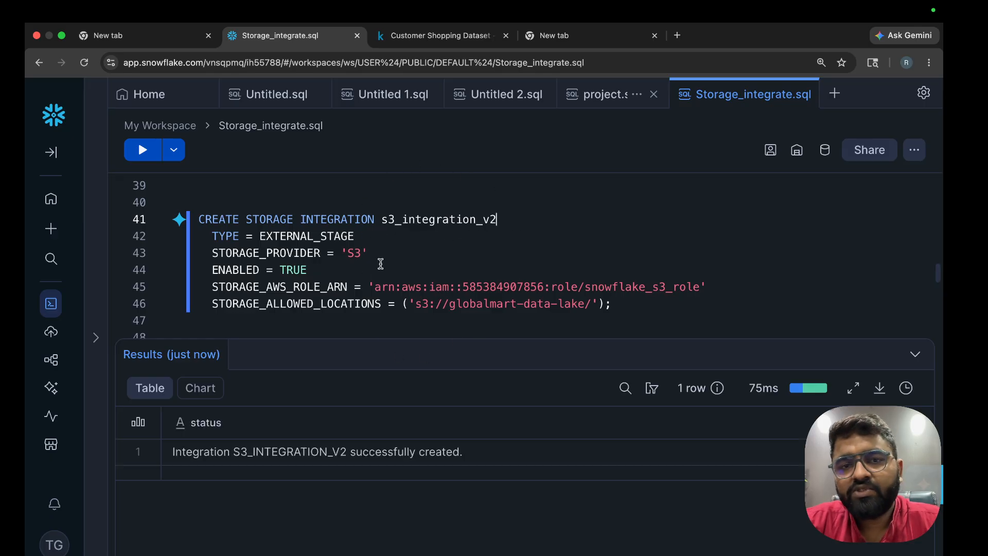
# Review the statement's new name, role ARN and allowed S3 location
pyautogui.doubleClick(431, 219)
pyautogui.press('super+c')
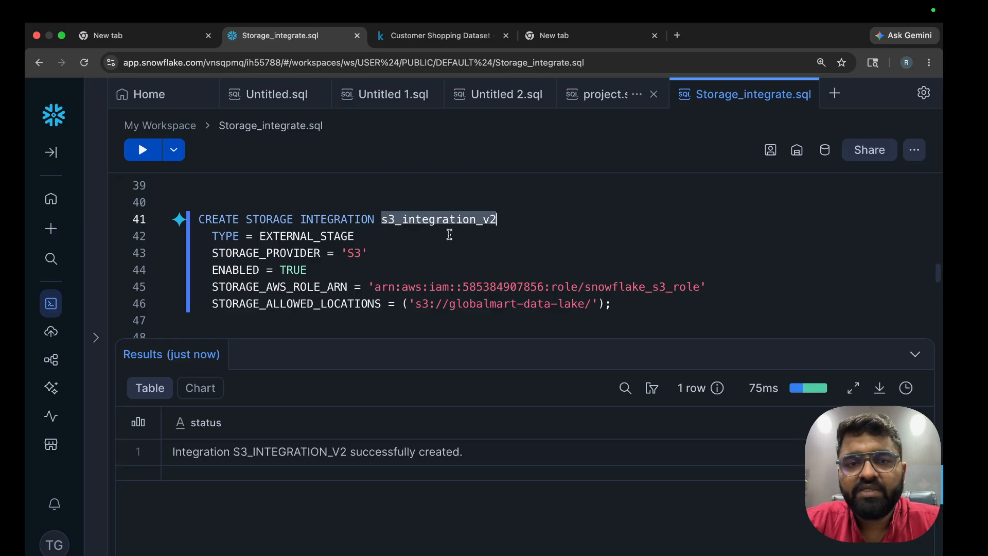
pyautogui.click(426, 233)
pyautogui.moveTo(388, 223); pyautogui.dragTo(514, 219)
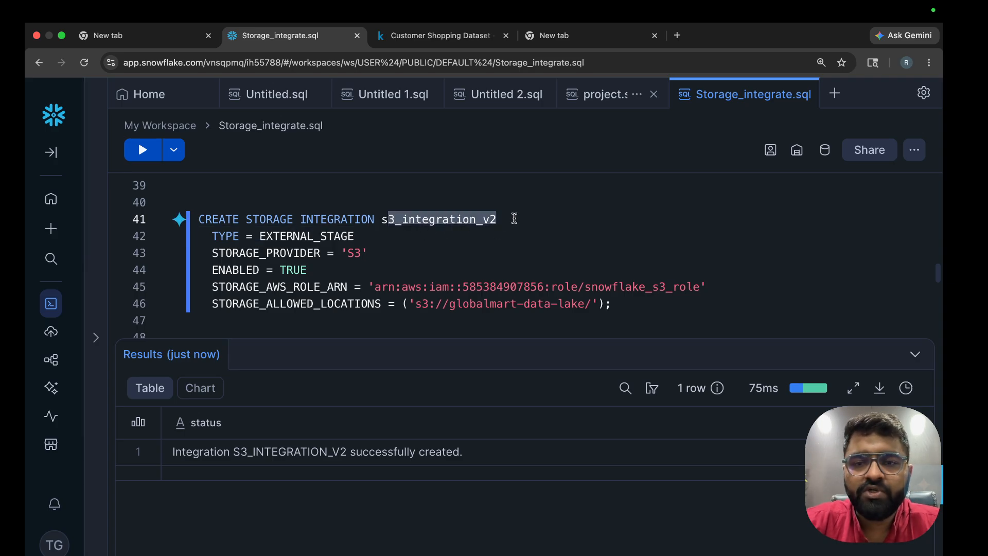
pyautogui.moveTo(388, 286); pyautogui.dragTo(667, 286)
pyautogui.moveTo(395, 304); pyautogui.dragTo(600, 302)
pyautogui.scroll(-5, 600, 302)
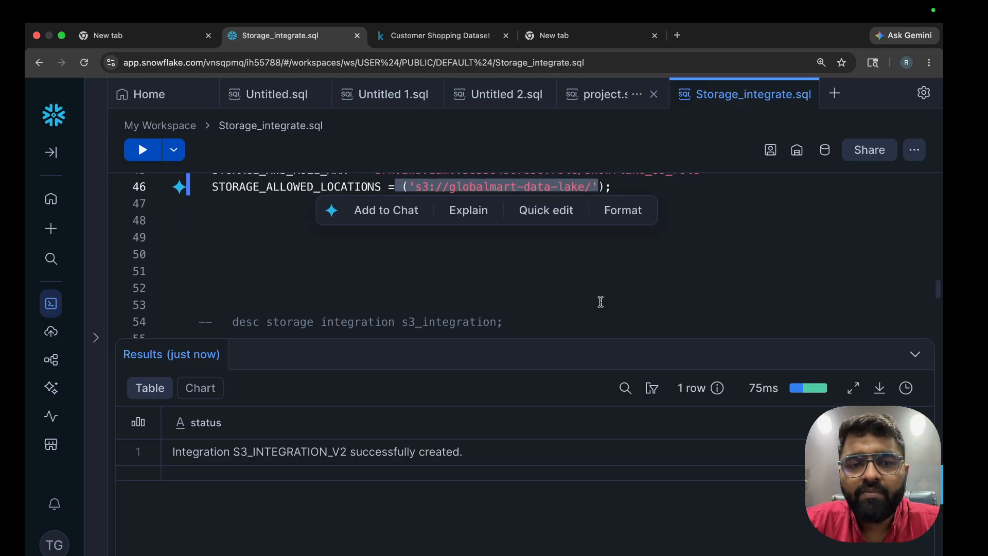
# Uncomment the describe query, point it at s3_integration_v2, and run it
pyautogui.click(519, 322)
pyautogui.hotkey('ctrl', '/')
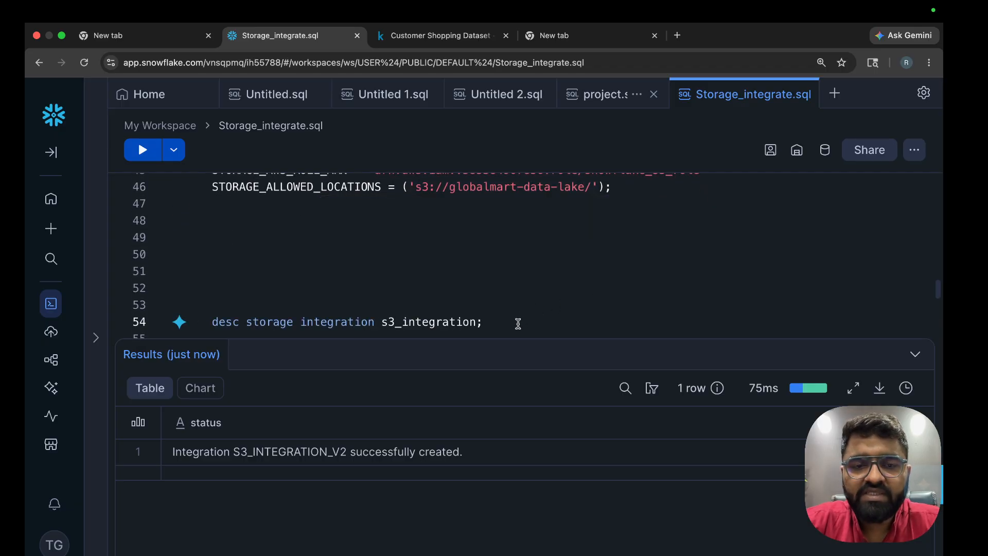
pyautogui.doubleClick(448, 320)
pyautogui.press('super+v')
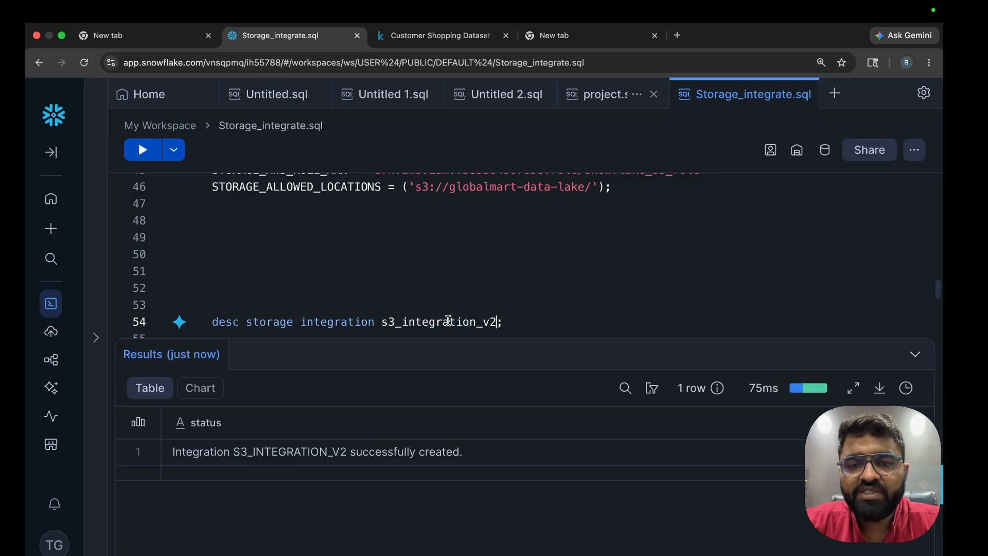
pyautogui.press('super+Return')
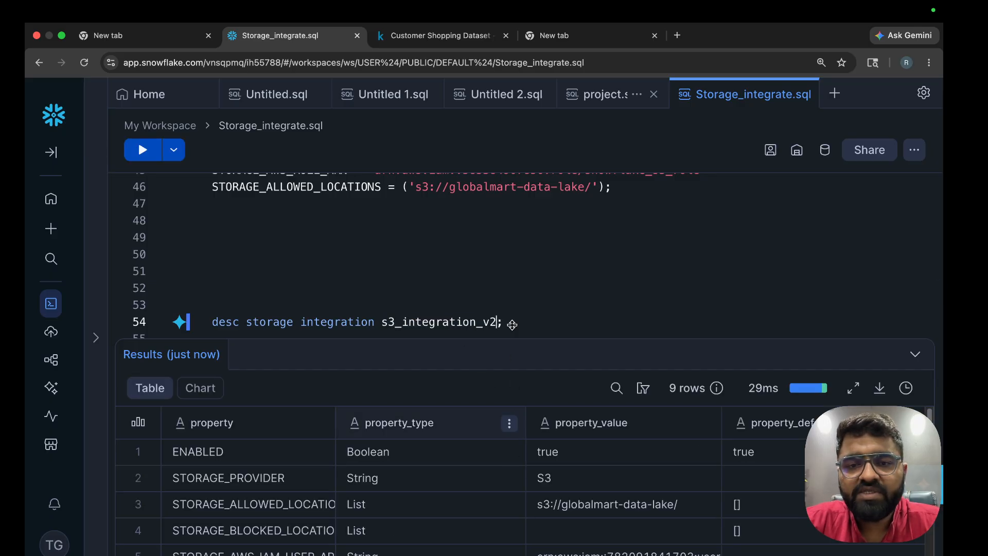
pyautogui.click(457, 286)
pyautogui.press('BackSpace')
pyautogui.press('BackSpace')
pyautogui.press('BackSpace')
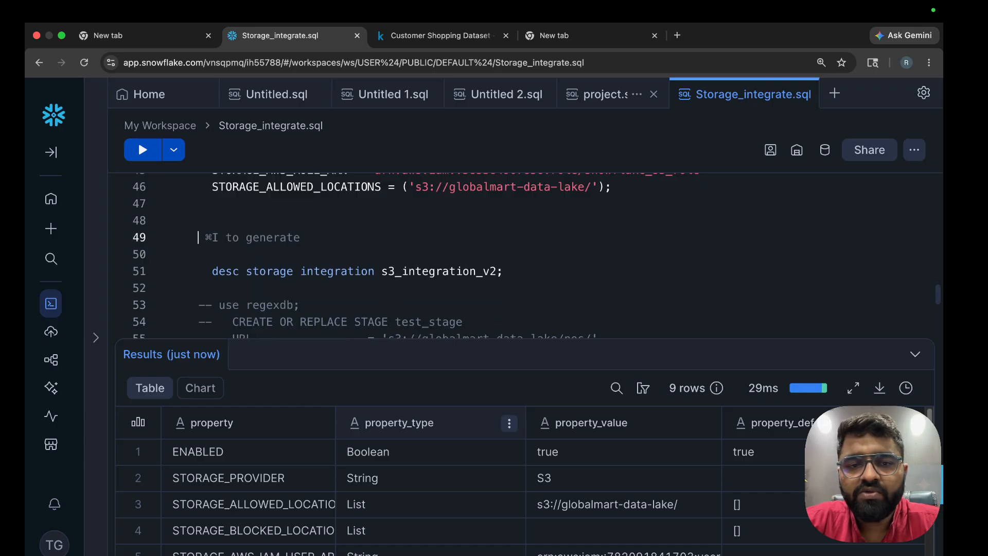
# Check the S3 storage provider, allowed location s3://globalmart-data-lake/, and empty blocked locations
pyautogui.scroll(-1, 441, 459)
pyautogui.scroll(1, 441, 459)
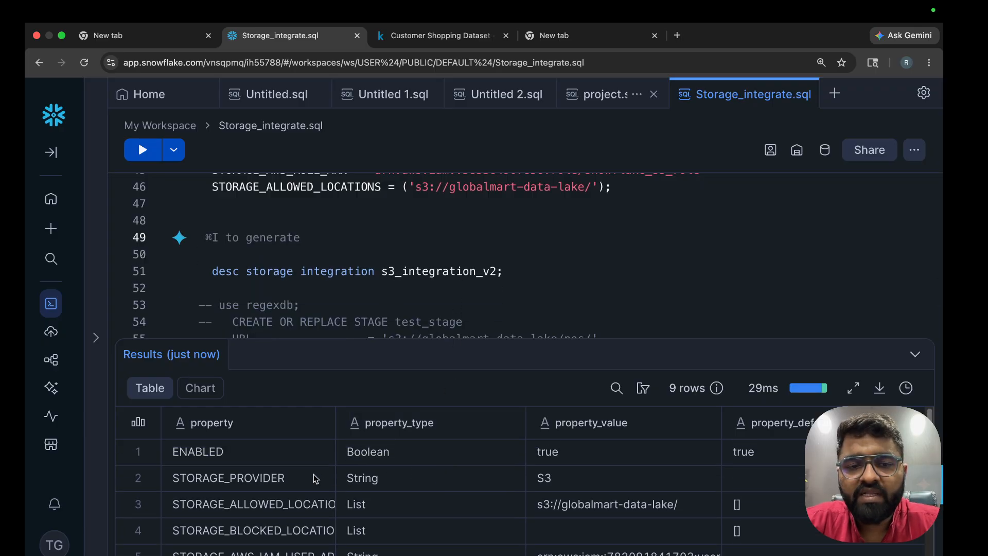
pyautogui.click(396, 484)
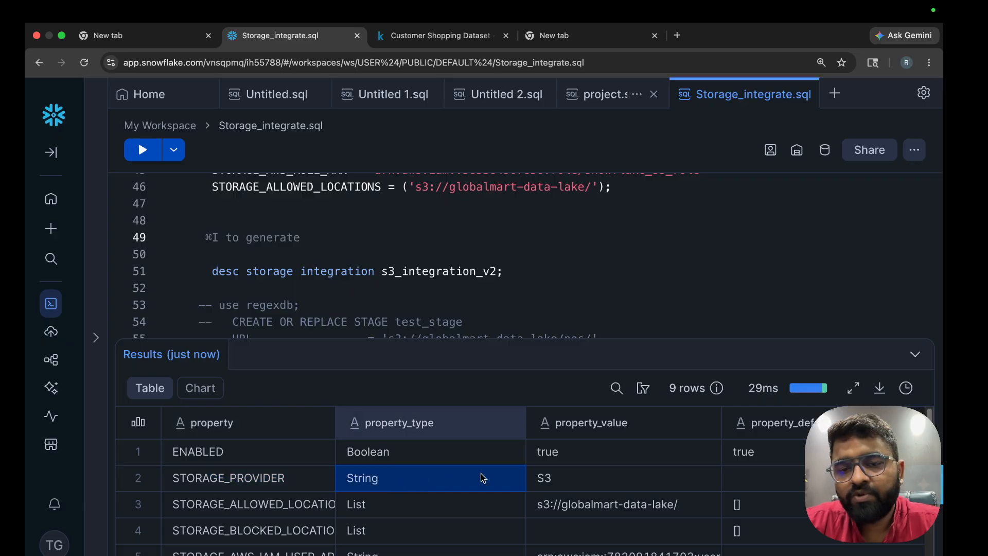
pyautogui.click(575, 478)
pyautogui.click(311, 513)
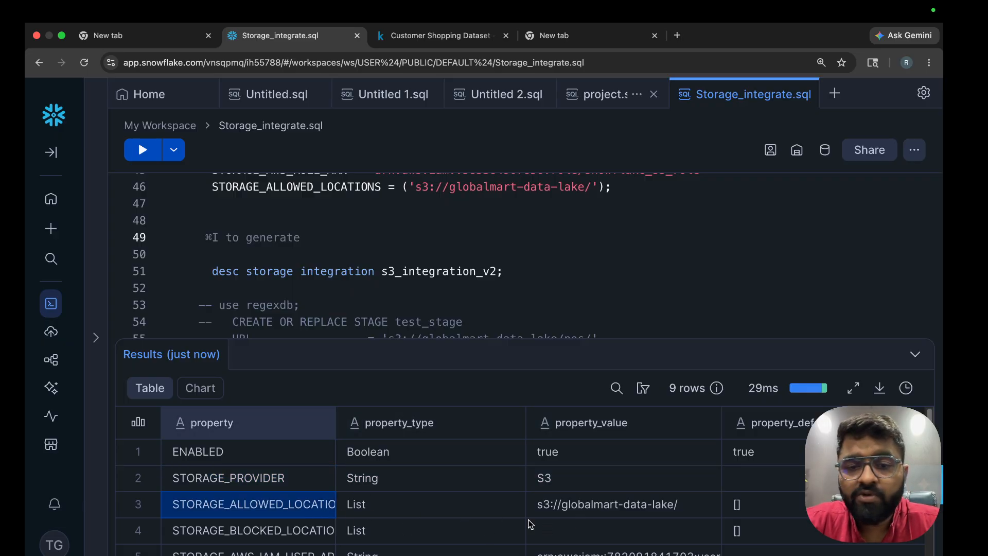
pyautogui.click(616, 507)
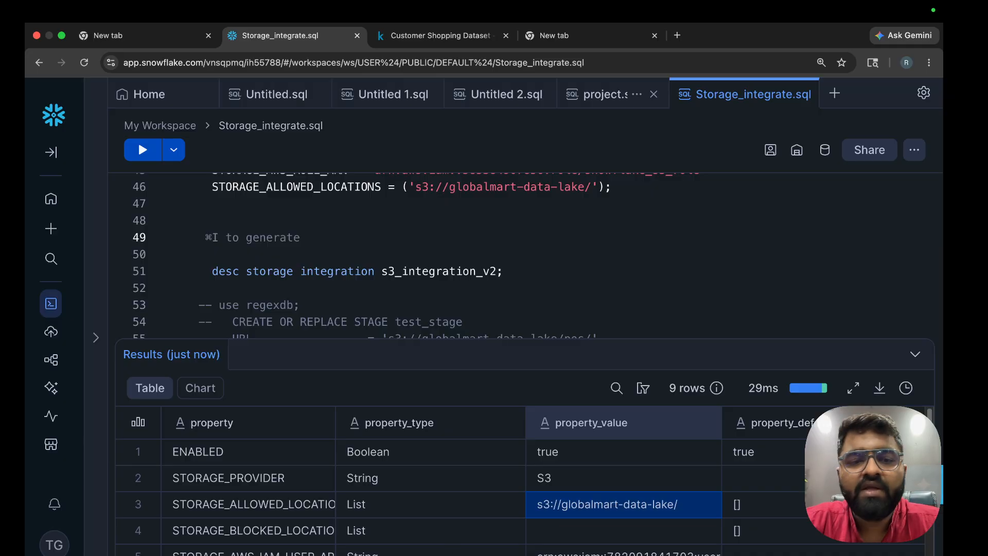
pyautogui.click(293, 538)
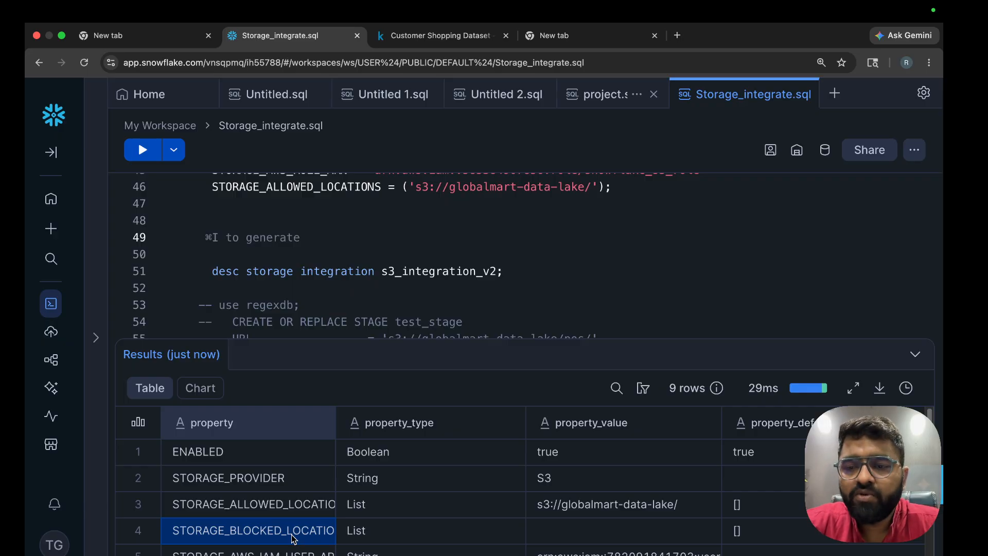
pyautogui.click(606, 534)
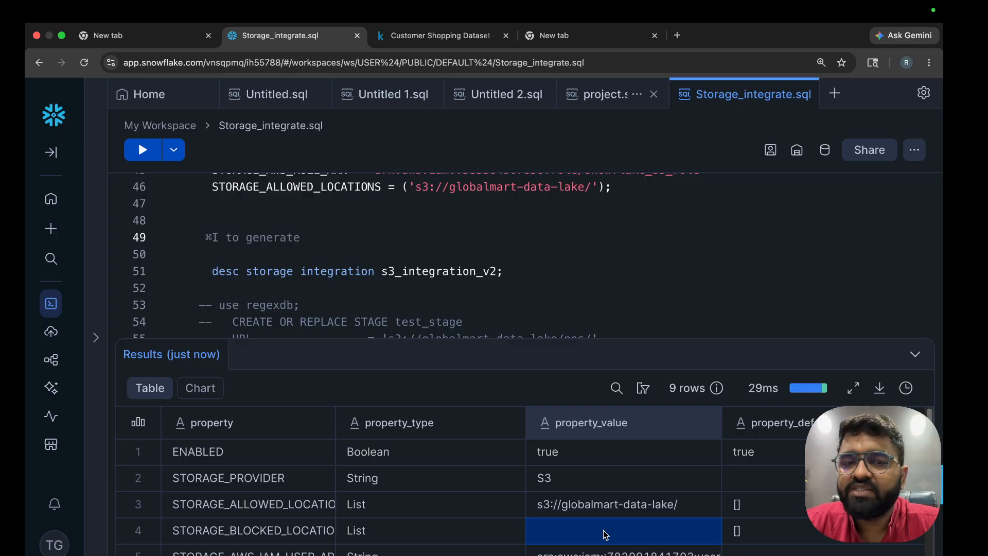
pyautogui.scroll(-2, 605, 534)
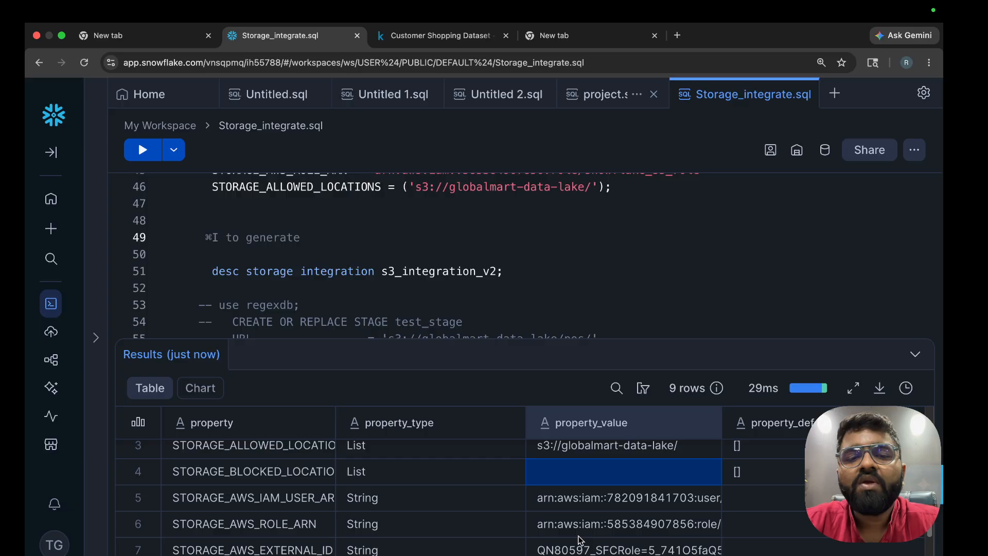
# Widen the property column and display the full STORAGE_AWS_IAM_USER_ARN value for copying
pyautogui.click(218, 499)
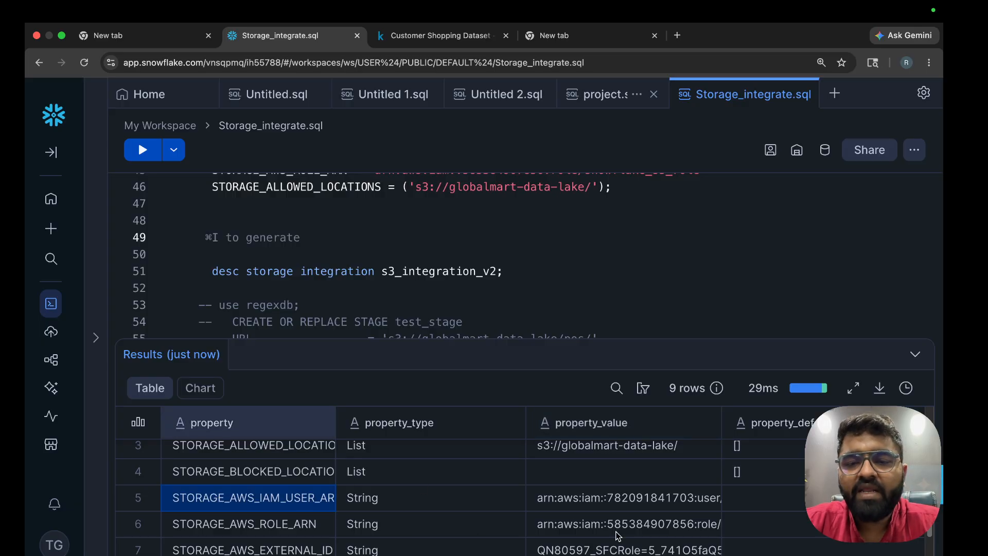
pyautogui.click(603, 508)
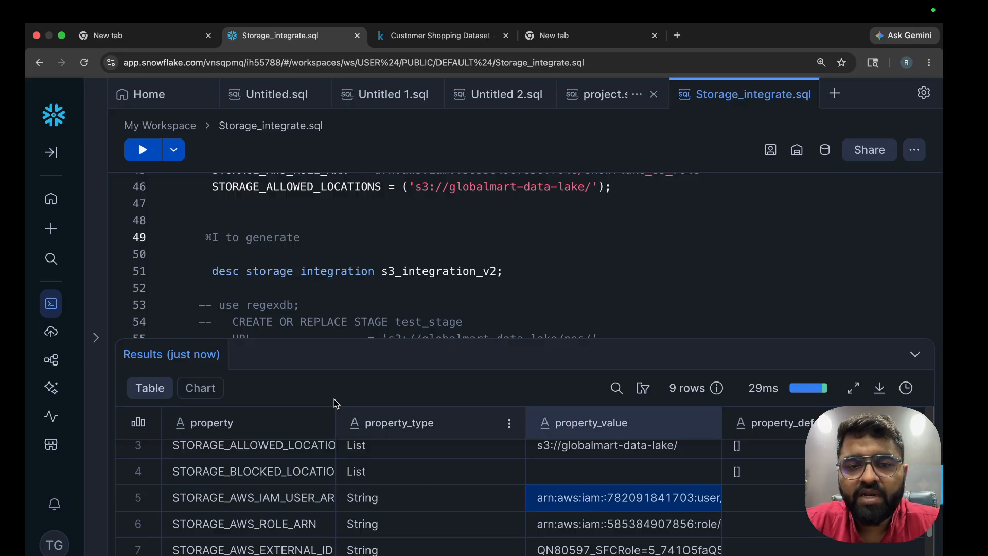
pyautogui.moveTo(335, 410); pyautogui.dragTo(411, 410)
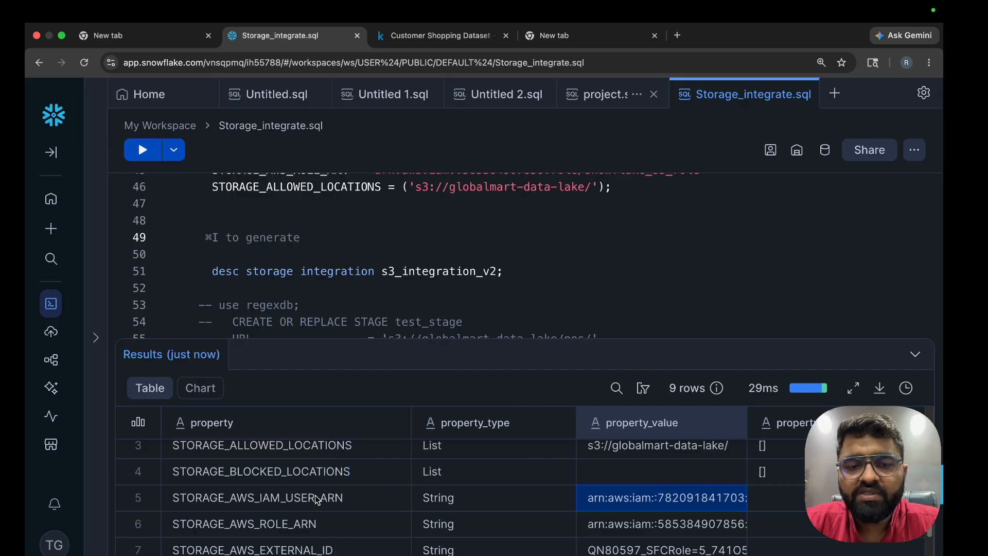
pyautogui.click(230, 503)
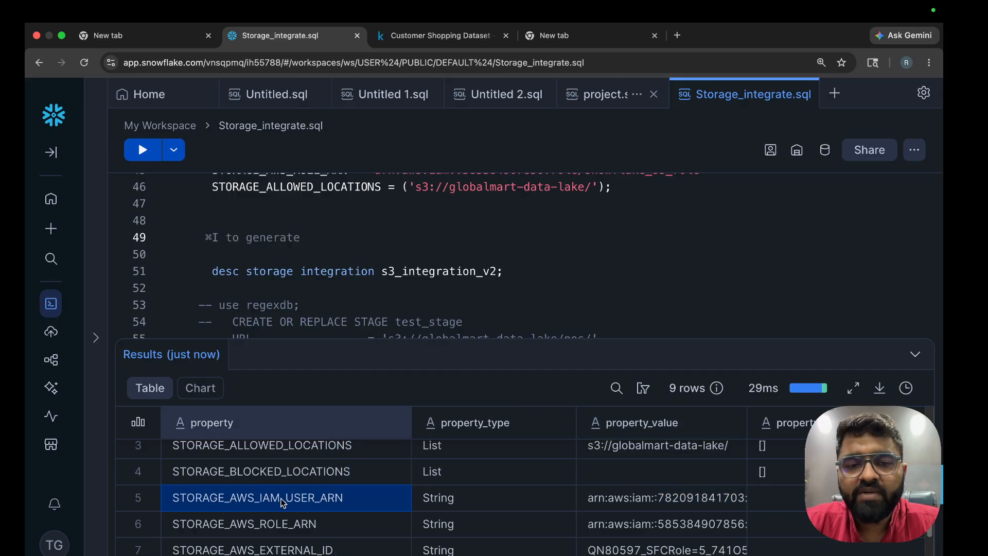
pyautogui.click(664, 504)
pyautogui.scroll(2, 511, 237)
pyautogui.scroll(1, 510, 237)
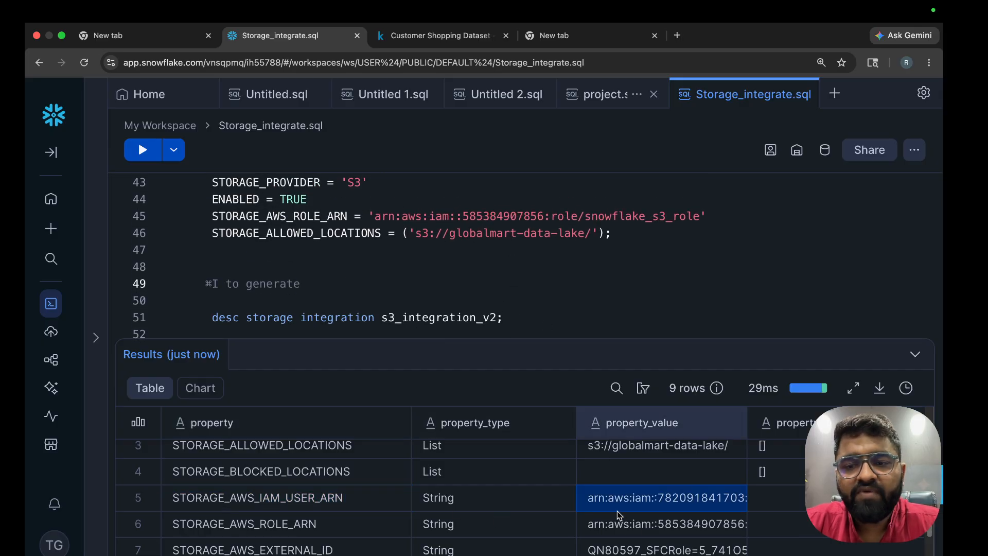
pyautogui.click(642, 507)
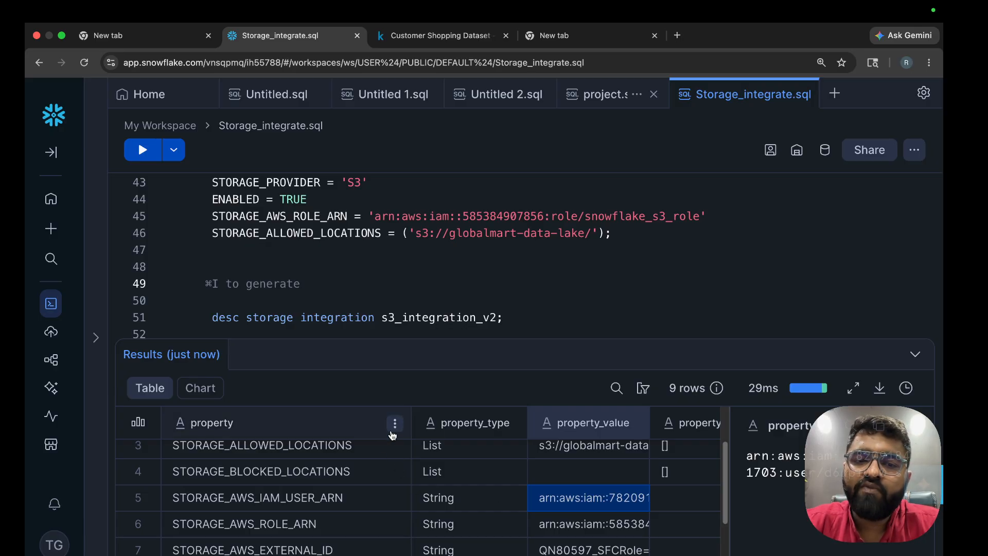
pyautogui.click(364, 497)
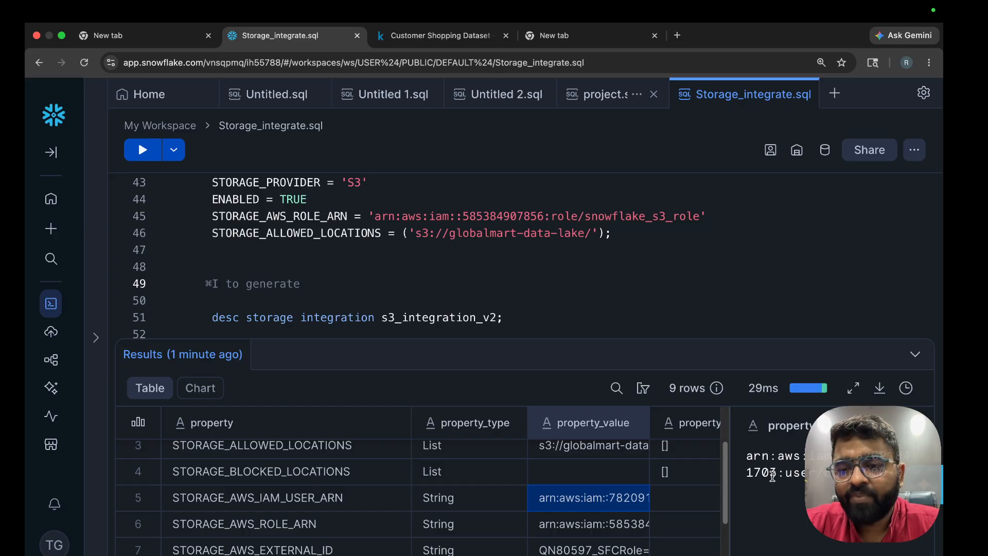
pyautogui.click(880, 445)
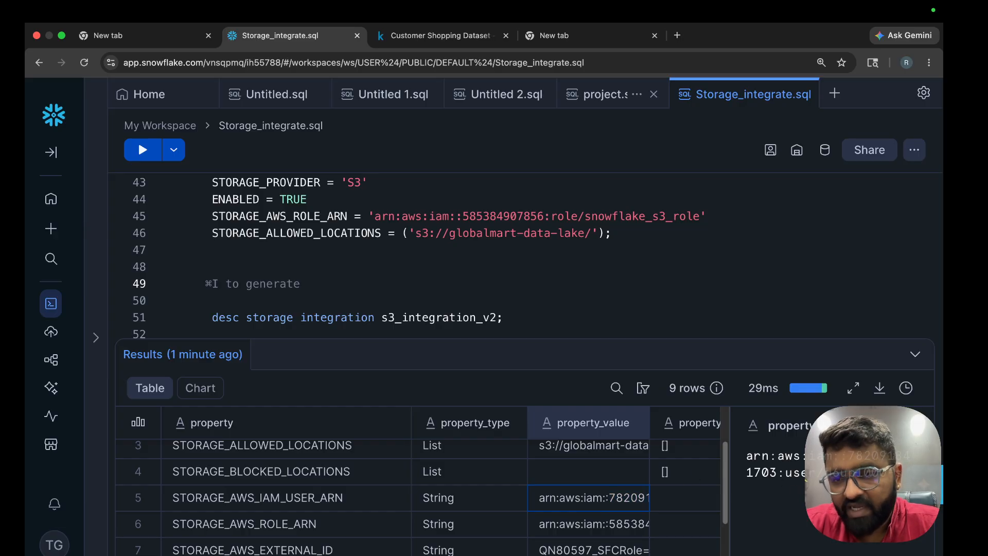
# In the AWS console, view snowflake_s3_role's trust relationships and start editing its trust policy
pyautogui.hotkey('ctrl', 'Right')
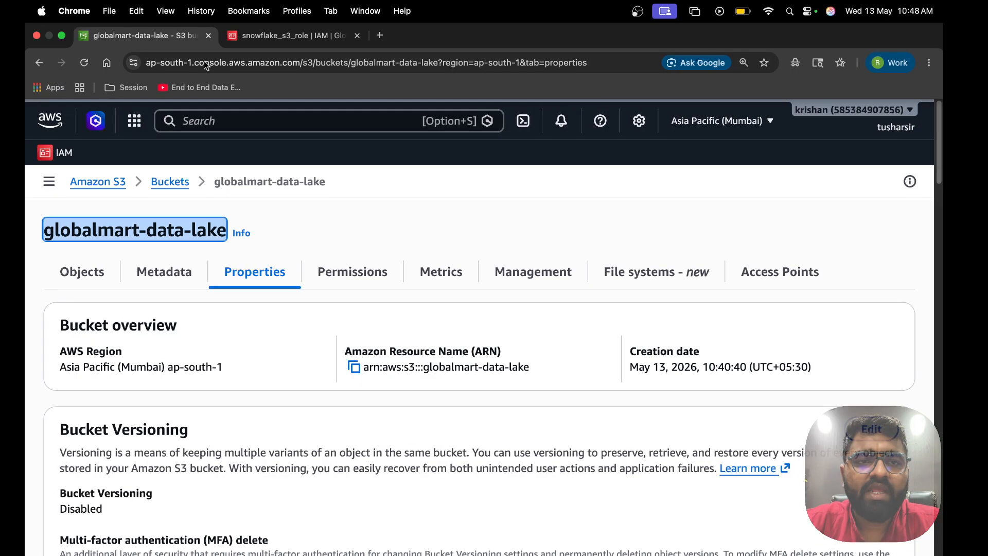
pyautogui.click(298, 35)
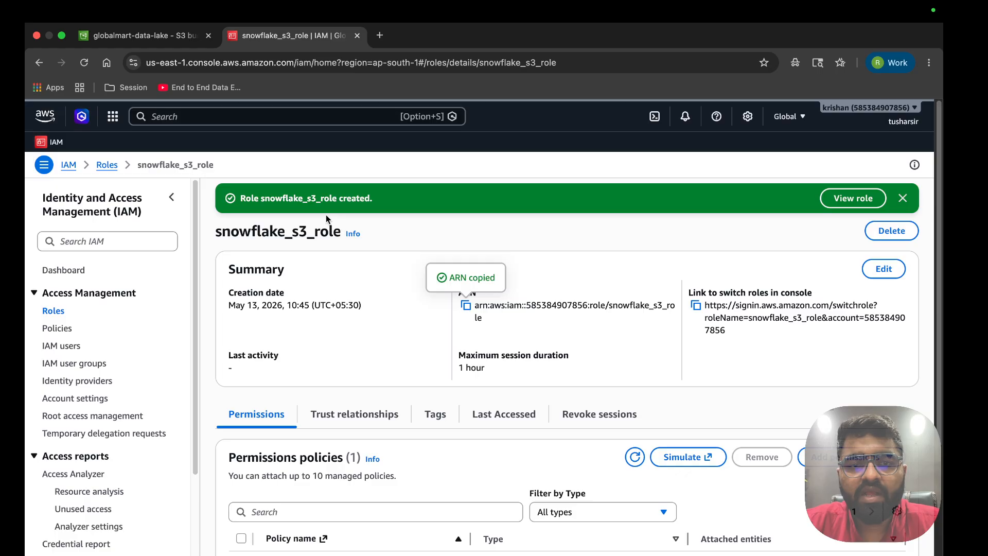
pyautogui.click(373, 413)
pyautogui.scroll(-2, 371, 412)
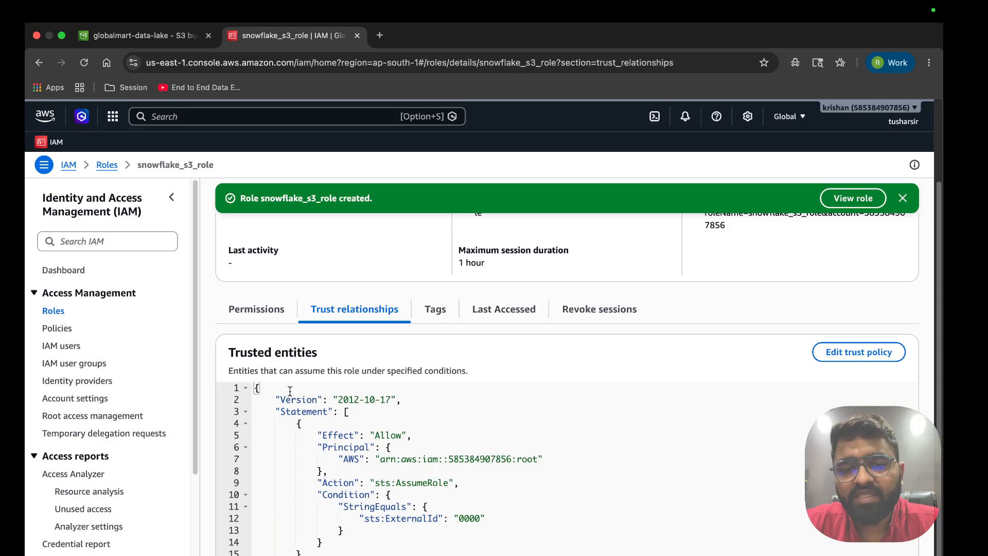
pyautogui.moveTo(289, 391); pyautogui.dragTo(461, 480)
pyautogui.click(470, 541)
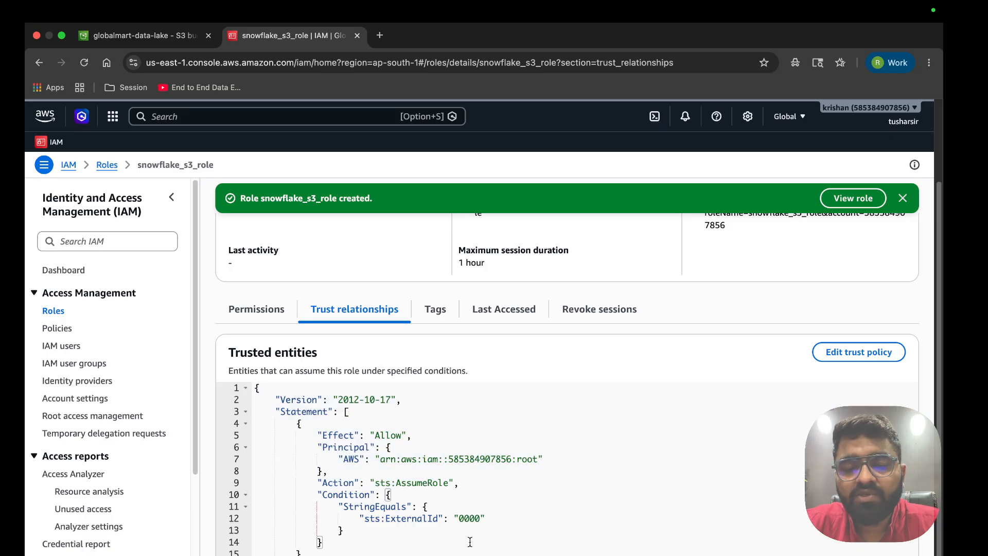
pyautogui.moveTo(470, 542); pyautogui.dragTo(302, 382)
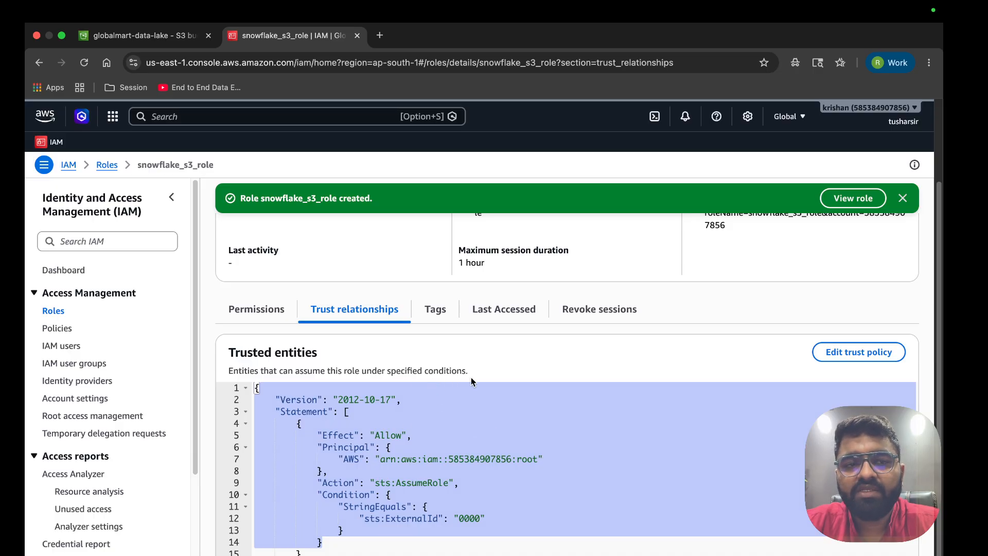
pyautogui.click(872, 352)
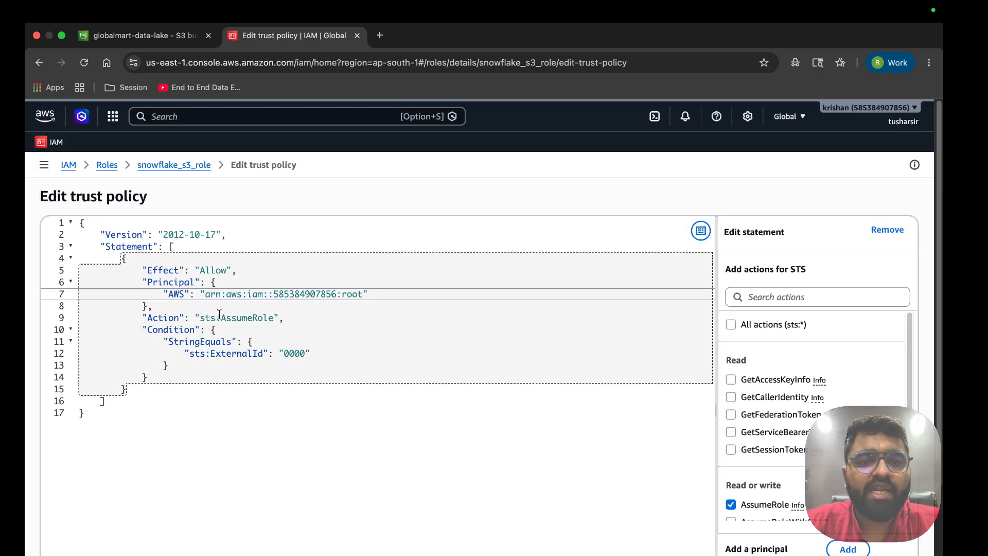
# Make Snowflake's IAM user ARN the trust policy principal and look up STORAGE_AWS_EXTERNAL_ID
pyautogui.moveTo(206, 295); pyautogui.dragTo(361, 291)
pyautogui.press('super+v')
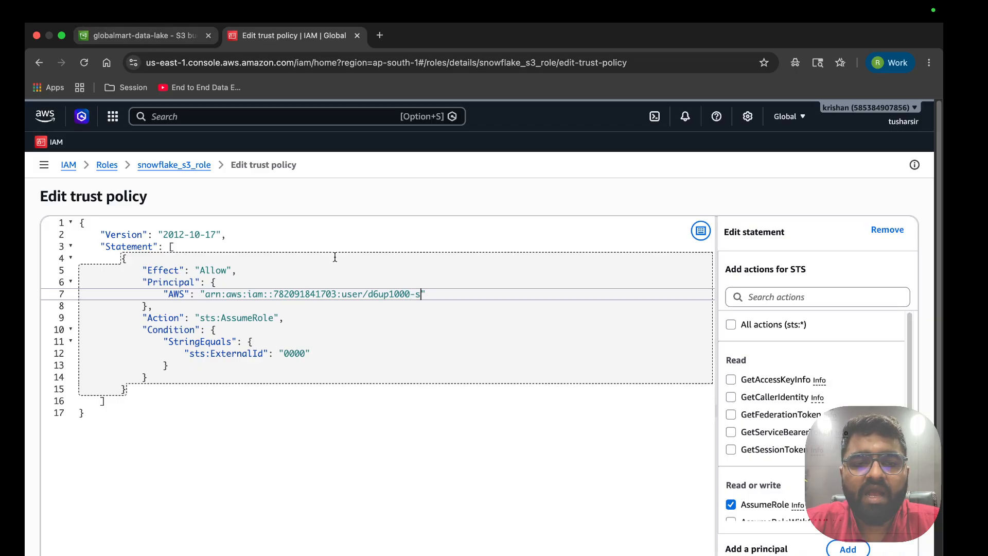
pyautogui.hotkey('ctrl', 'Left')
pyautogui.scroll(-2, 464, 484)
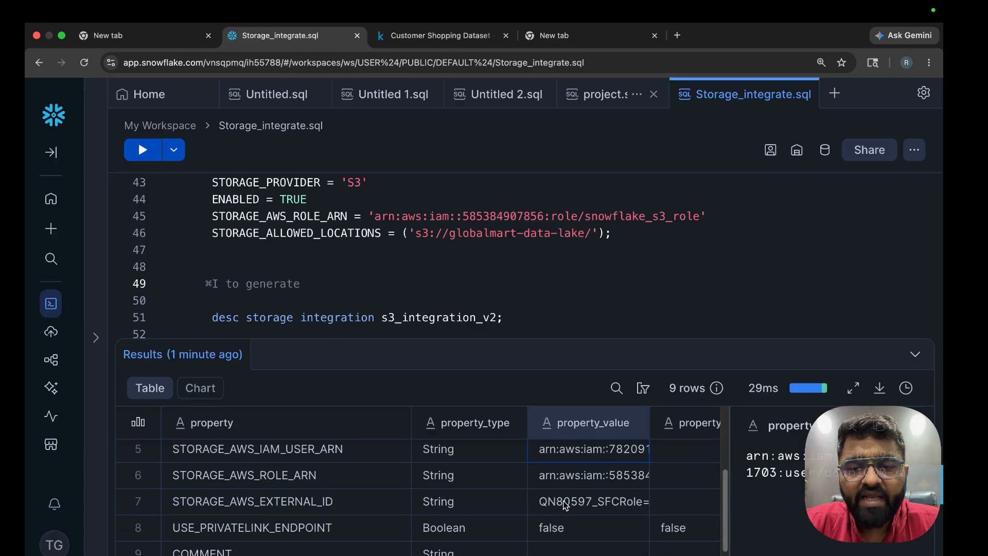
pyautogui.click(571, 502)
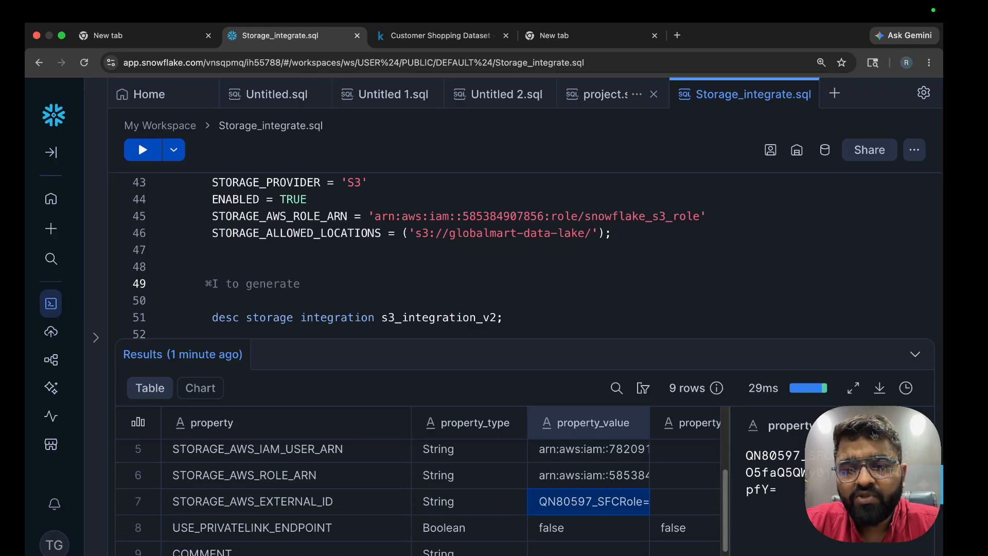
# Replace ExternalId 0000 with Snowflake's external ID and save the trust policy
pyautogui.hotkey('ctrl', 'Right')
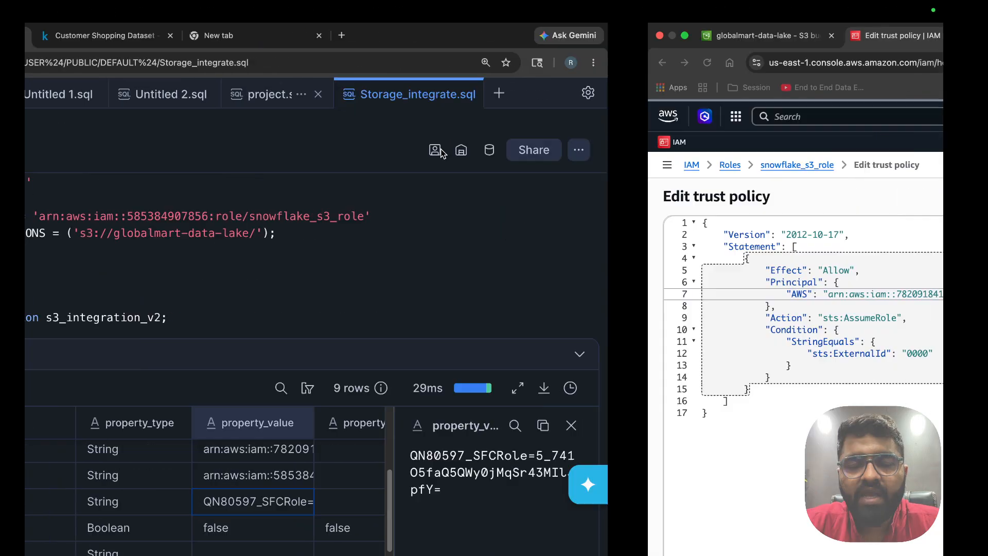
pyautogui.doubleClick(293, 354)
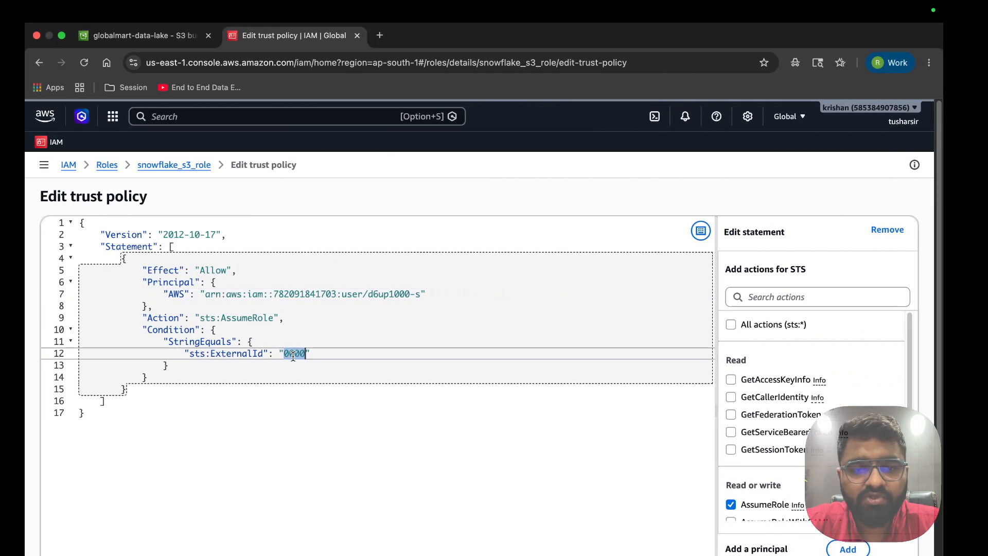
pyautogui.press('BackSpace')
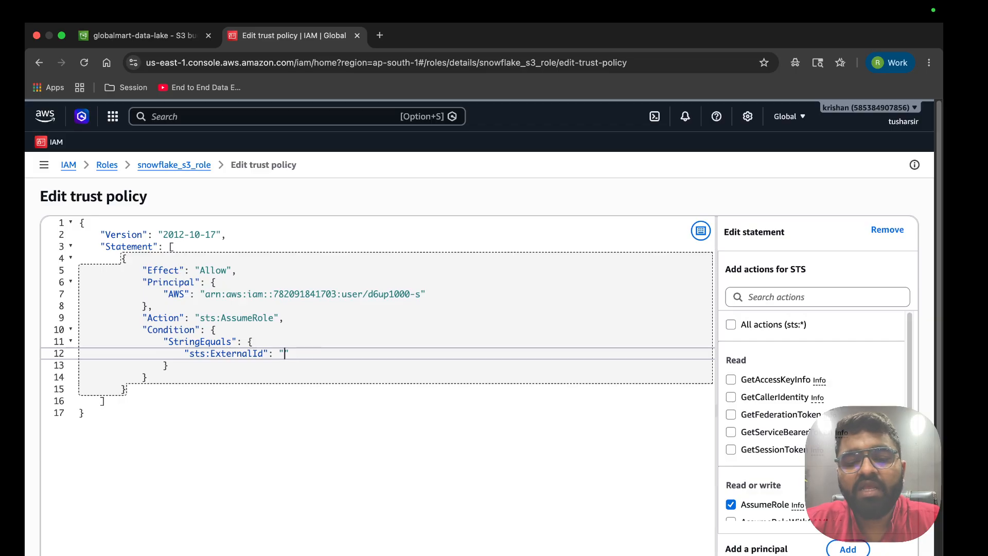
pyautogui.write('QN80597_SFCRole=5_74105faQ5QWy0jMqSr43MIlJpfY=')
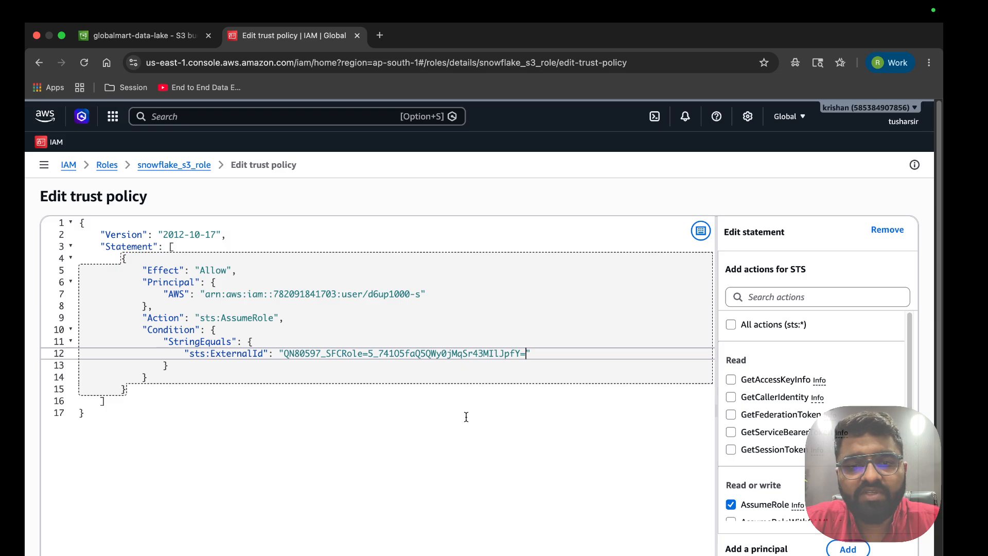
pyautogui.scroll(-5, 466, 417)
pyautogui.click(870, 535)
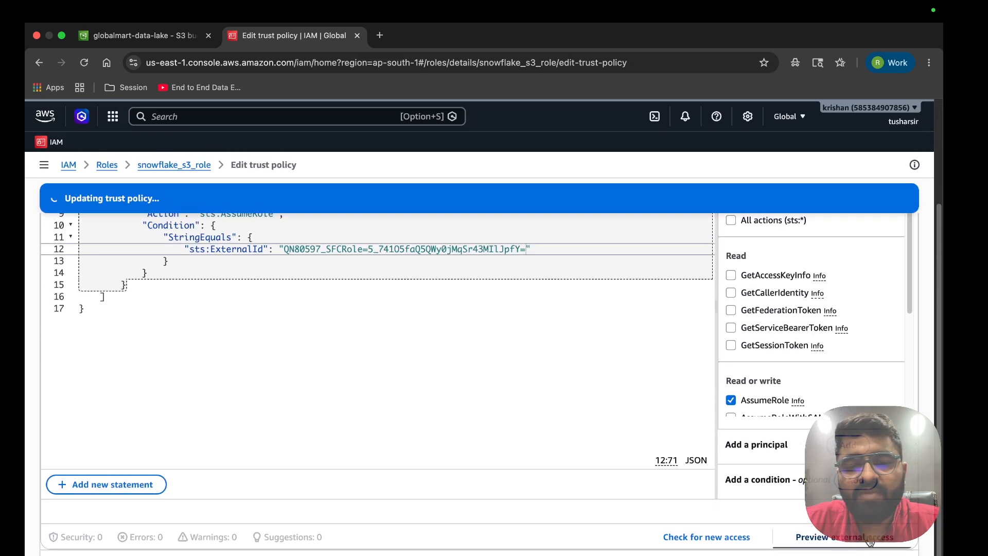
pyautogui.scroll(-3, 486, 405)
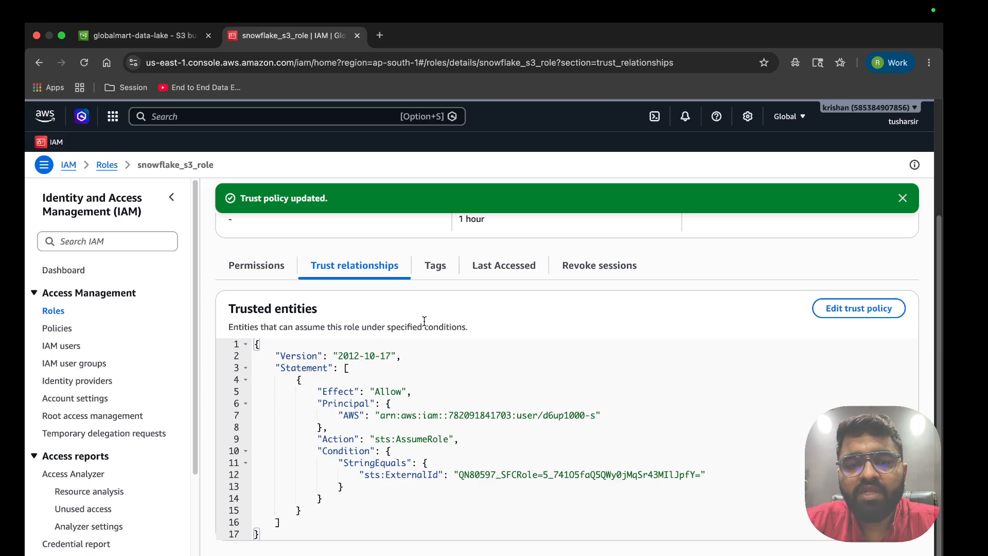
pyautogui.hotkey('ctrl', 'Left')
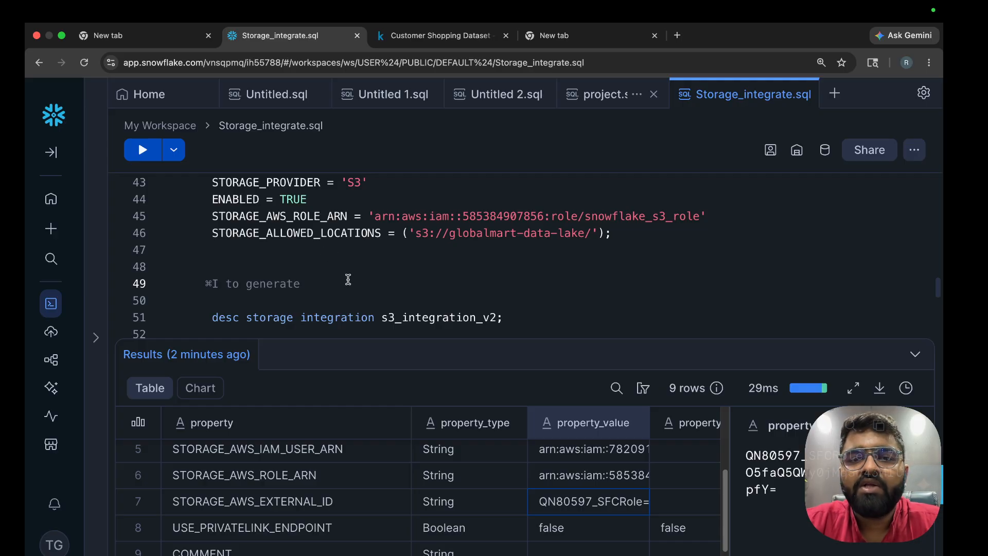
# Delete the 'use regexdb' comment line and copy the database name integrate_db
pyautogui.scroll(1, 348, 279)
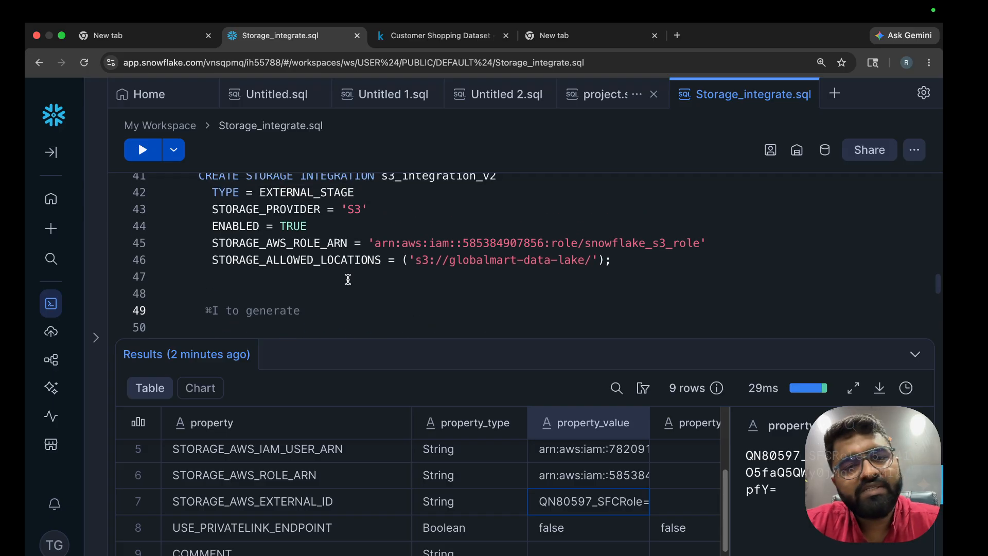
pyautogui.scroll(1, 360, 268)
pyautogui.doubleClick(448, 206)
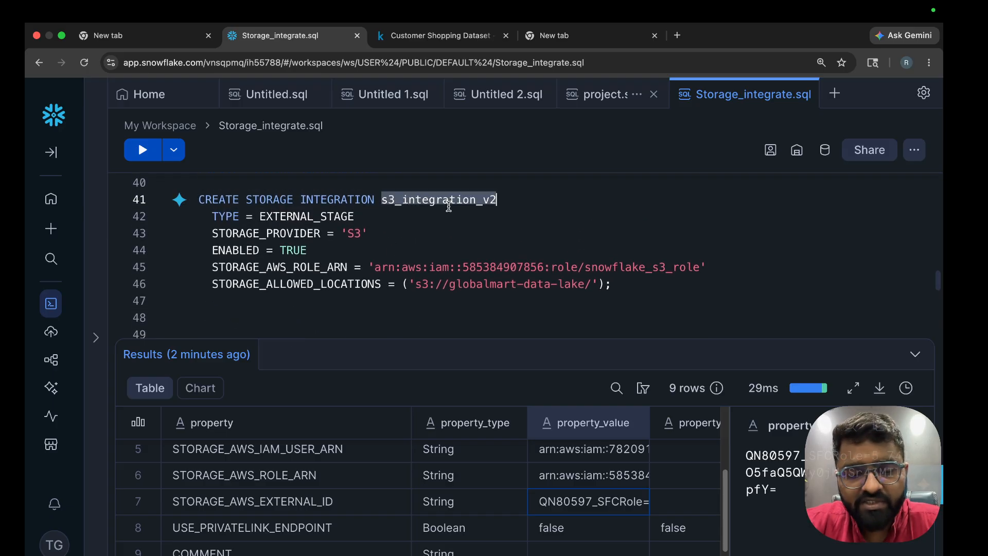
pyautogui.scroll(-3, 442, 316)
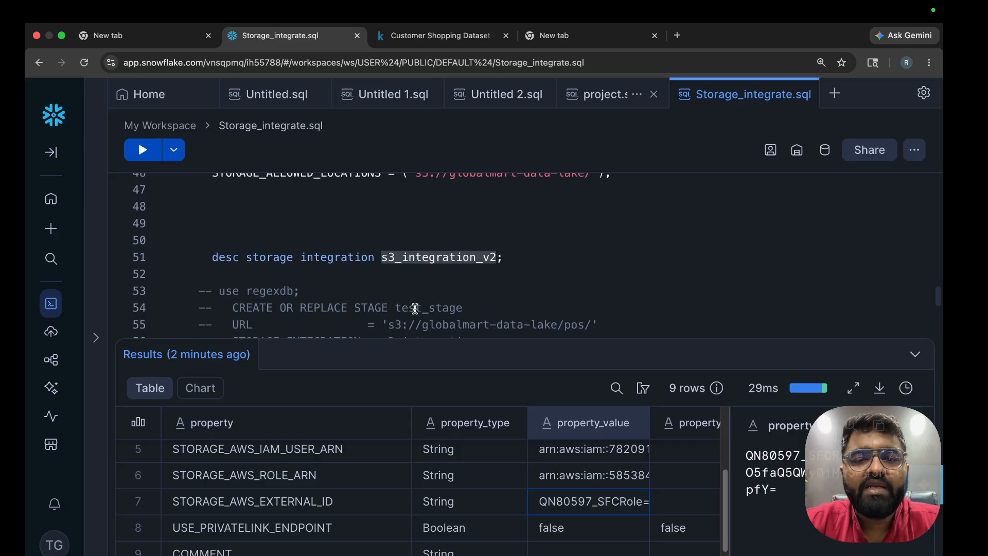
pyautogui.doubleClick(415, 309)
pyautogui.click(414, 293)
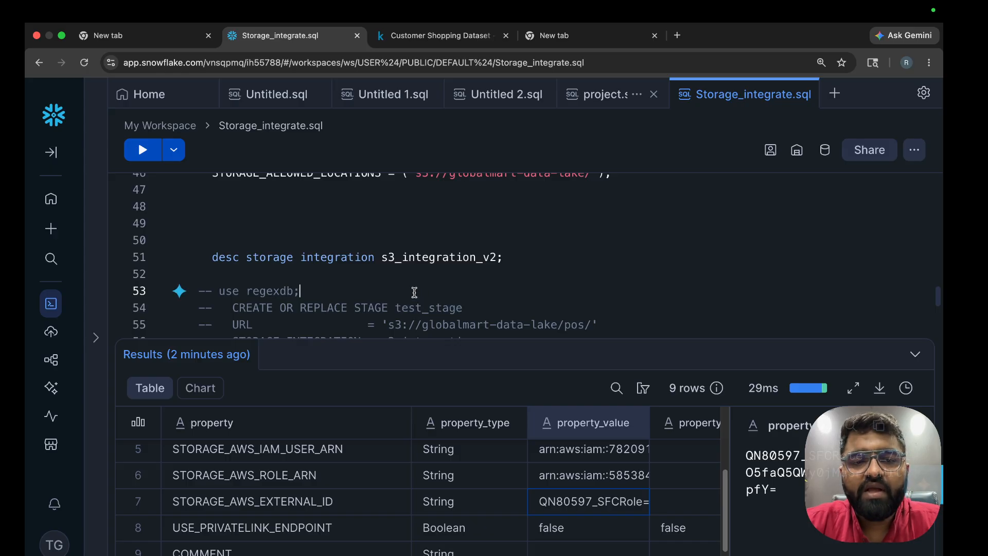
pyautogui.tripleClick(262, 290)
pyautogui.press('BackSpace')
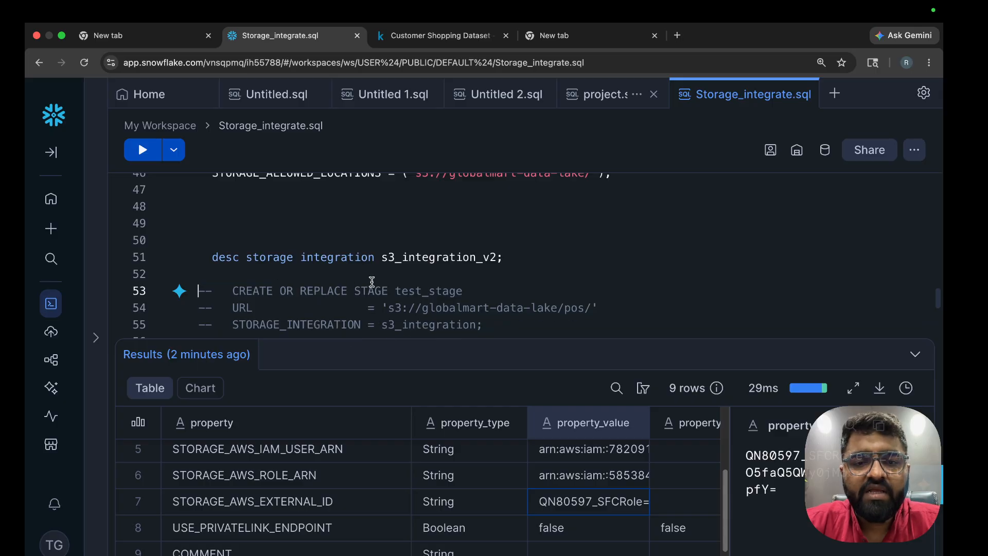
pyautogui.doubleClick(425, 289)
pyautogui.scroll(5, 432, 289)
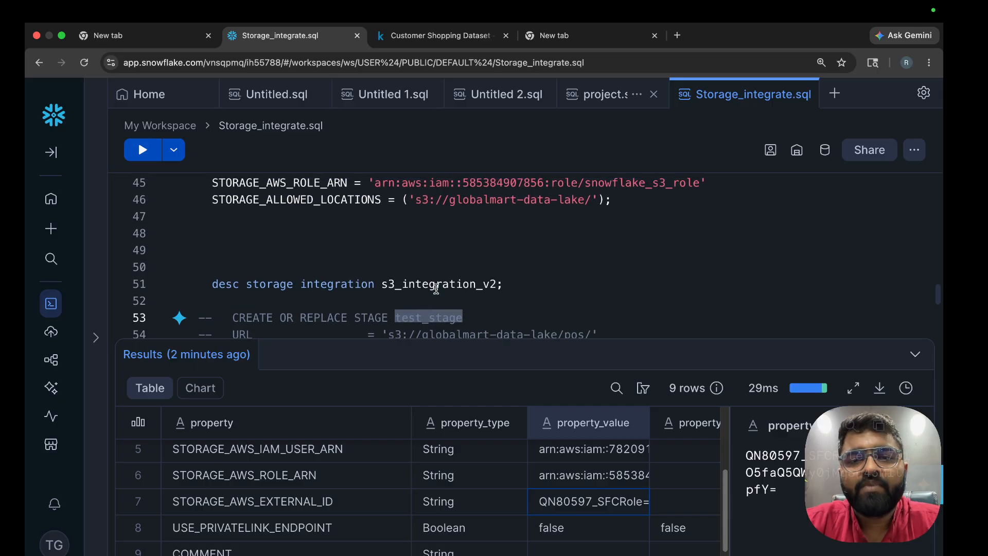
pyautogui.doubleClick(455, 222)
pyautogui.press('super+c')
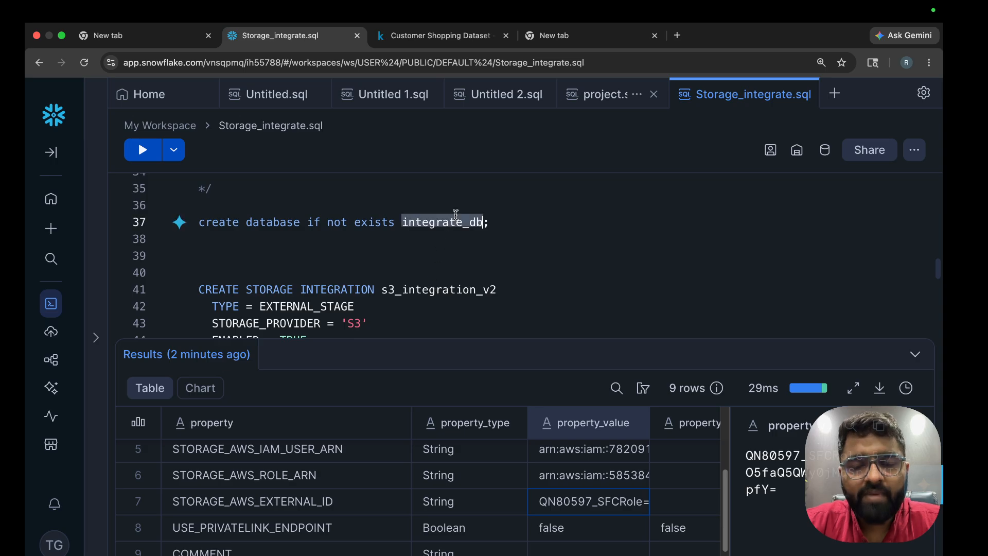
pyautogui.scroll(-5, 456, 214)
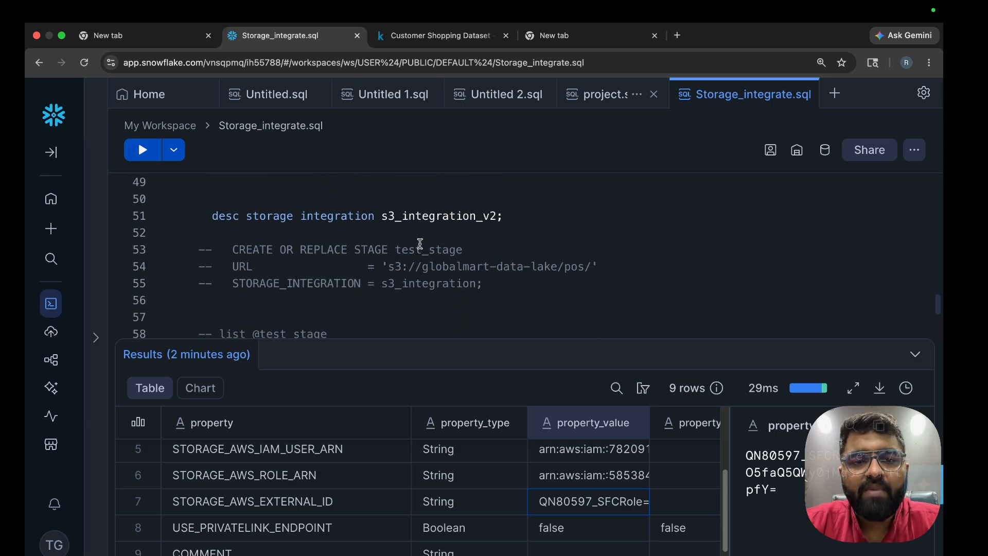
# Uncomment the stage statement and paste integrate_db before the stage name
pyautogui.moveTo(419, 235); pyautogui.dragTo(477, 294)
pyautogui.press('super+slash')
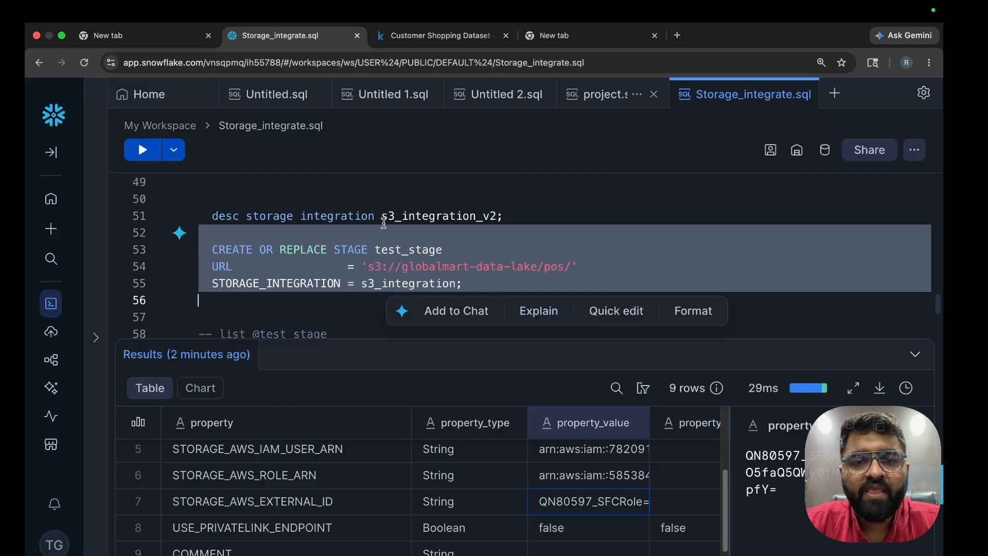
pyautogui.click(376, 238)
pyautogui.click(375, 249)
pyautogui.press('super+v')
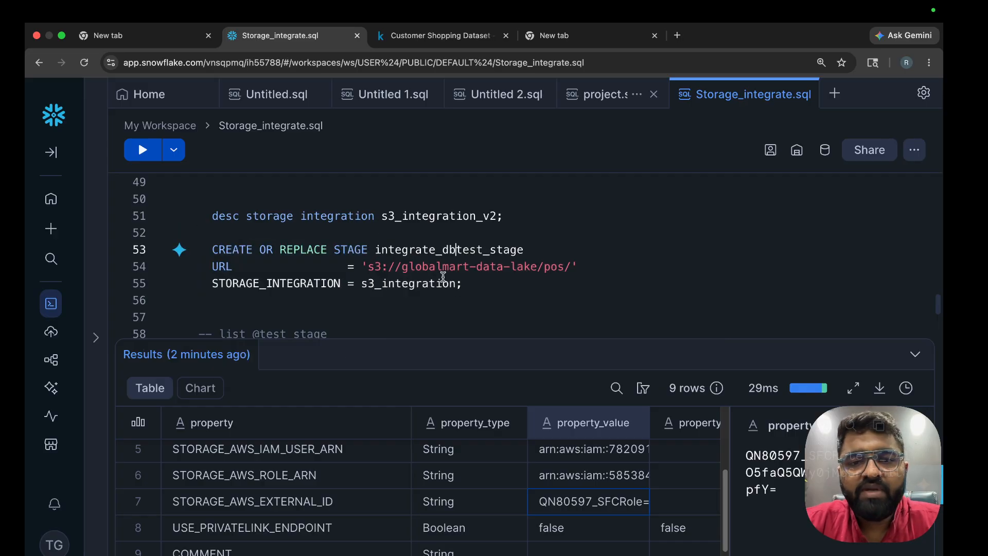
pyautogui.doubleClick(418, 250)
# Make the stage name integrate_db.s3_stage instead of test_stage
pyautogui.scroll(6, 420, 247)
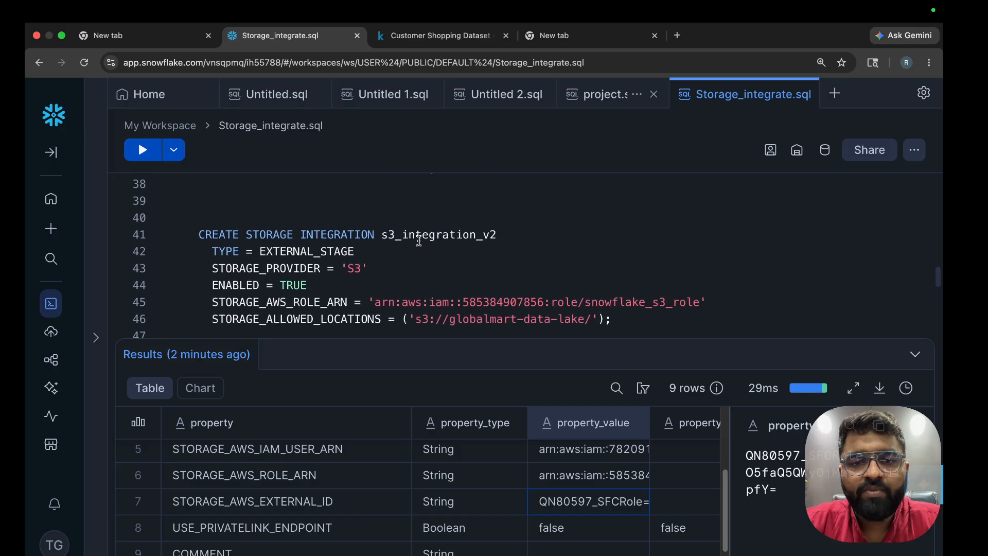
pyautogui.doubleClick(422, 271)
pyautogui.scroll(-5, 455, 278)
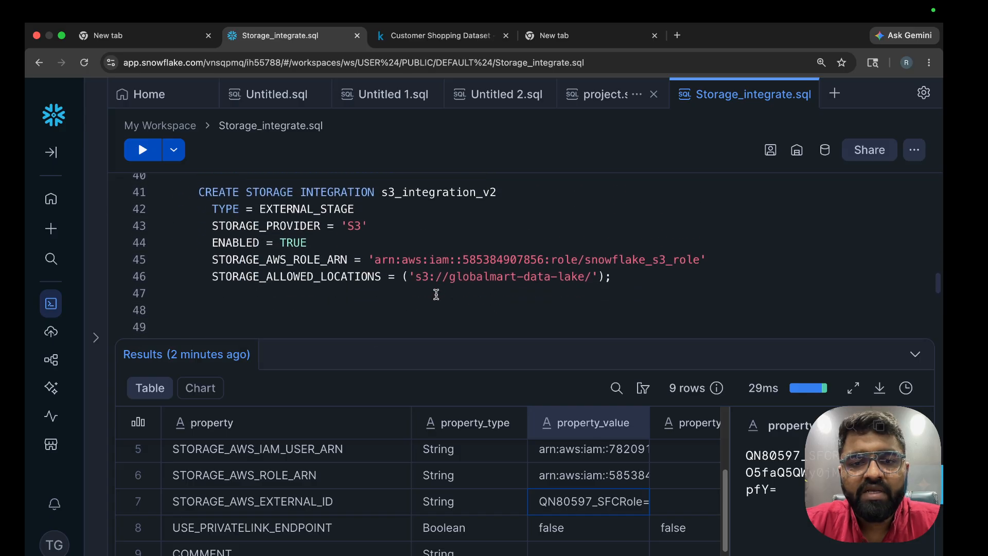
pyautogui.click(456, 298)
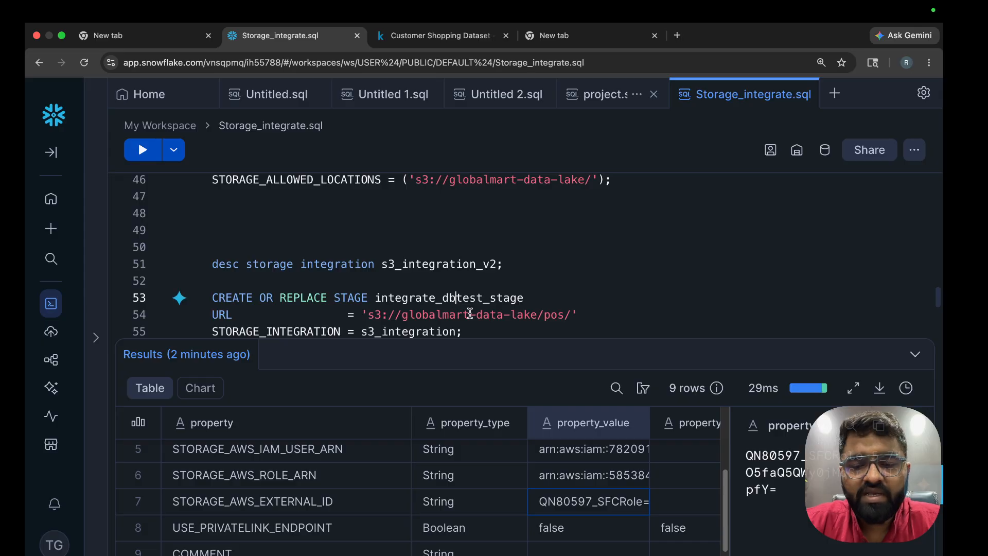
pyautogui.write('.')
pyautogui.press('Escape')
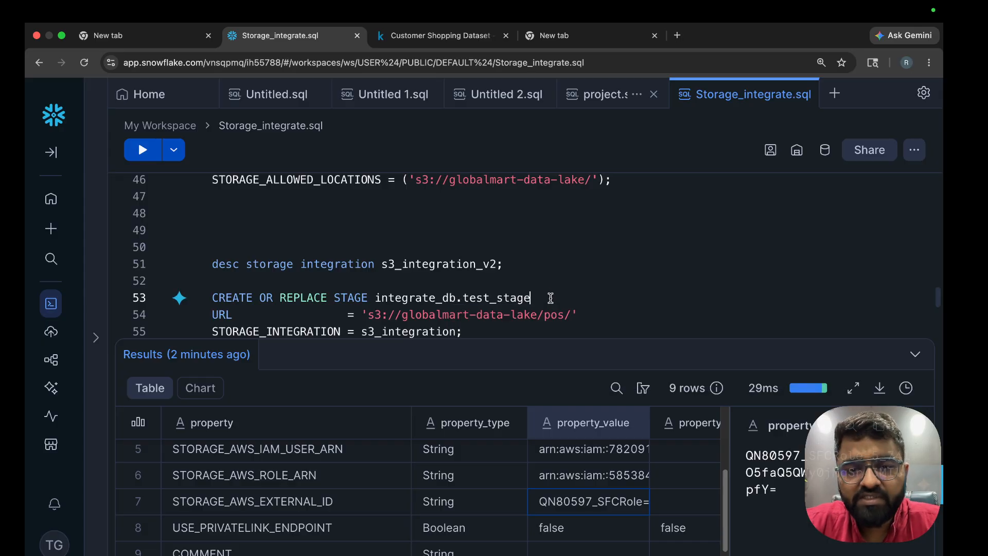
pyautogui.click(490, 299)
pyautogui.press('BackSpace')
pyautogui.press('BackSpace')
pyautogui.press('BackSpace')
pyautogui.press('BackSpace')
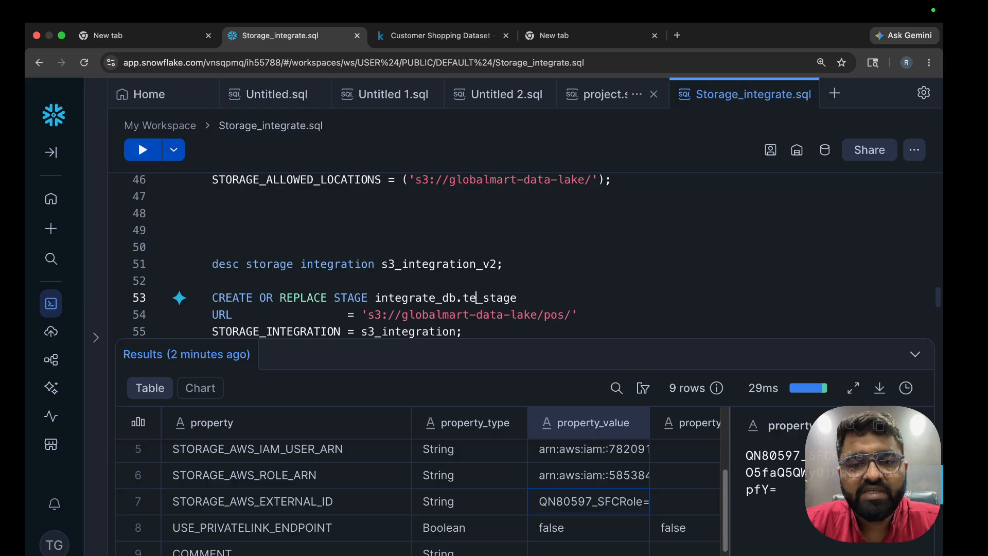
pyautogui.write('s3')
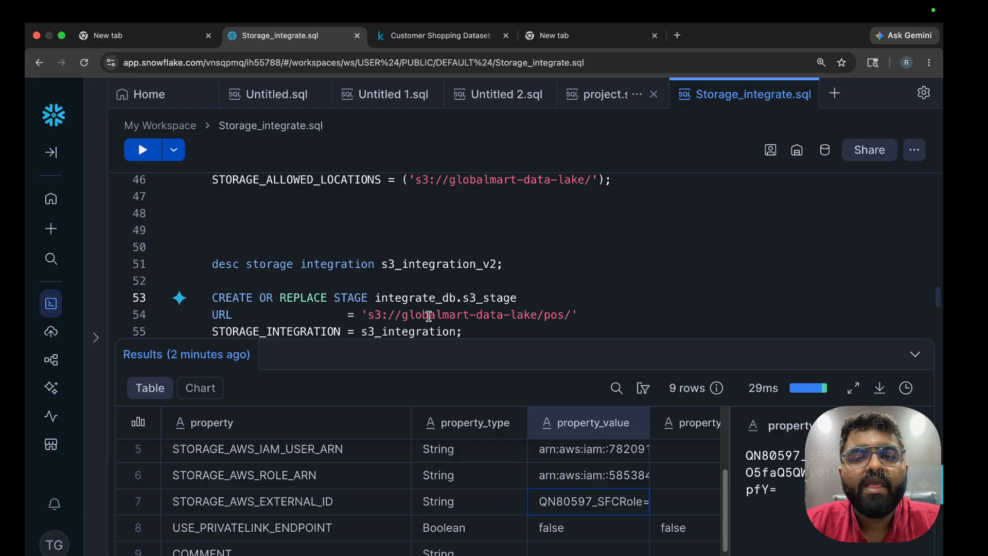
# Remove pos/ from the stage URL so it reads 's3://globalmart-data-lake/'
pyautogui.doubleClick(225, 315)
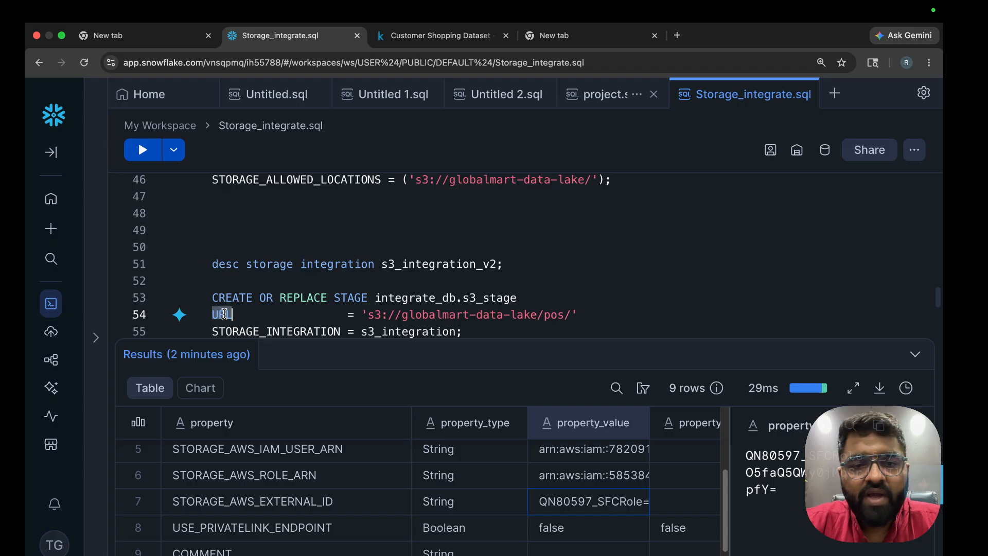
pyautogui.click(564, 315)
pyautogui.press('BackSpace')
pyautogui.press('BackSpace')
pyautogui.press('BackSpace')
pyautogui.press('BackSpace')
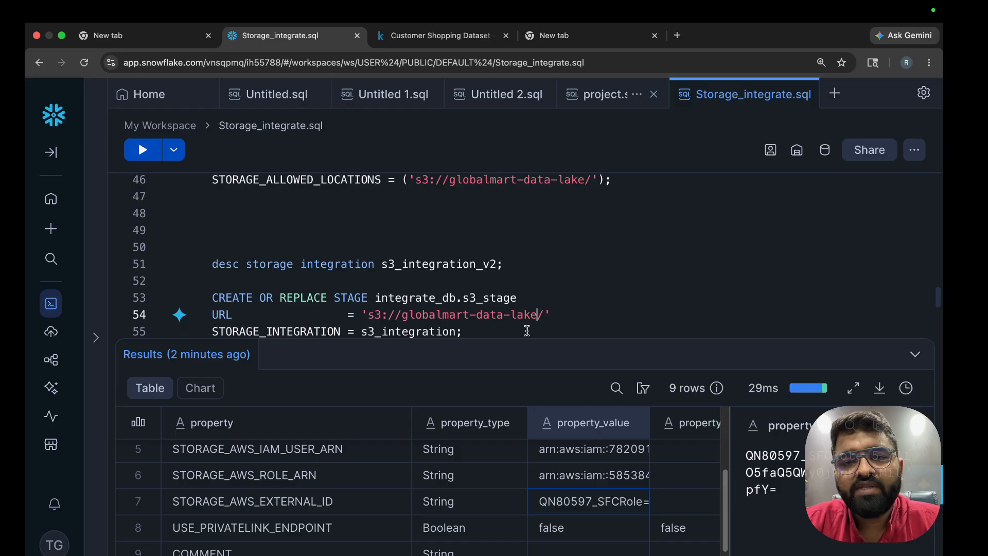
pyautogui.moveTo(374, 315); pyautogui.dragTo(565, 315)
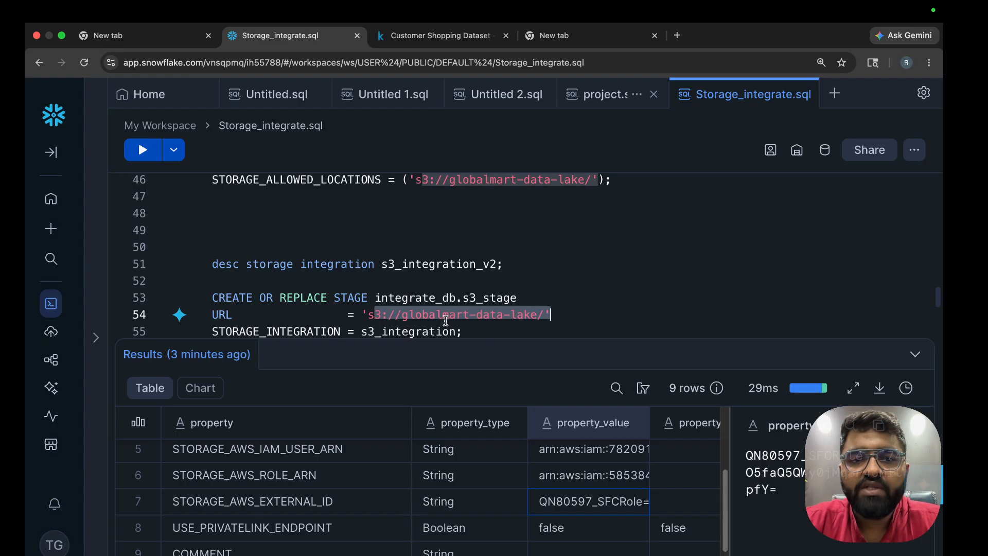
pyautogui.click(401, 315)
pyautogui.moveTo(364, 315); pyautogui.dragTo(547, 315)
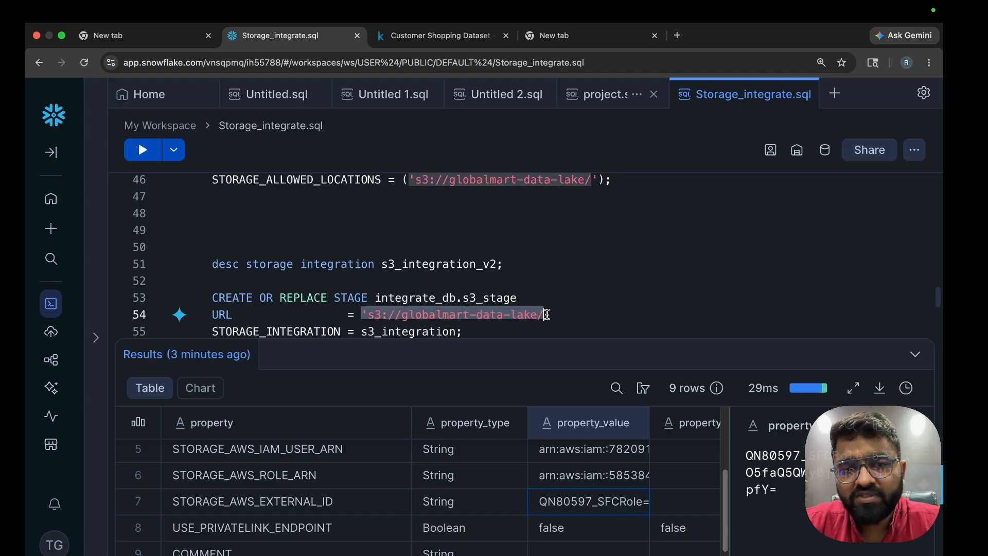
# Change the stage's storage integration to s3_integration_v2
pyautogui.click(456, 324)
pyautogui.write('2')
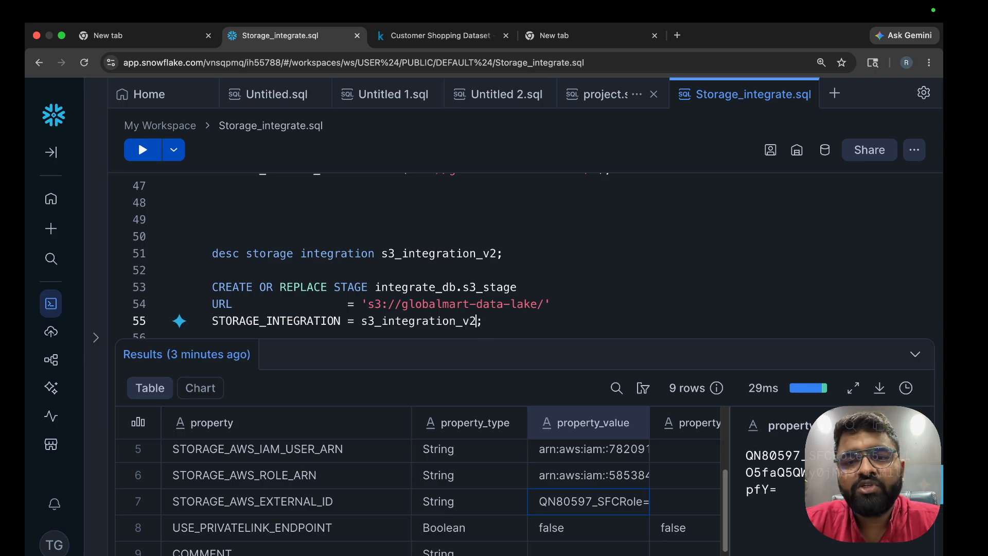
pyautogui.scroll(5, 510, 250)
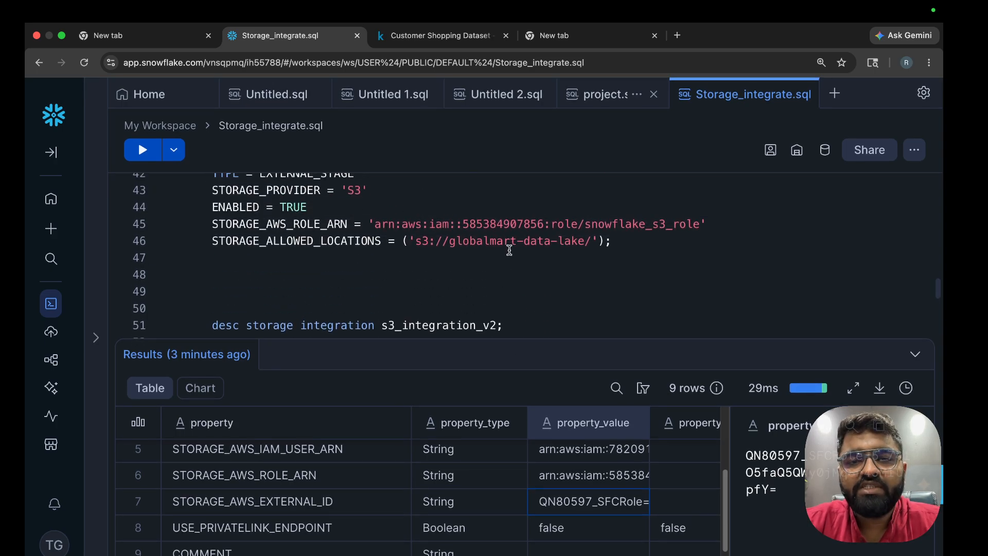
pyautogui.doubleClick(449, 234)
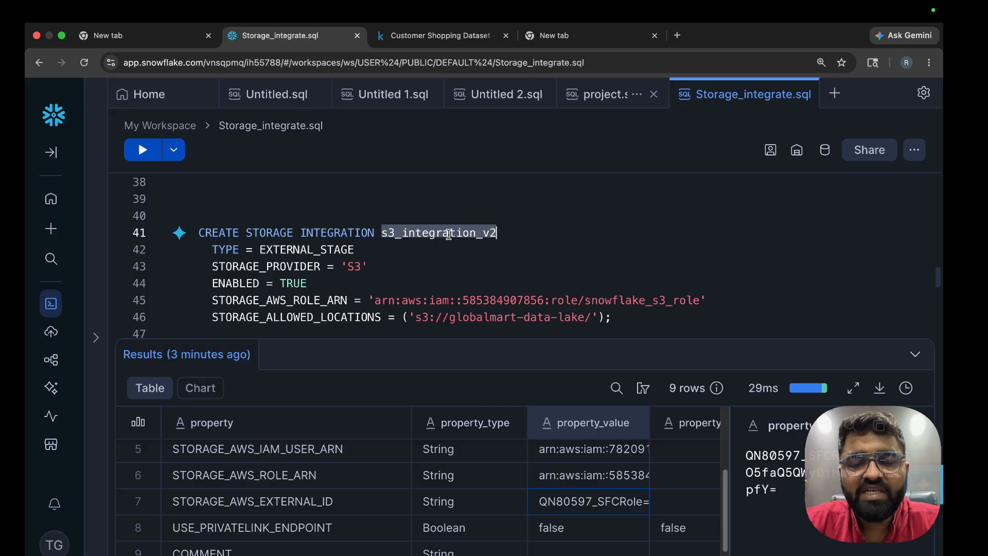
pyautogui.scroll(-5, 449, 234)
pyautogui.click(450, 303)
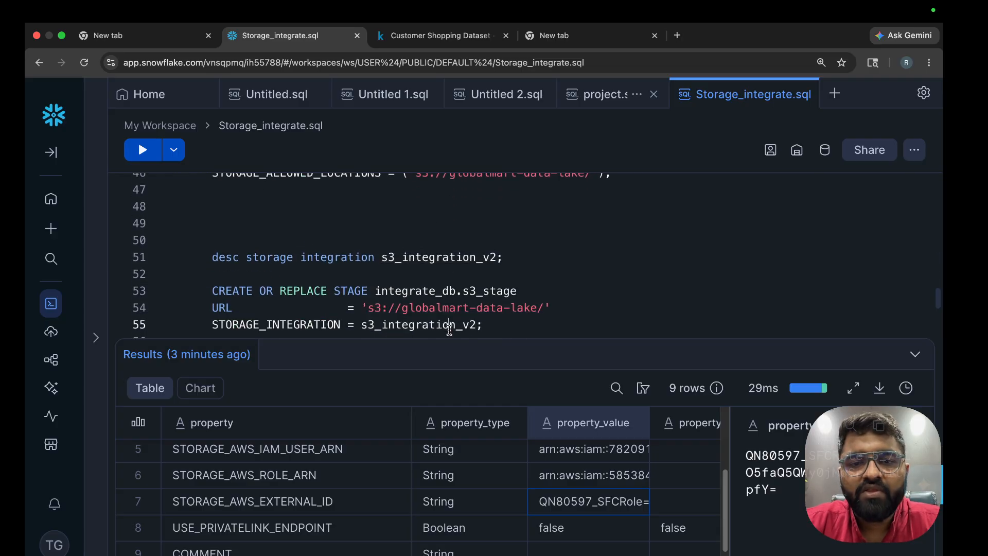
pyautogui.tripleClick(448, 300)
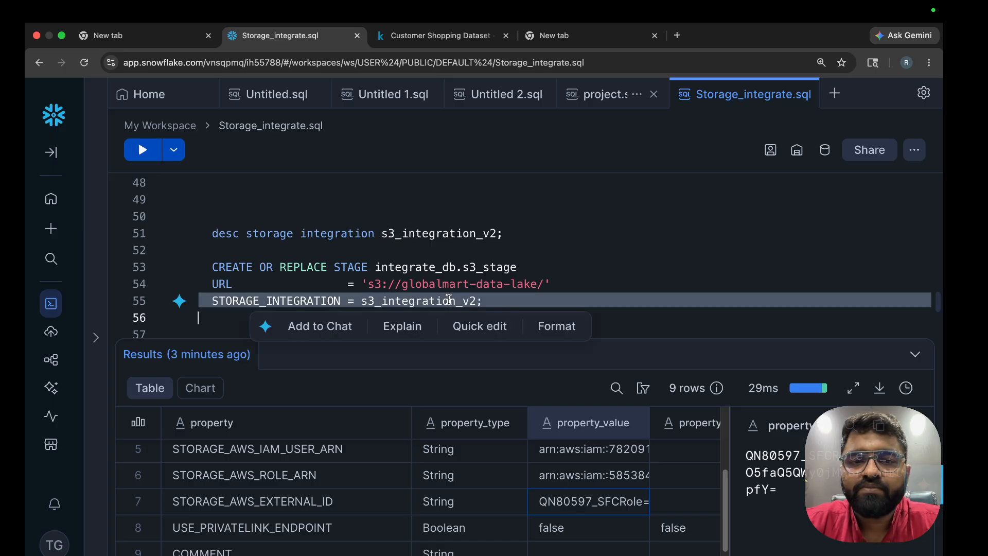
pyautogui.click(516, 282)
# Run the stage statement, create the integrate_db database, and rerun the stage statement
pyautogui.press('super+Return')
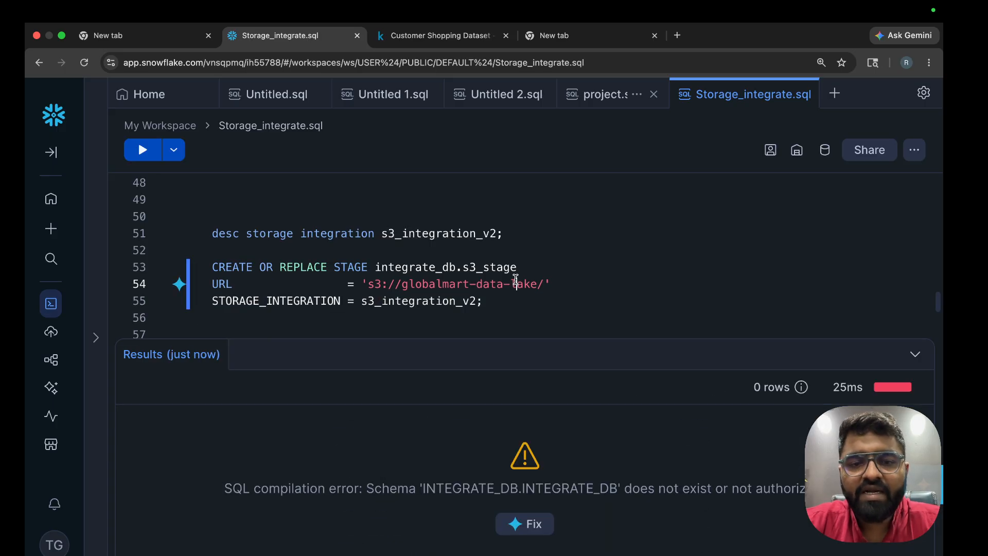
pyautogui.scroll(7, 469, 224)
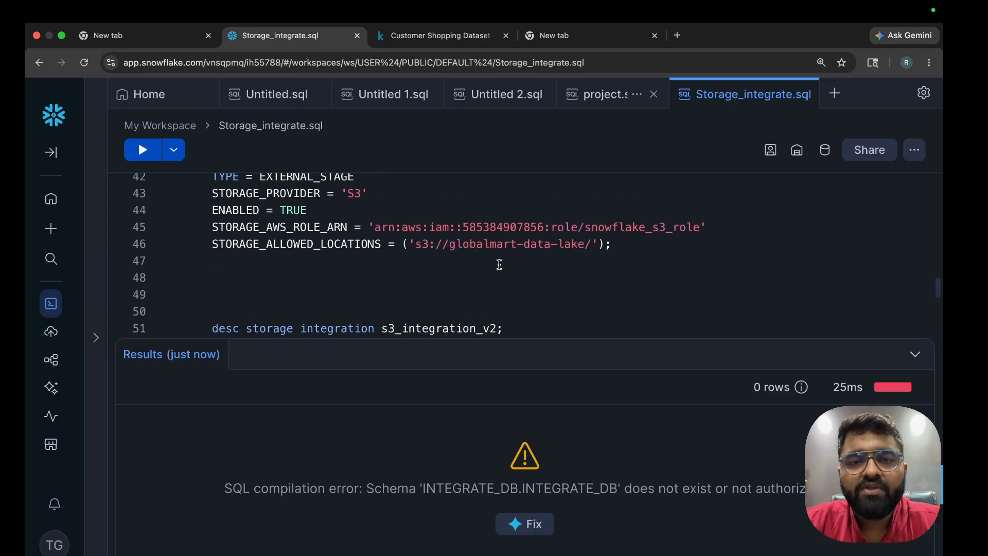
pyautogui.press('super+Return')
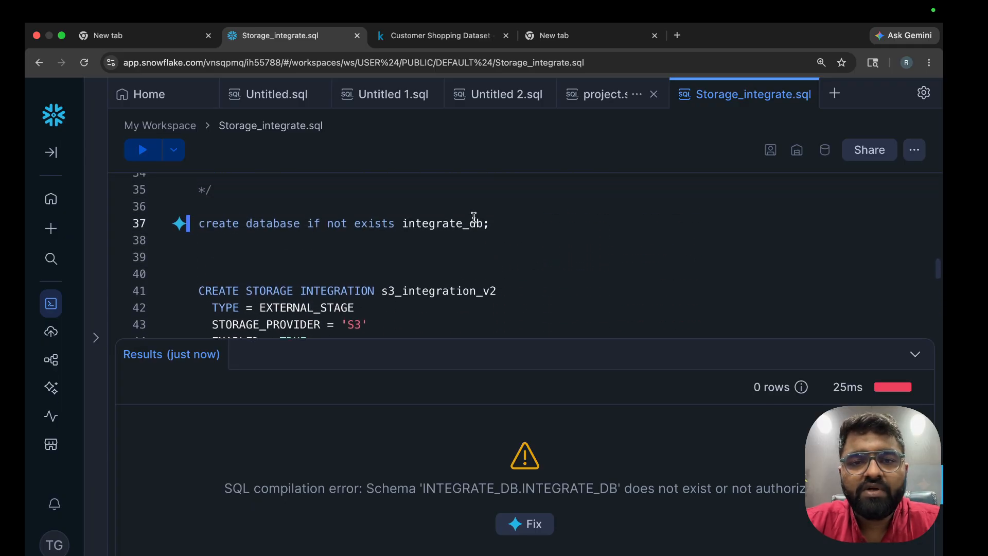
pyautogui.scroll(-9, 468, 240)
pyautogui.scroll(1, 469, 240)
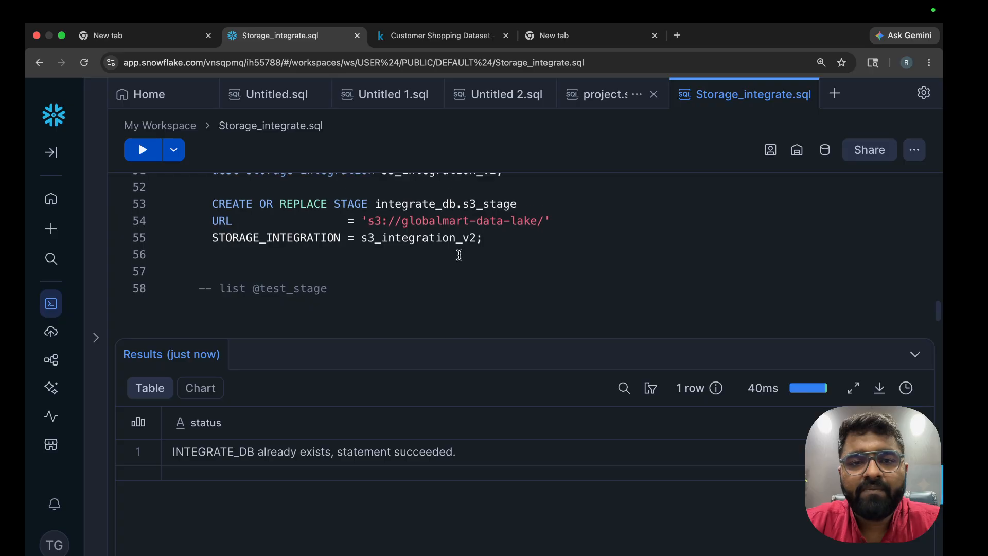
pyautogui.click(466, 234)
pyautogui.press('super+Return')
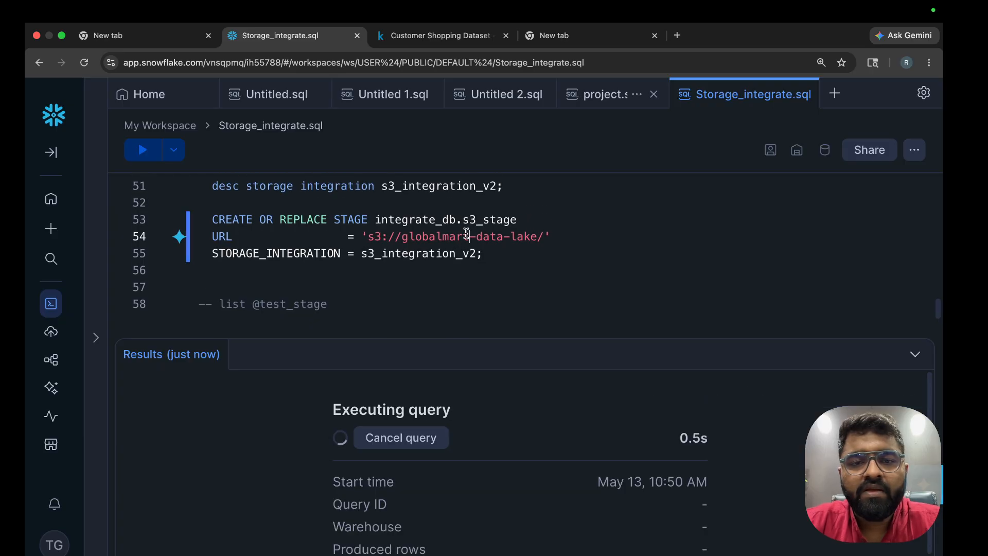
# Drop the integrate_db. prefix so the stage is plain s3_stage, and create it
pyautogui.doubleClick(430, 220)
pyautogui.scroll(1, 429, 221)
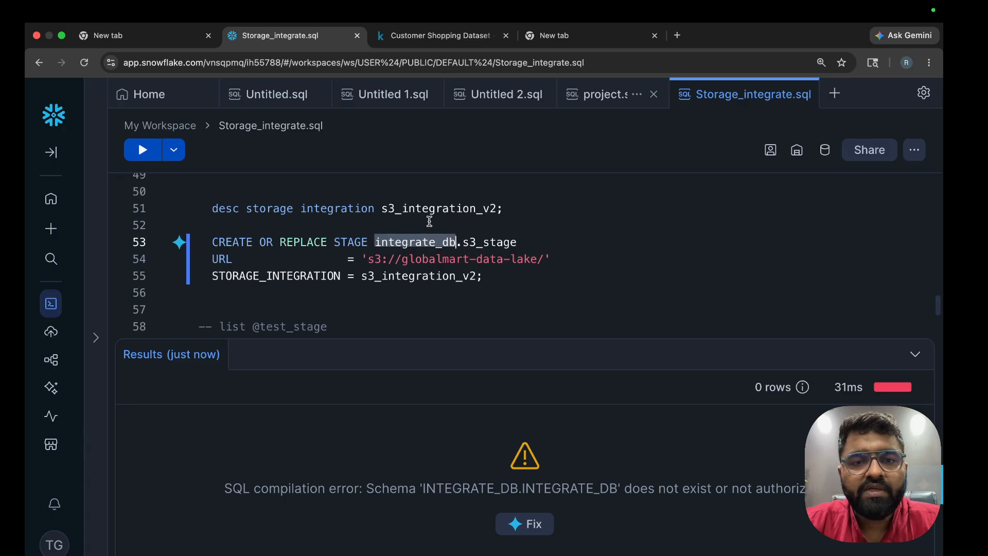
pyautogui.click(462, 242)
pyautogui.press('BackSpace')
pyautogui.press('BackSpace')
pyautogui.press('BackSpace')
pyautogui.press('BackSpace')
pyautogui.press('BackSpace')
pyautogui.press('BackSpace')
pyautogui.press('BackSpace')
pyautogui.press('BackSpace')
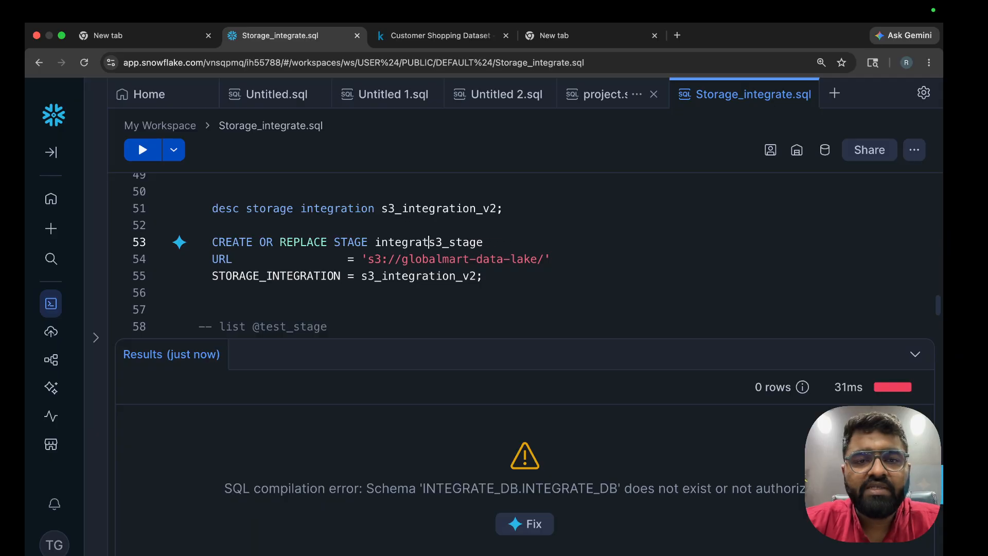
pyautogui.press('BackSpace')
pyautogui.press('BackSpace')
pyautogui.press('BackSpace')
pyautogui.press('BackSpace')
pyautogui.press('BackSpace')
pyautogui.press('super+Return')
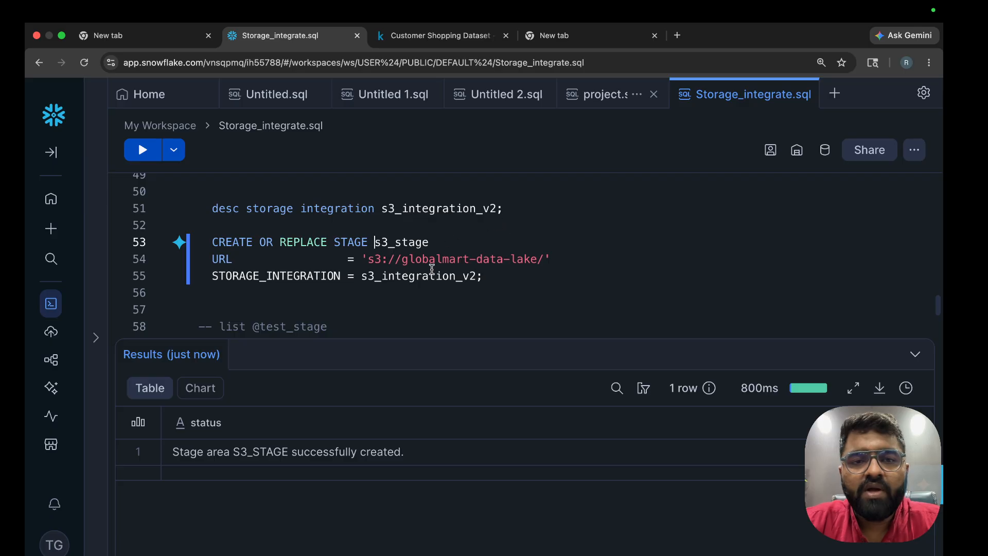
# Review the s3_stage statement's bucket URL, s3_integration_v2 integration, and role ARN
pyautogui.moveTo(374, 276); pyautogui.dragTo(522, 283)
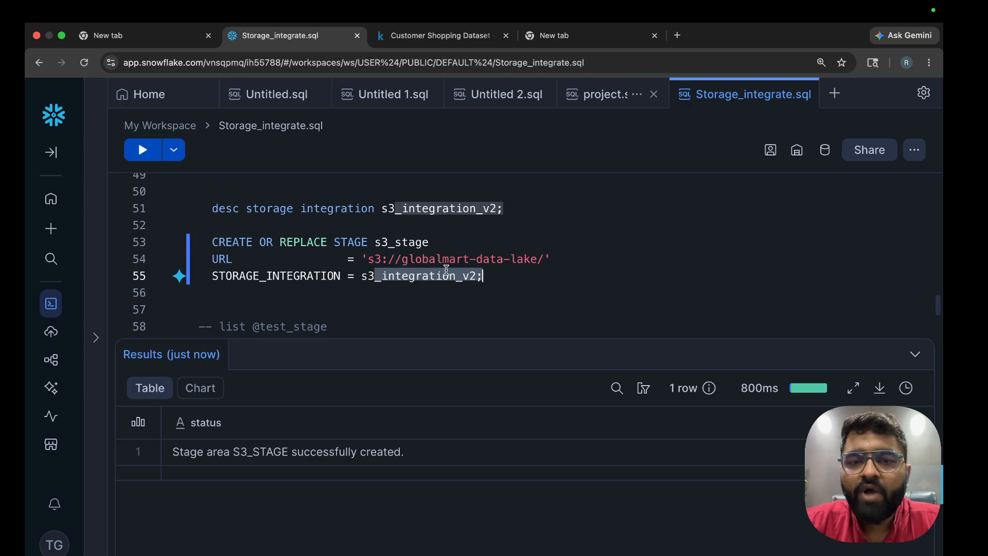
pyautogui.moveTo(389, 259); pyautogui.dragTo(559, 254)
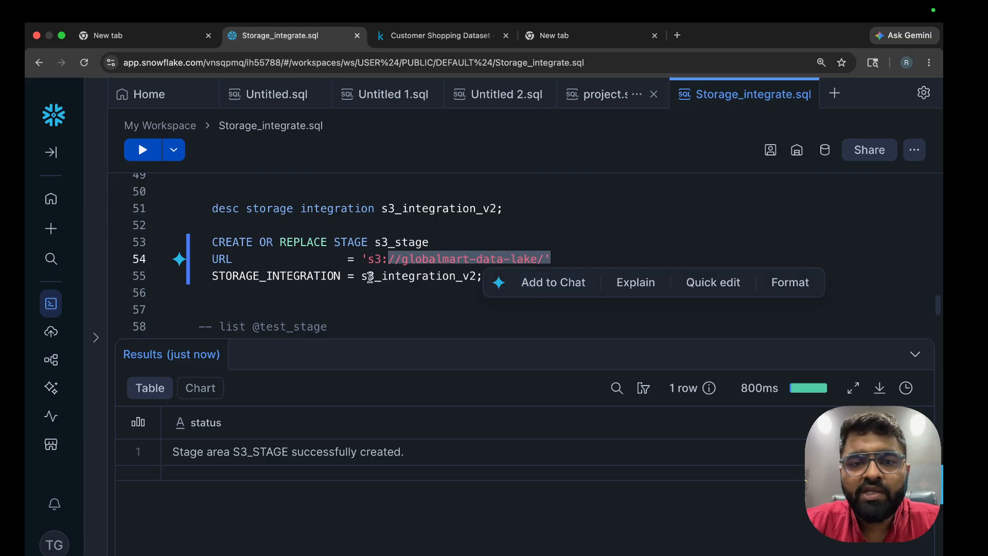
pyautogui.moveTo(370, 277); pyautogui.dragTo(479, 279)
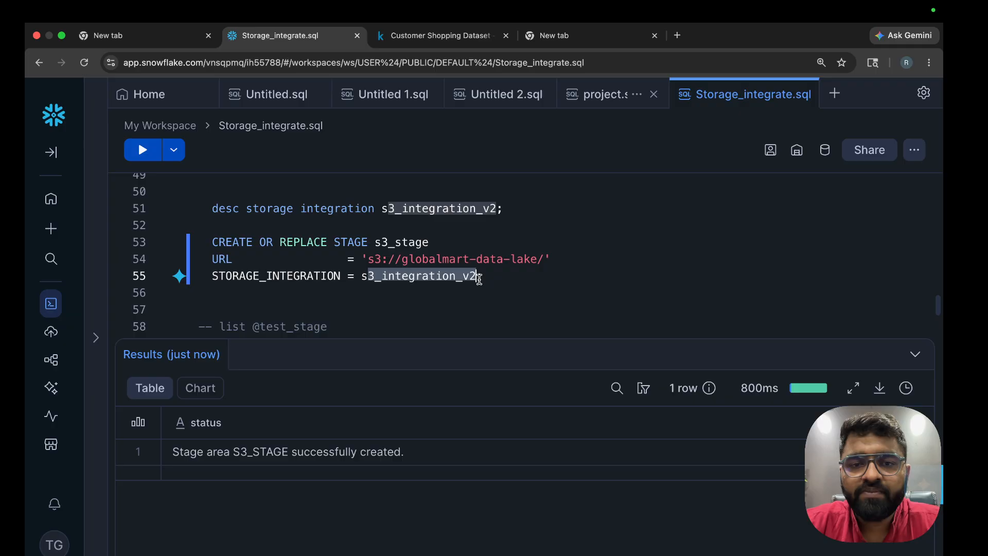
pyautogui.doubleClick(446, 278)
pyautogui.scroll(4, 445, 278)
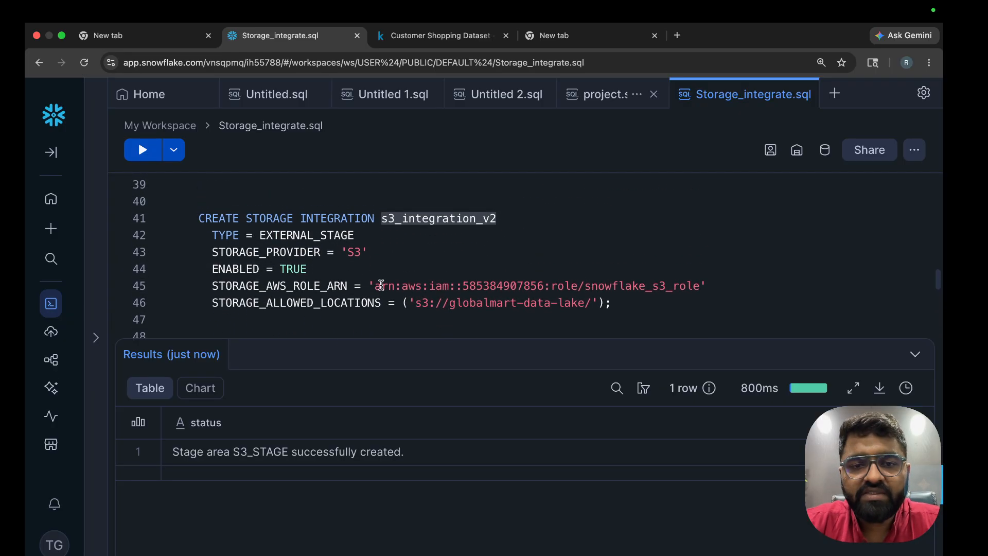
pyautogui.moveTo(381, 285); pyautogui.dragTo(749, 294)
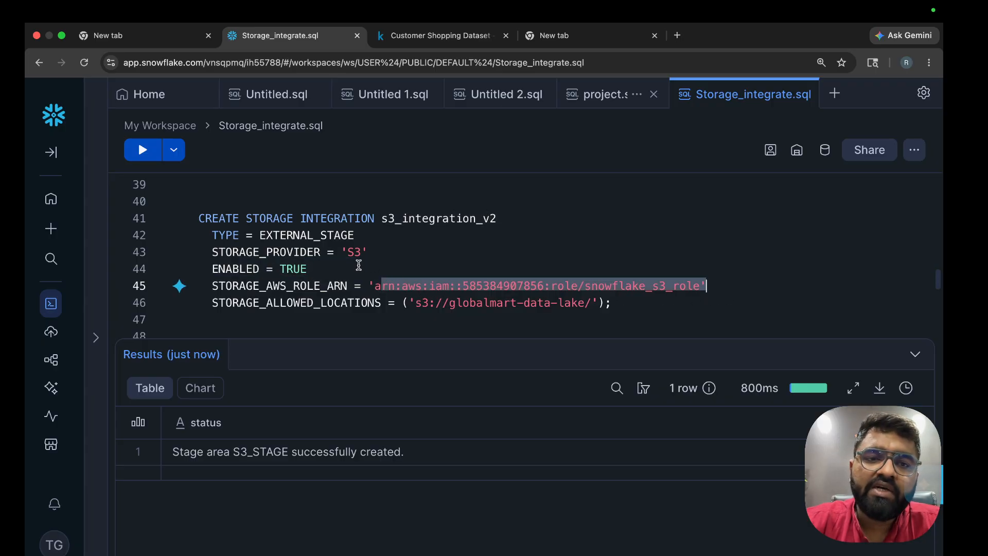
pyautogui.moveTo(359, 265); pyautogui.dragTo(674, 311)
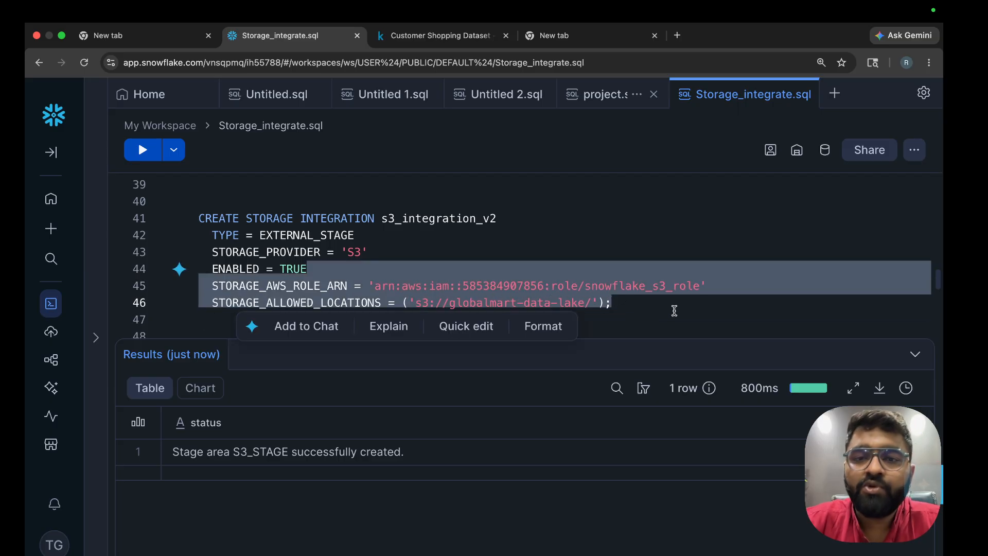
pyautogui.scroll(-3, 674, 310)
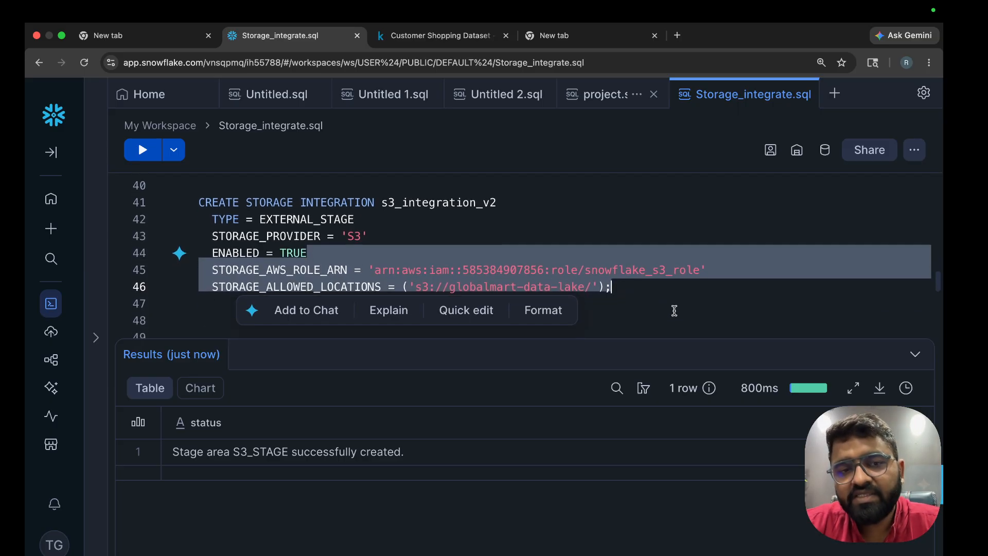
pyautogui.scroll(-5, 674, 311)
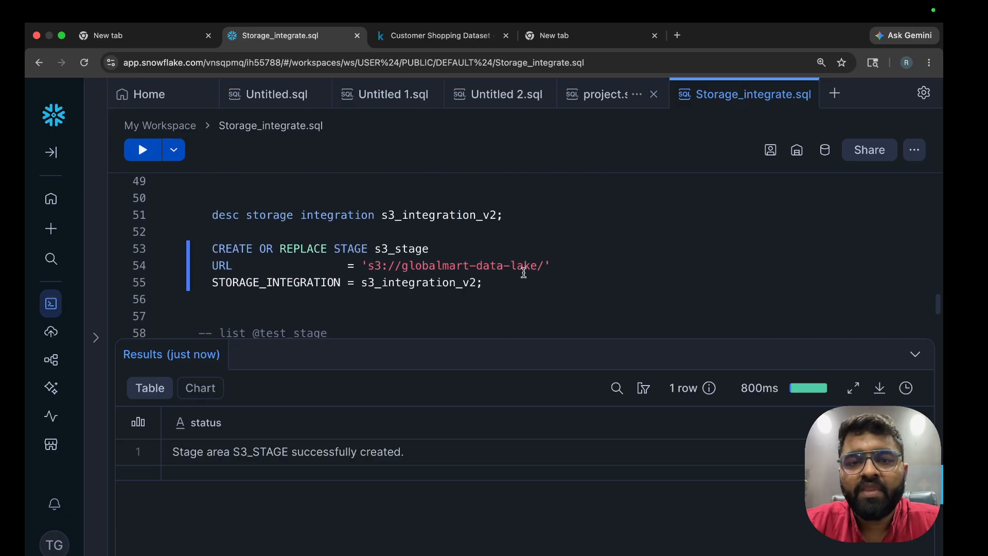
pyautogui.doubleClick(388, 247)
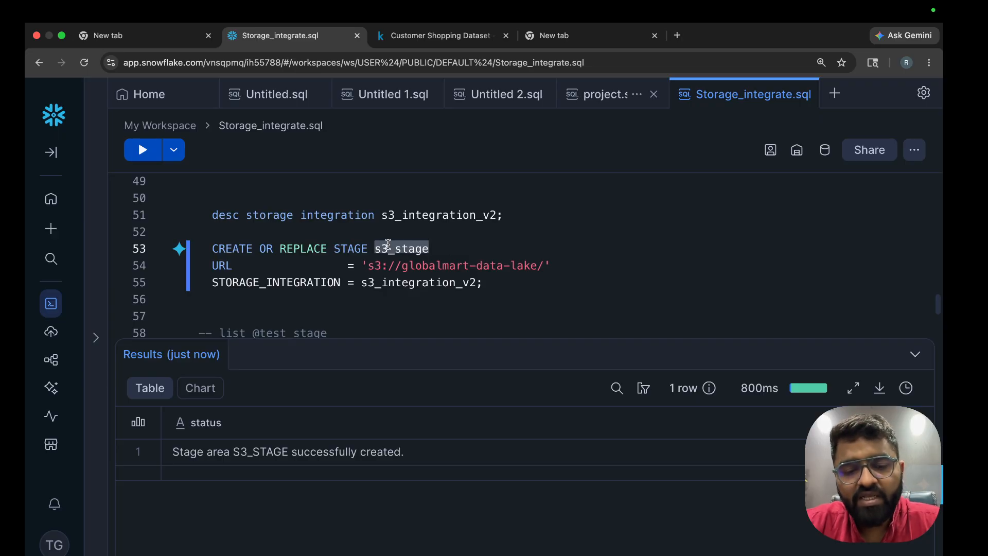
pyautogui.click(350, 328)
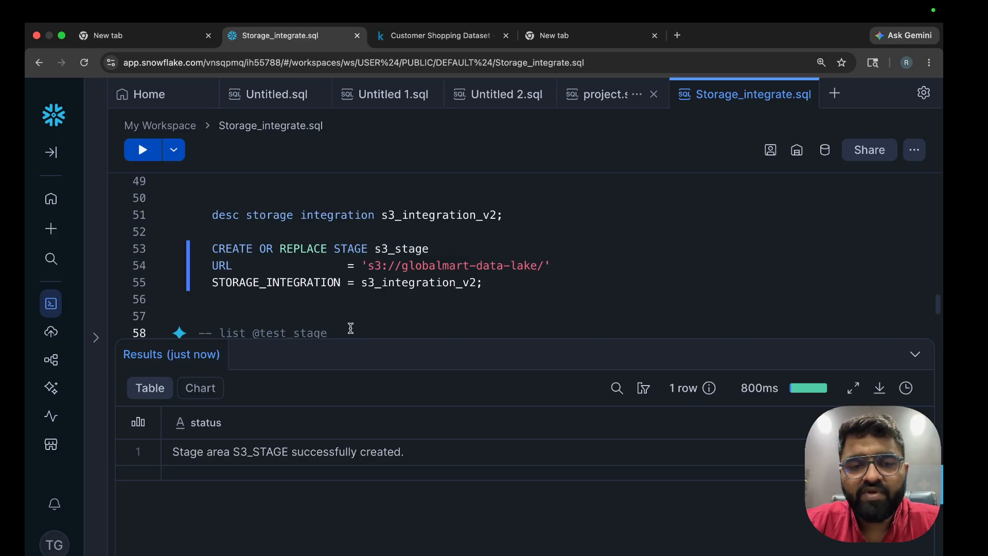
# Uncomment and run the list statement on line 58, then rerun CREATE STAGE for s3_stage
pyautogui.press('super+slash')
pyautogui.press('super+Return')
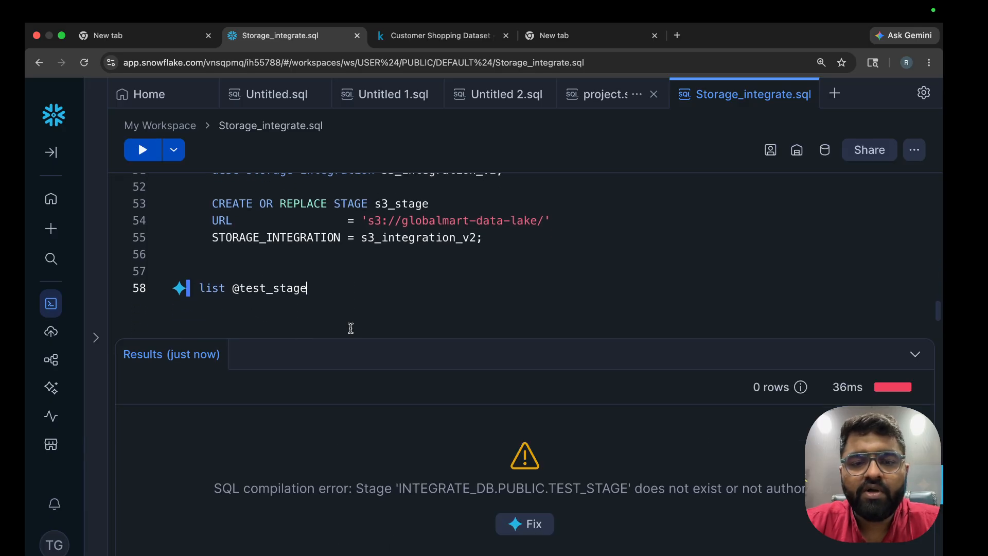
pyautogui.scroll(1, 349, 327)
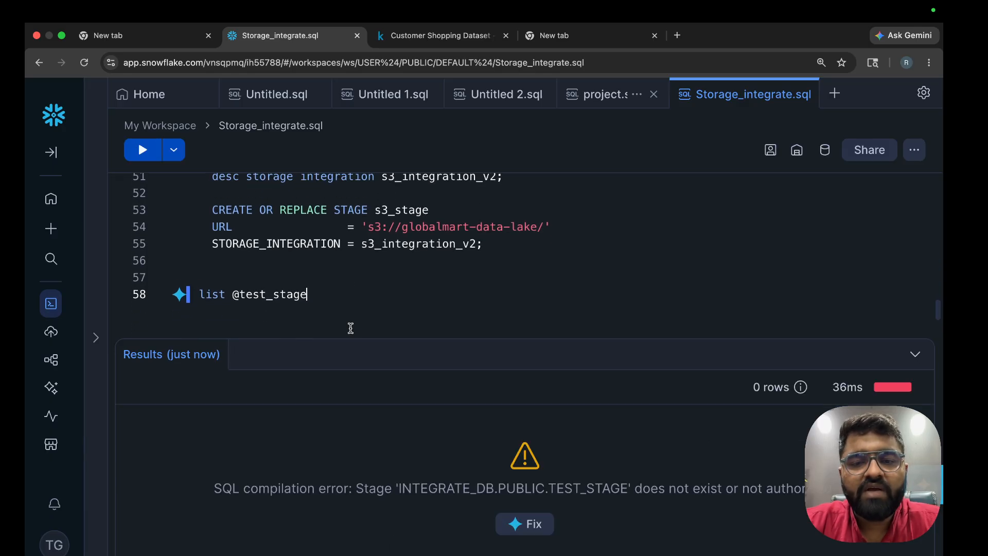
pyautogui.doubleClick(409, 237)
pyautogui.click(410, 263)
pyautogui.press('super+Return')
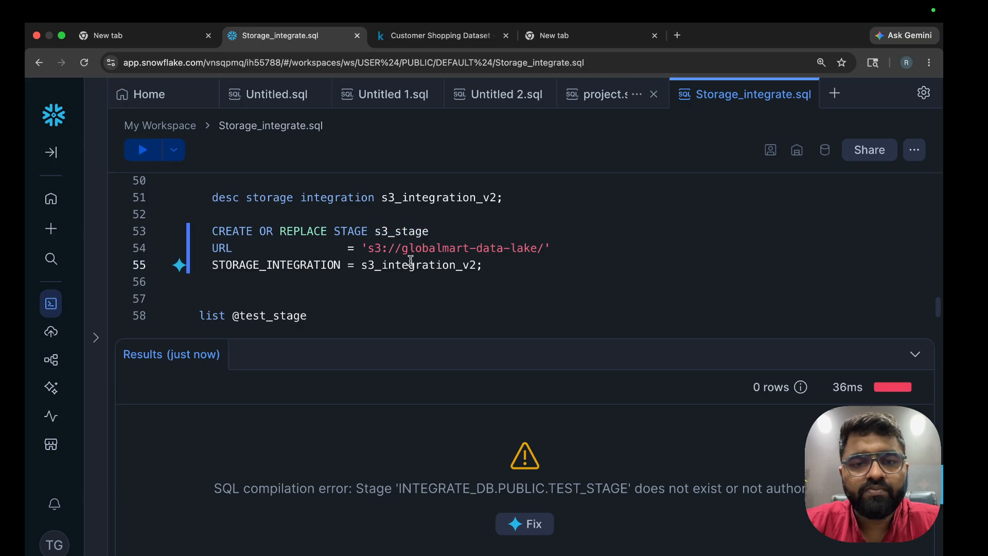
pyautogui.tripleClick(296, 315)
pyautogui.click(235, 325)
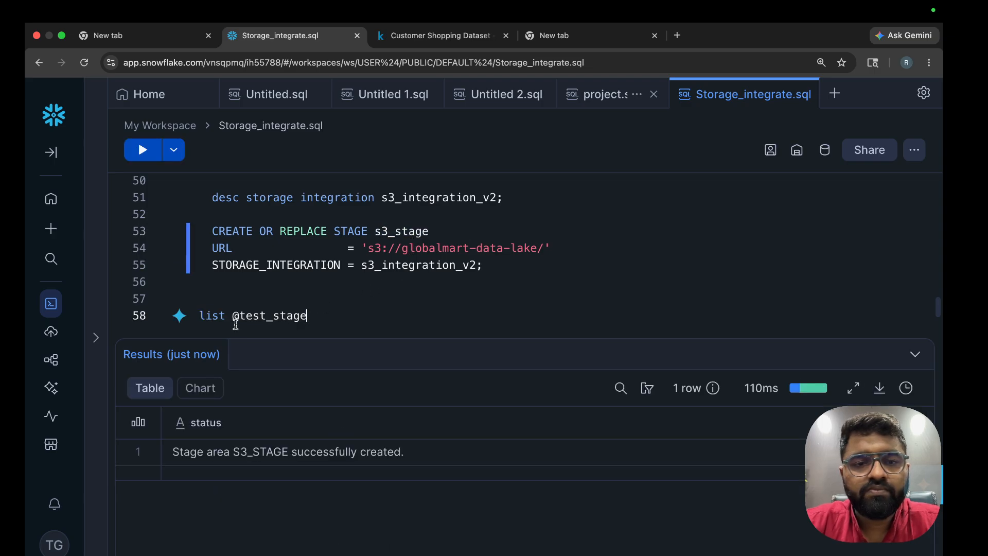
pyautogui.moveTo(231, 316); pyautogui.dragTo(309, 316)
pyautogui.press('BackSpace')
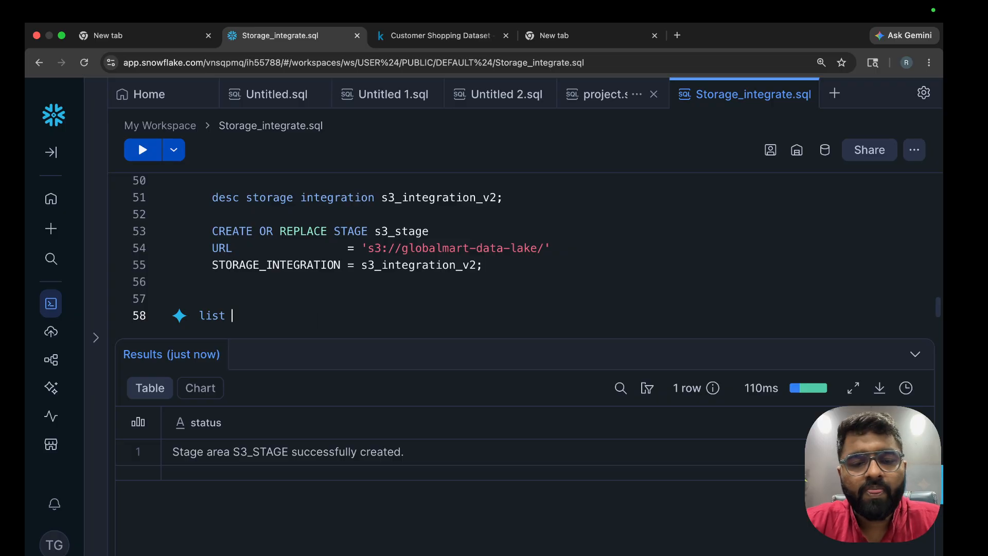
pyautogui.write('@s3_stage;')
pyautogui.press('super+Return')
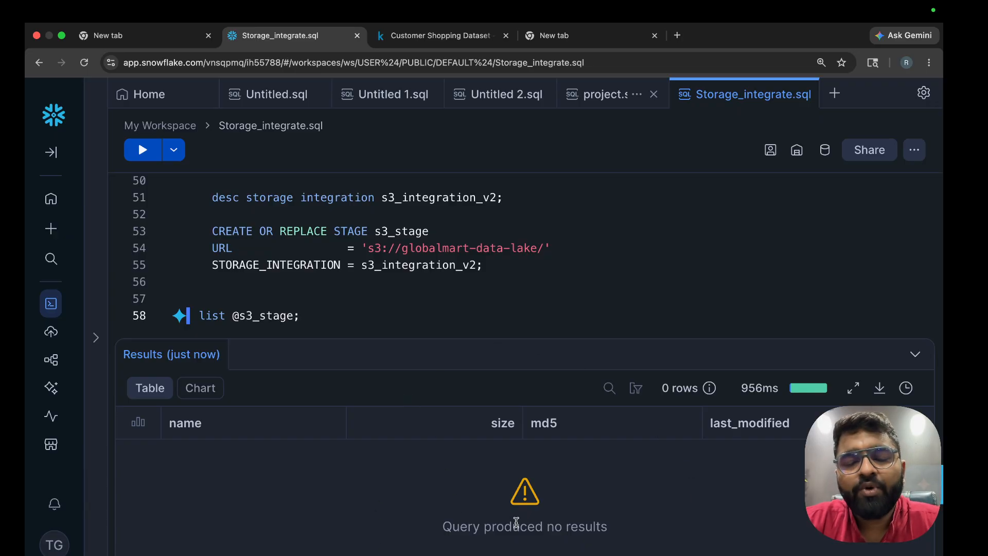
pyautogui.hotkey('ctrl', 'Right')
# Upload setupfile.py from the data folder into the globalmart-data-lake bucket's objects
pyautogui.click(173, 34)
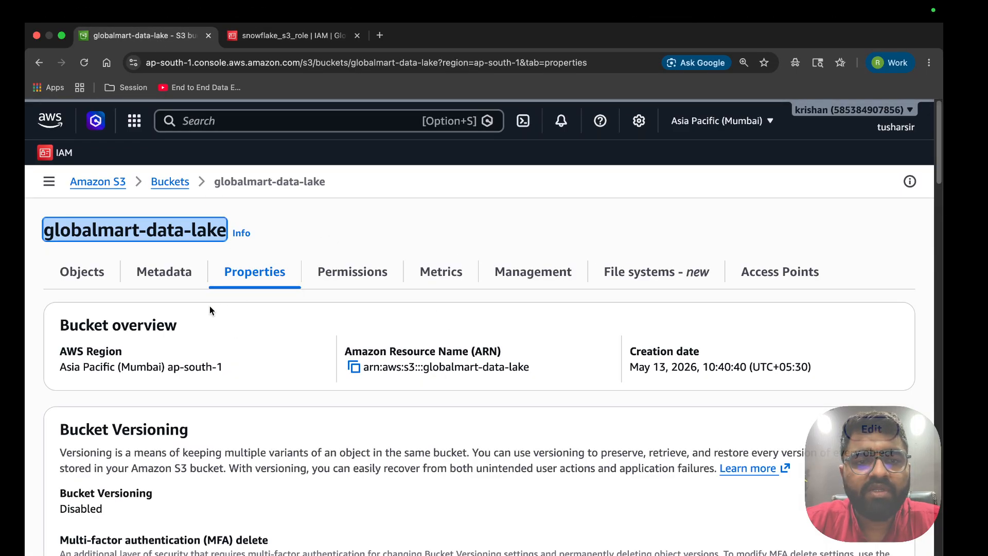
pyautogui.click(82, 272)
pyautogui.click(839, 350)
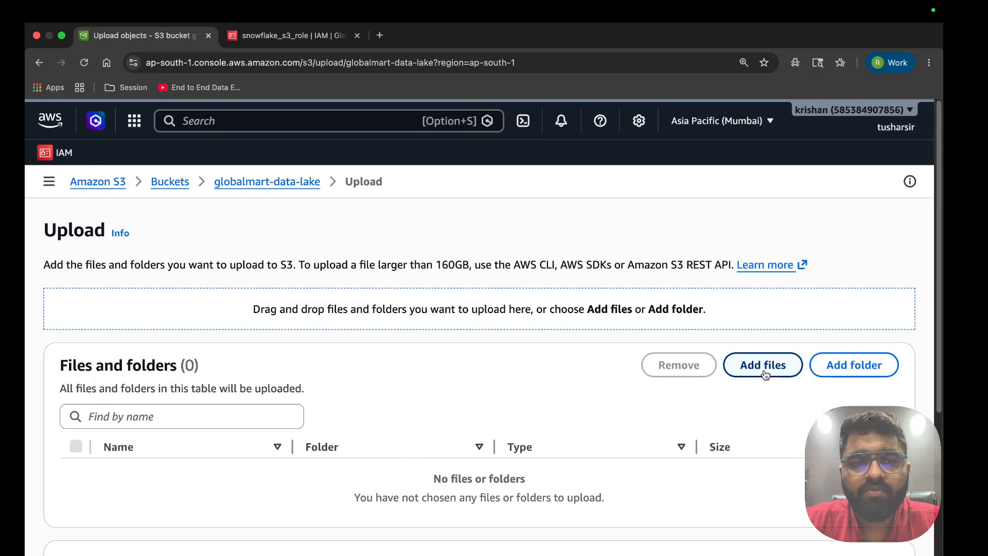
pyautogui.click(762, 365)
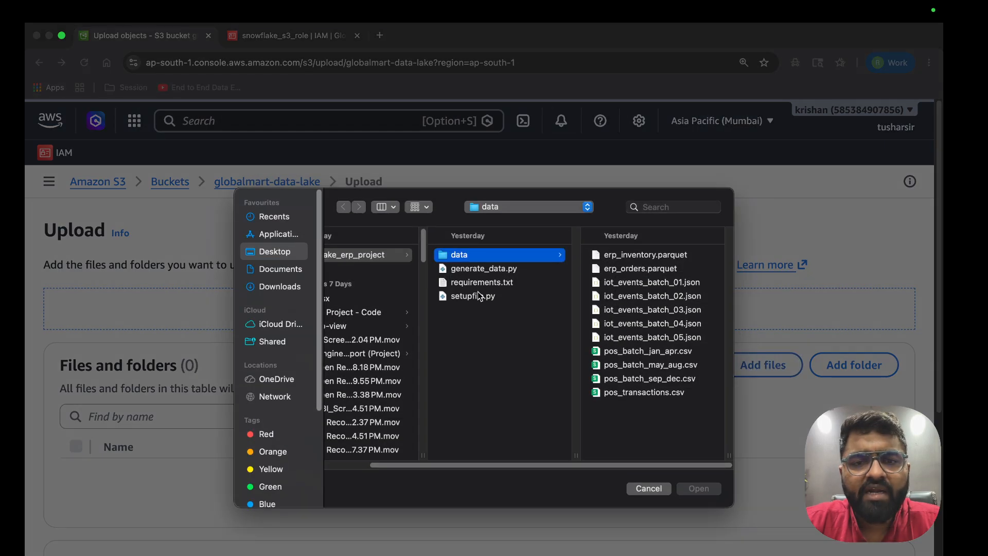
pyautogui.click(477, 296)
pyautogui.click(714, 492)
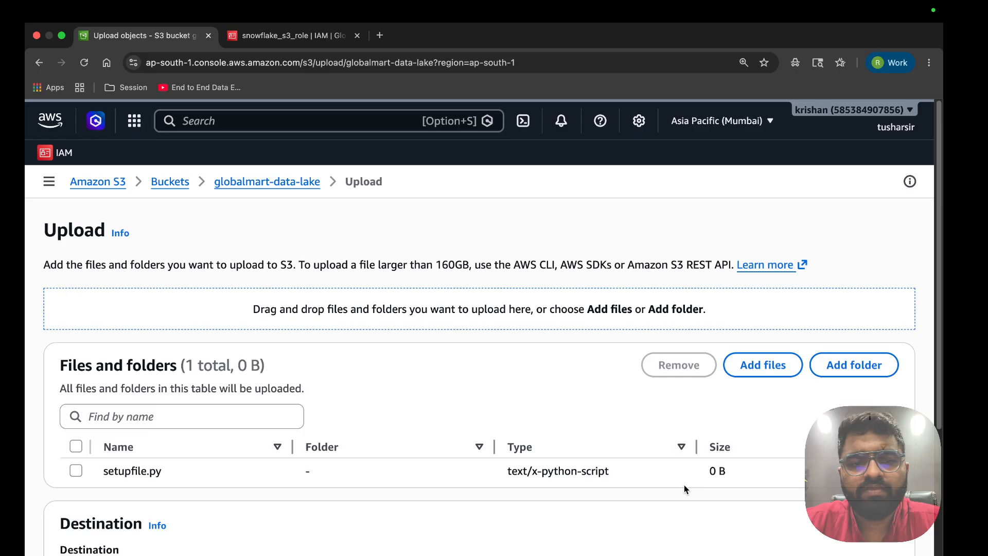
pyautogui.scroll(-5, 685, 487)
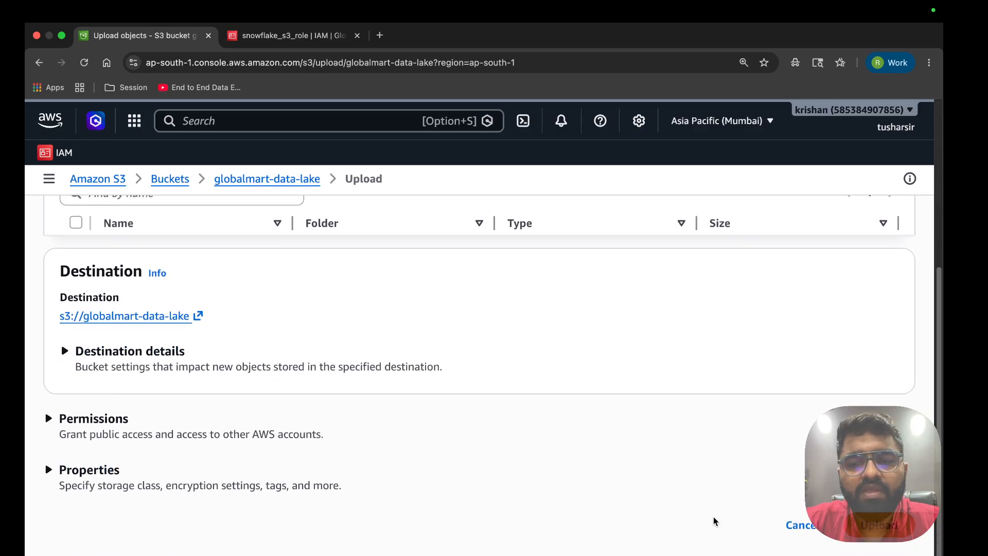
pyautogui.click(879, 525)
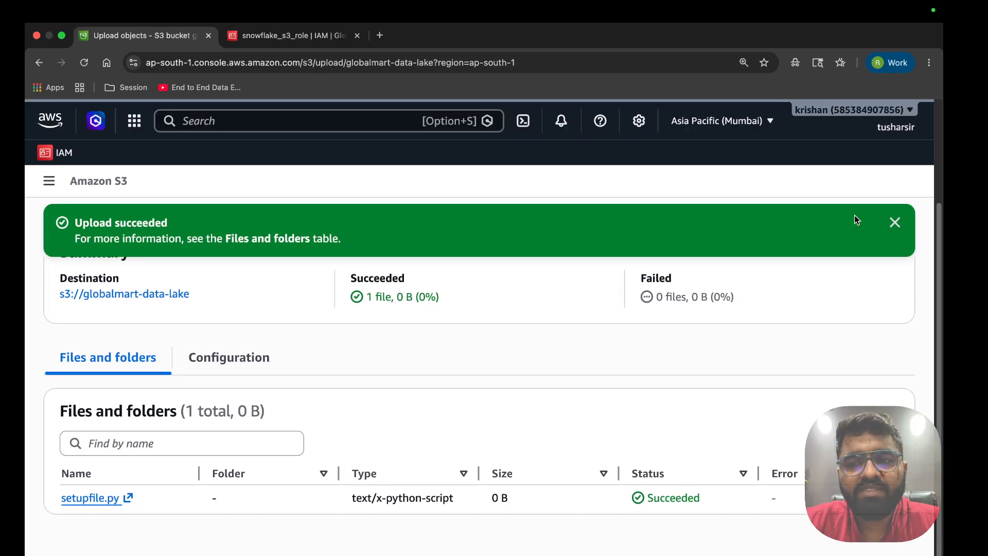
pyautogui.click(895, 222)
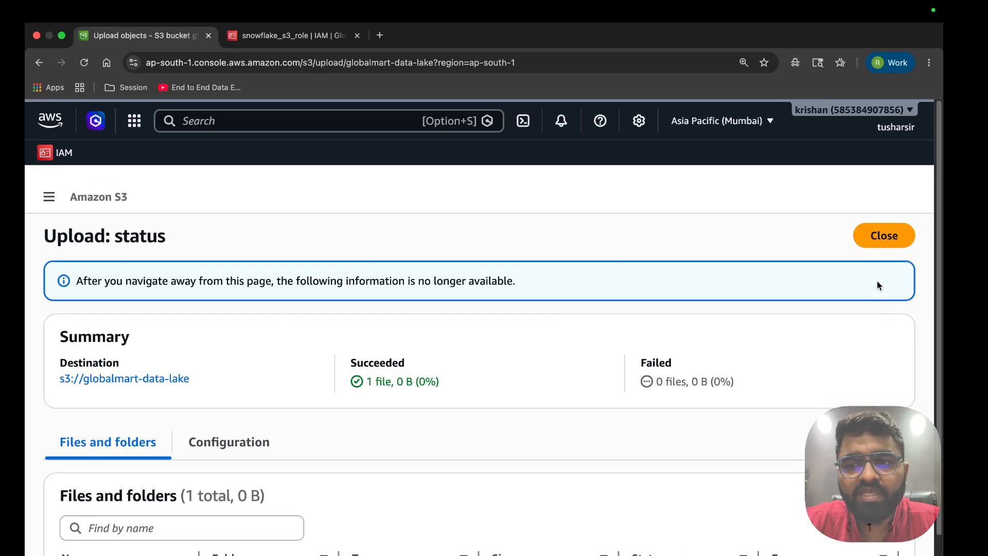
pyautogui.click(885, 235)
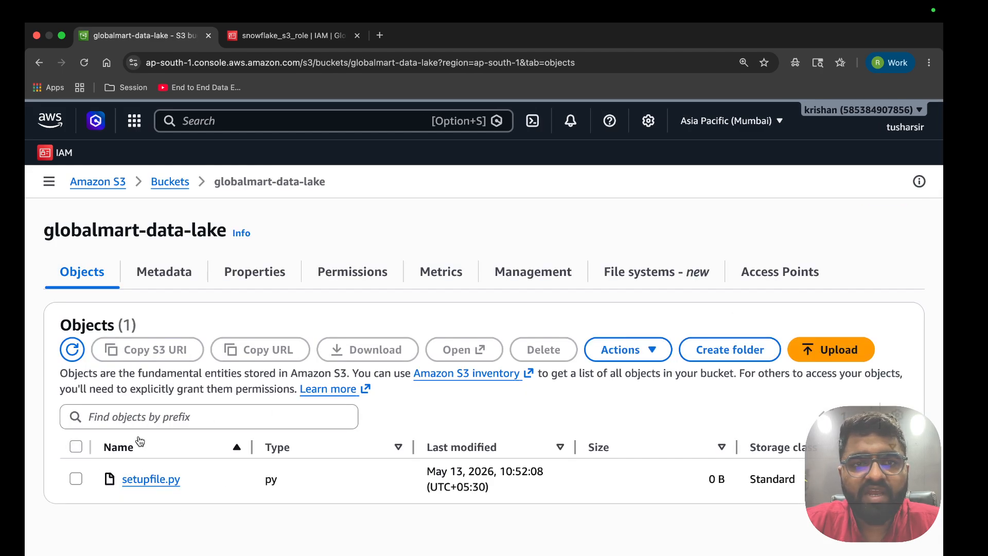
pyautogui.hotkey('ctrl', 'Left')
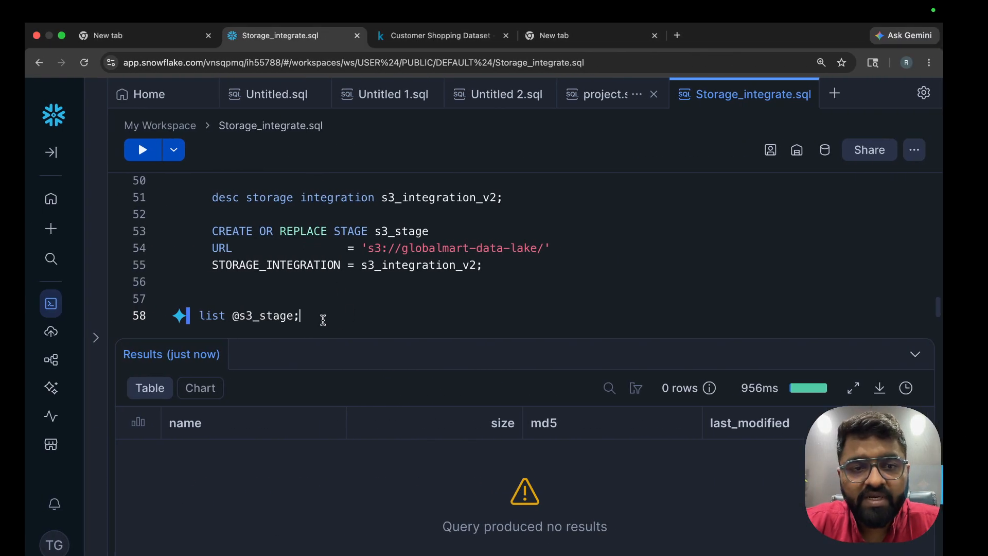
pyautogui.press('super+Return')
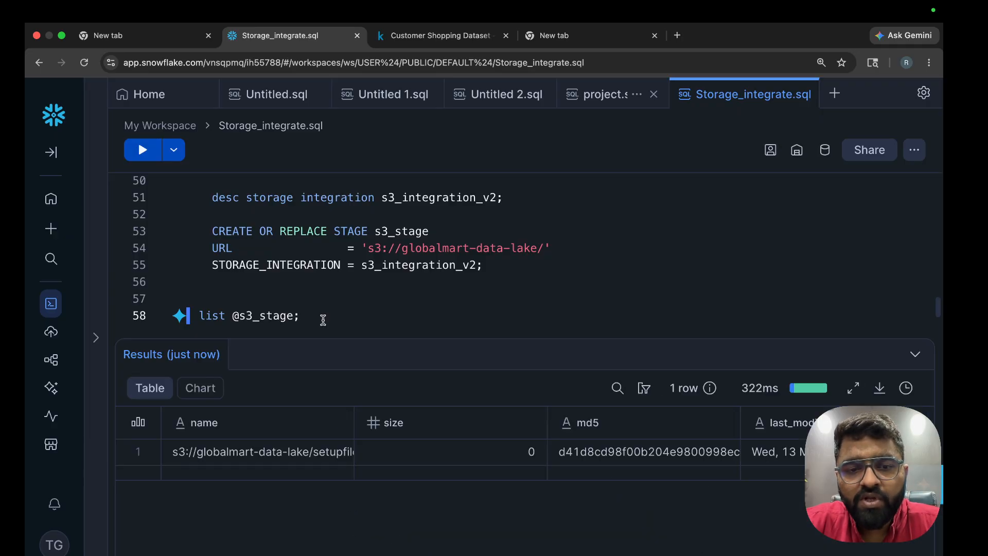
pyautogui.moveTo(354, 412); pyautogui.dragTo(503, 407)
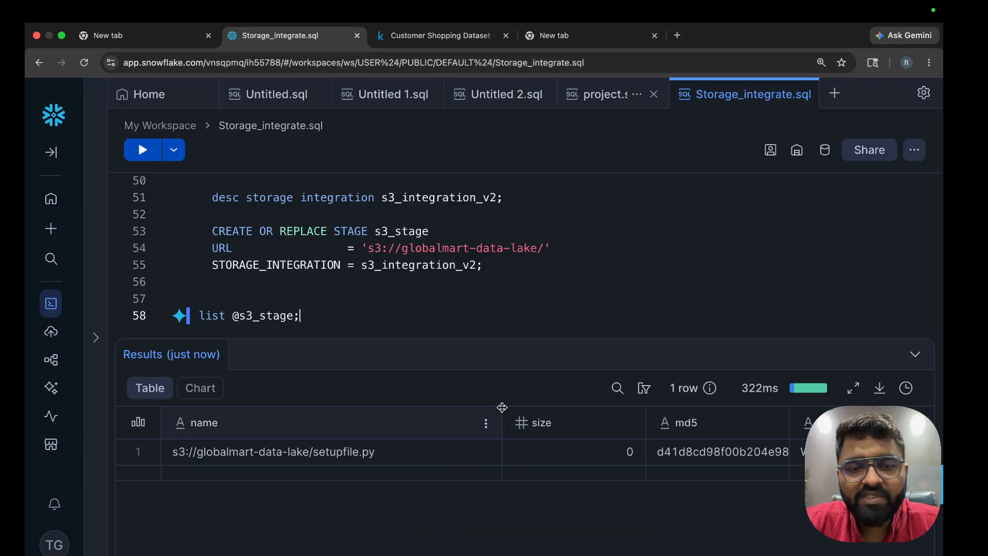
pyautogui.click(401, 446)
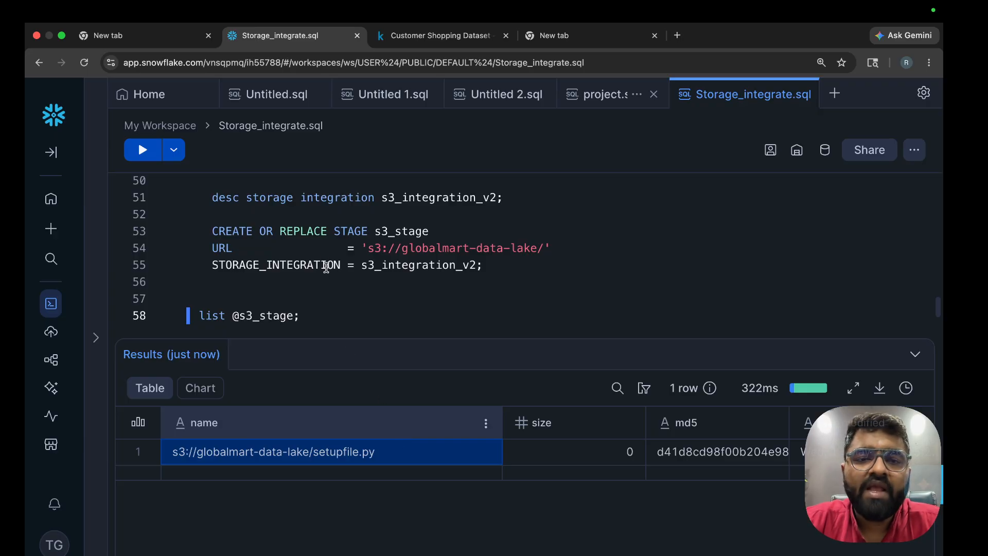
pyautogui.scroll(5, 329, 299)
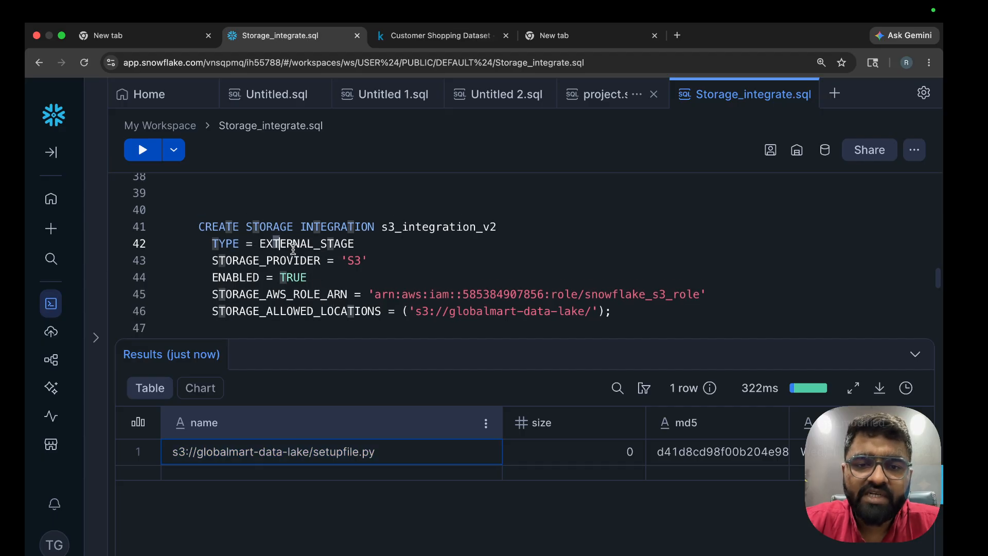
pyautogui.moveTo(272, 243); pyautogui.dragTo(465, 295)
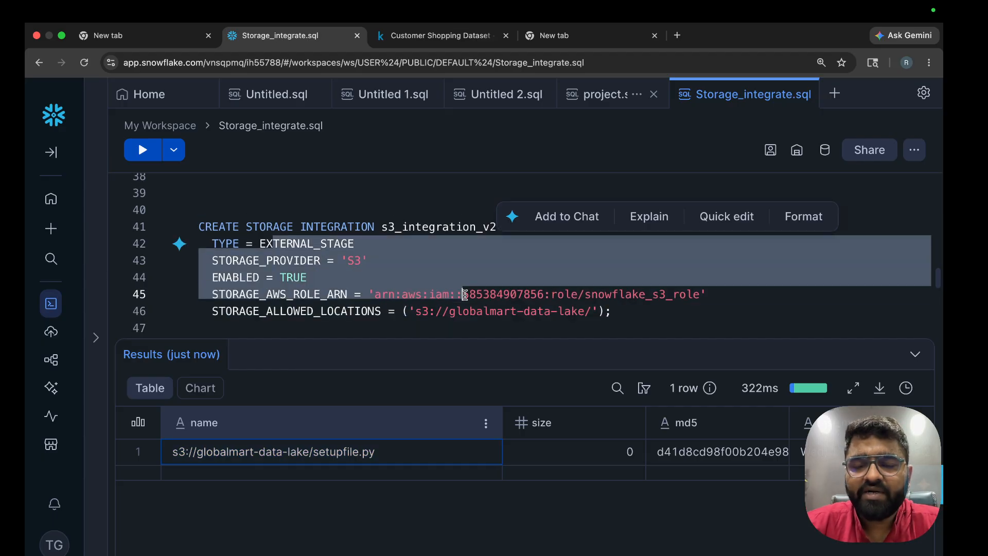